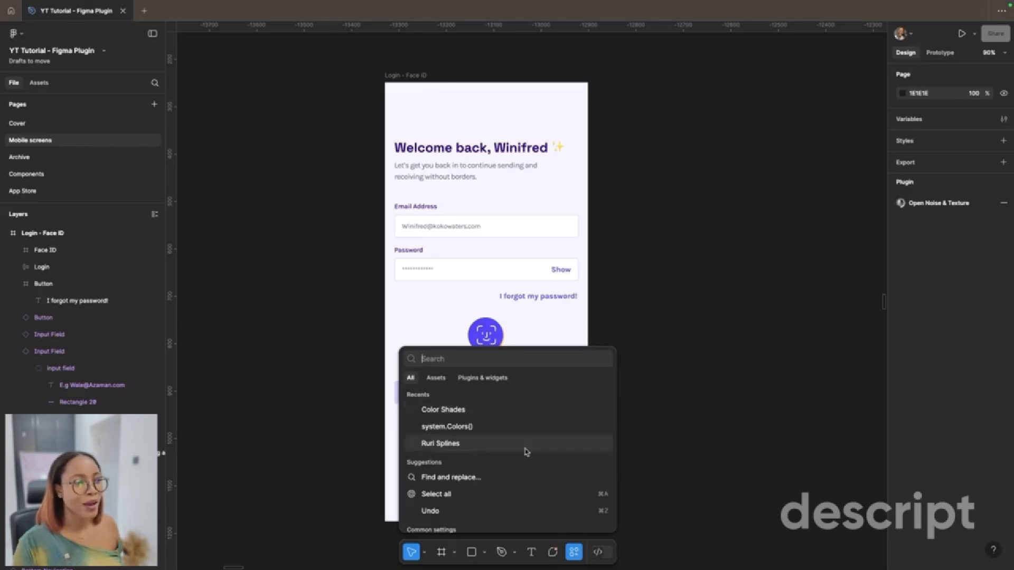
Step: Search the plugins for "lummi", launch the Lummi plugin and reposition its window over the canvas
{"action": "left_click", "coordinate": [482, 378]}
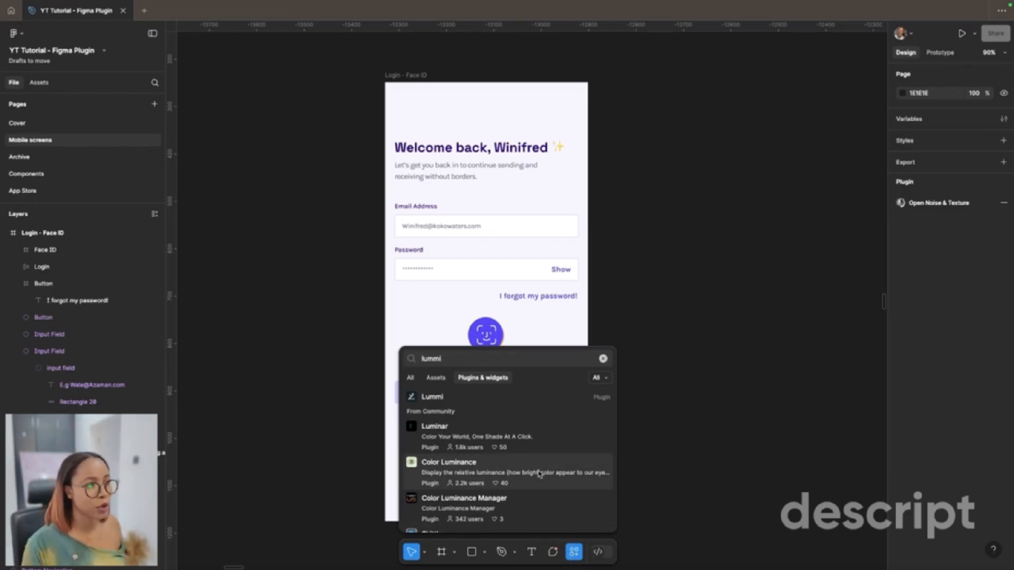
{"action": "left_click", "coordinate": [479, 398]}
{"action": "scroll", "coordinate": [561, 403], "scroll_direction": "down", "scroll_amount": 4}
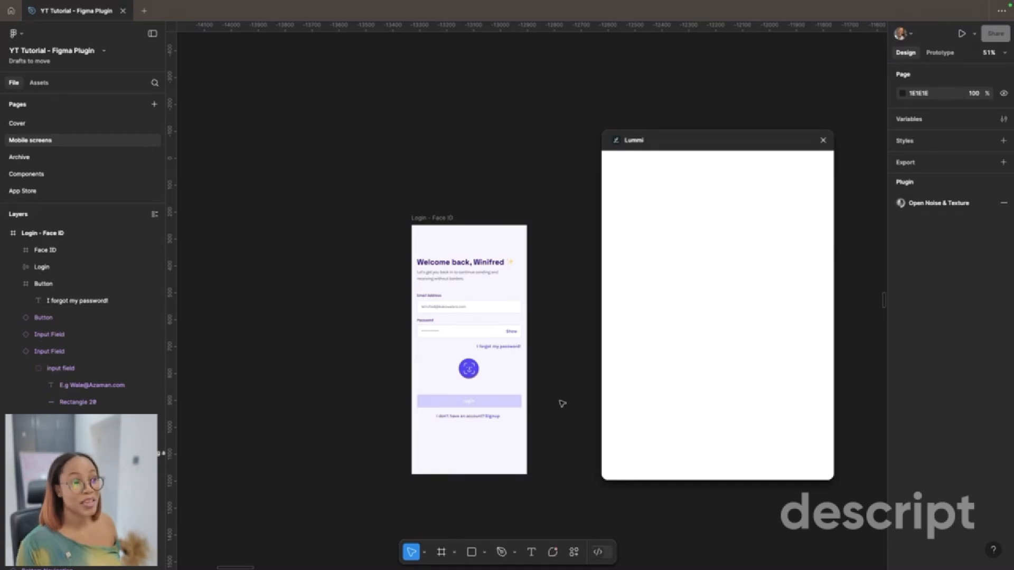
{"action": "scroll", "coordinate": [871, 192], "scroll_direction": "up", "scroll_amount": 5}
{"action": "left_click_drag", "start_coordinate": [735, 143], "coordinate": [695, 143]}
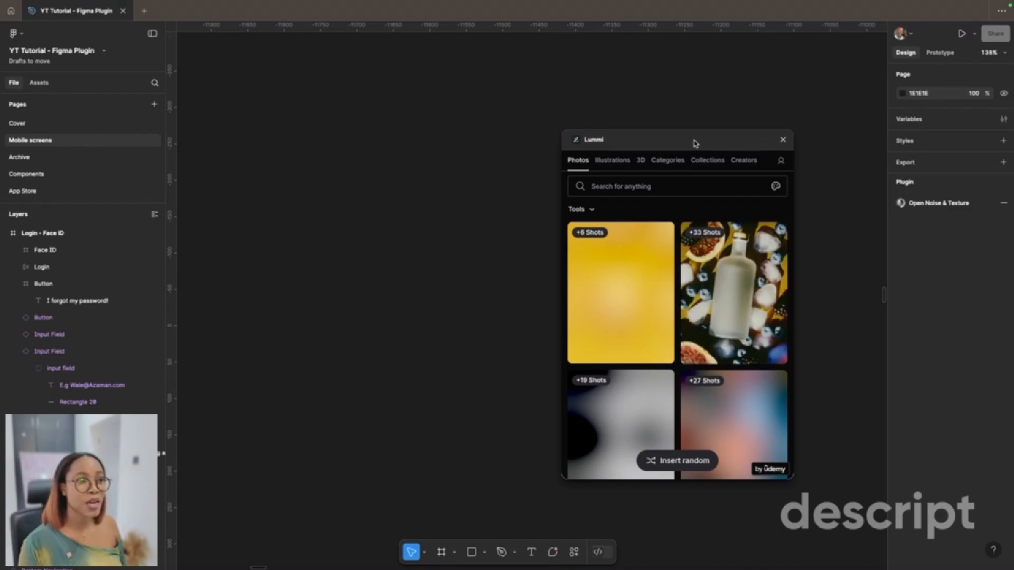
Step: Browse Lummi's photos, 3D images and collections to review the available imagery
{"action": "scroll", "coordinate": [690, 327], "scroll_direction": "down", "scroll_amount": 3}
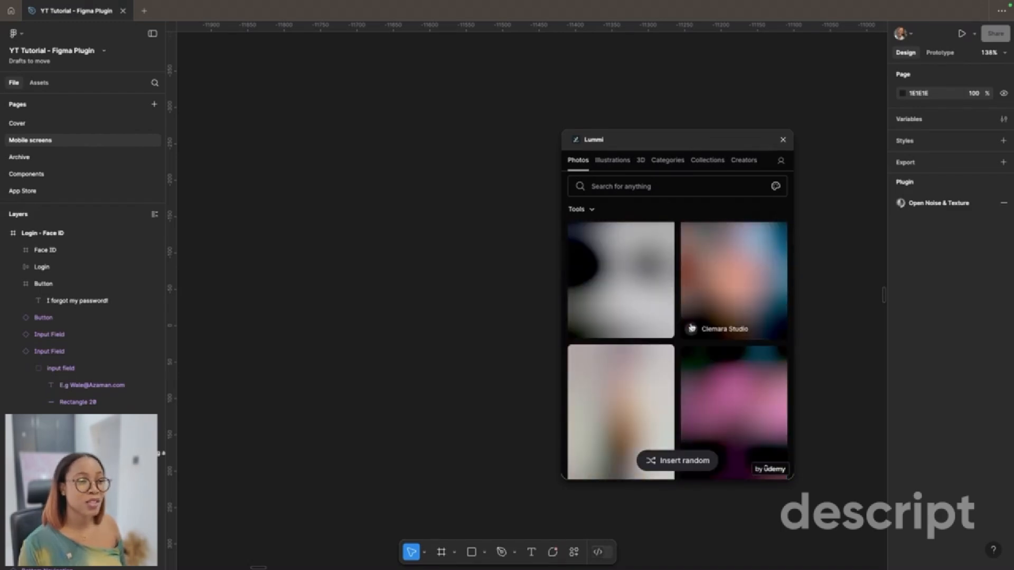
{"action": "scroll", "coordinate": [690, 328], "scroll_direction": "up", "scroll_amount": 3}
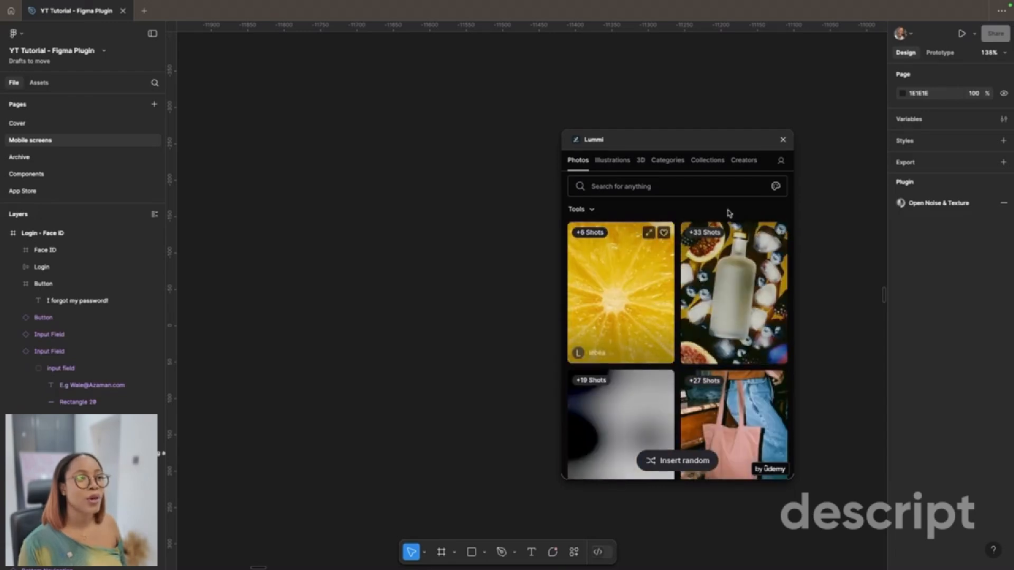
{"action": "scroll", "coordinate": [653, 284], "scroll_direction": "down", "scroll_amount": 3}
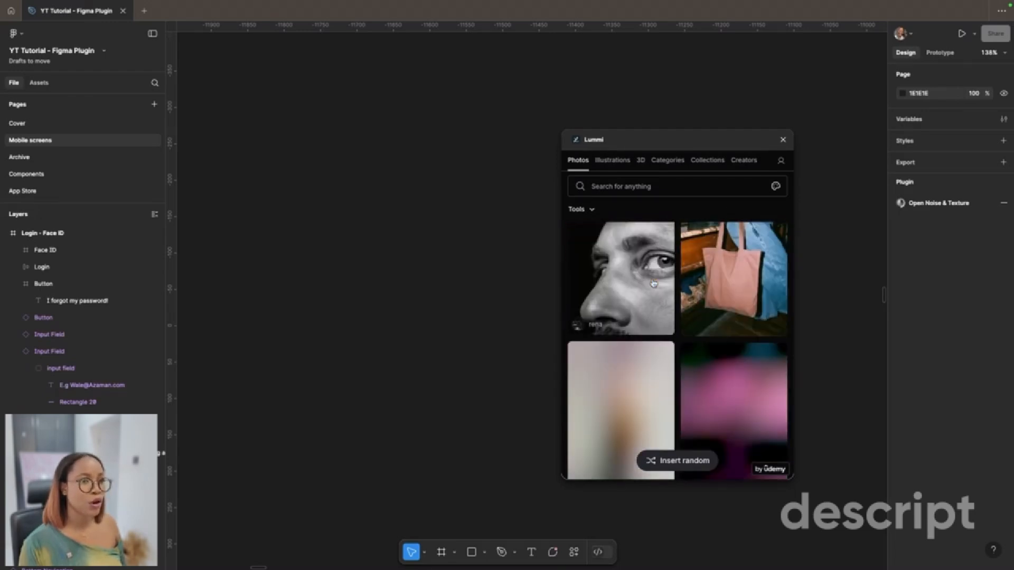
{"action": "scroll", "coordinate": [653, 283], "scroll_direction": "down", "scroll_amount": 4}
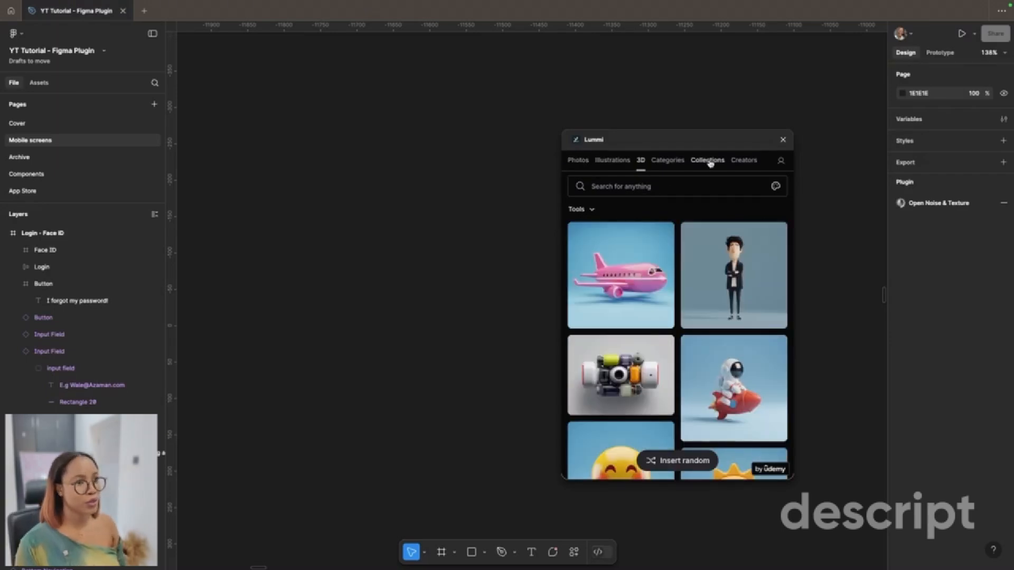
{"action": "left_click", "coordinate": [708, 160]}
{"action": "scroll", "coordinate": [700, 342], "scroll_direction": "down", "scroll_amount": 3}
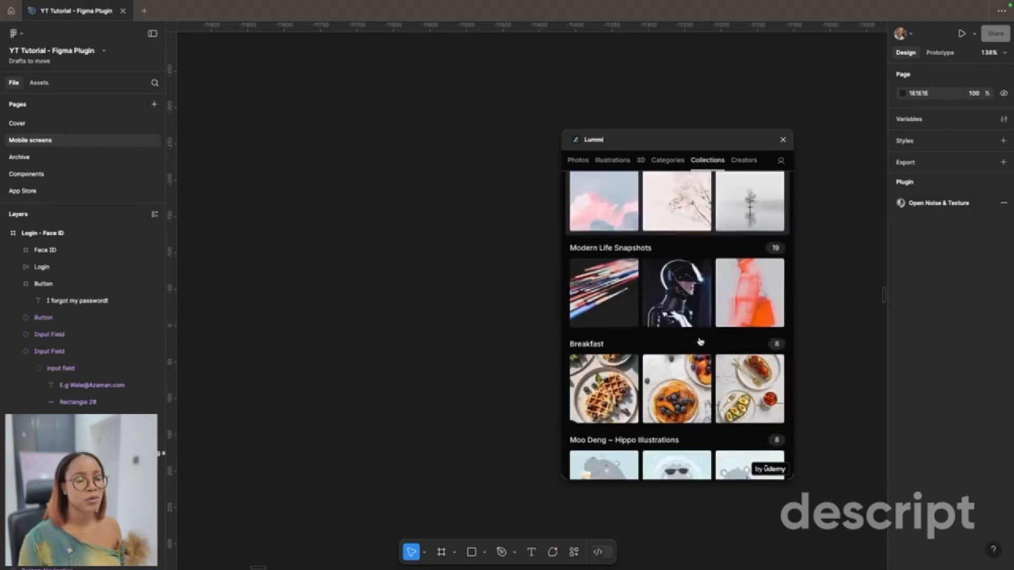
{"action": "scroll", "coordinate": [700, 342], "scroll_direction": "down", "scroll_amount": 5}
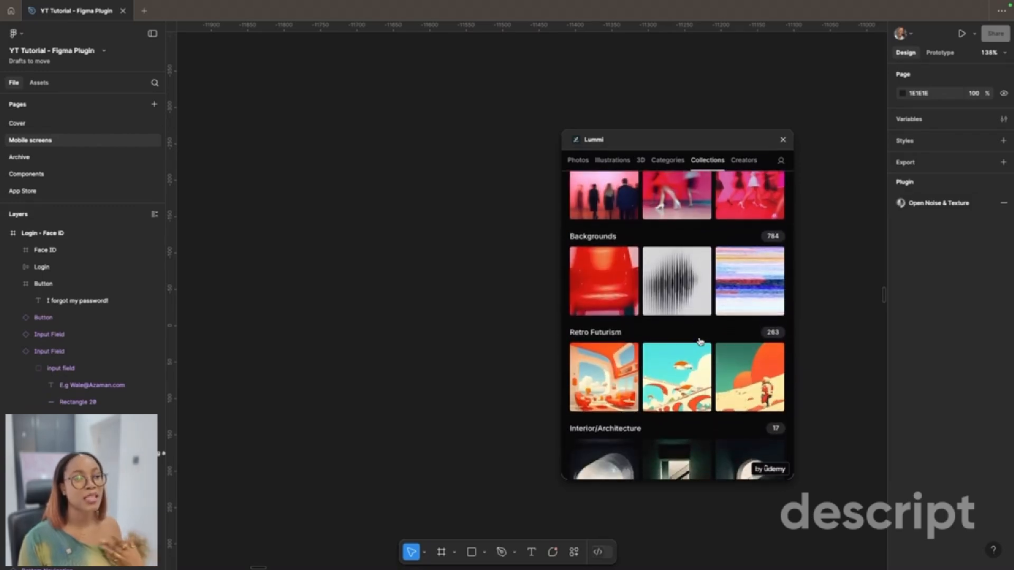
{"action": "scroll", "coordinate": [700, 342], "scroll_direction": "up", "scroll_amount": 10}
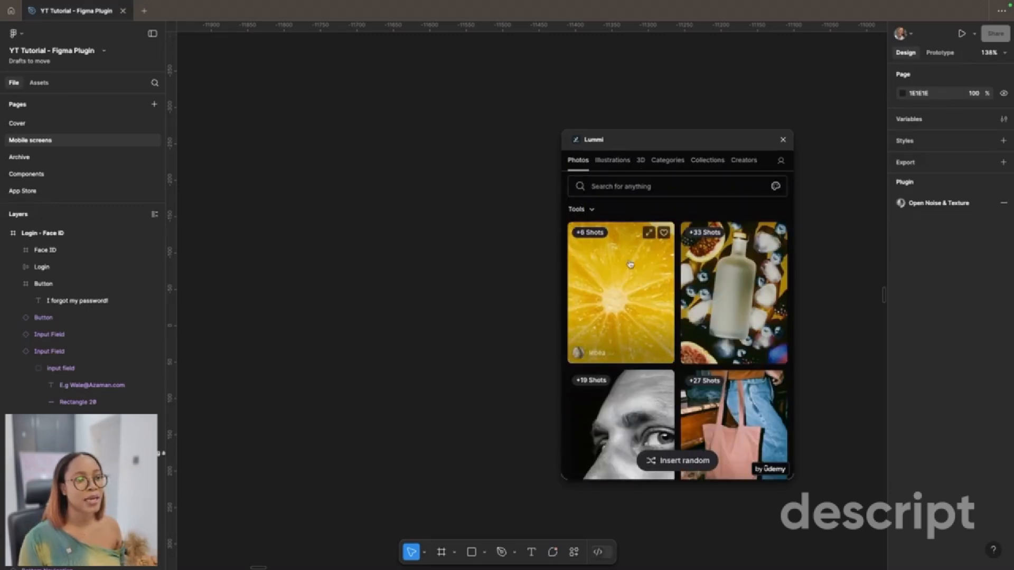
Step: Insert the red watermelon photo with black seeds from Lummi's photo library onto the canvas
{"action": "scroll", "coordinate": [638, 314], "scroll_direction": "down", "scroll_amount": 4}
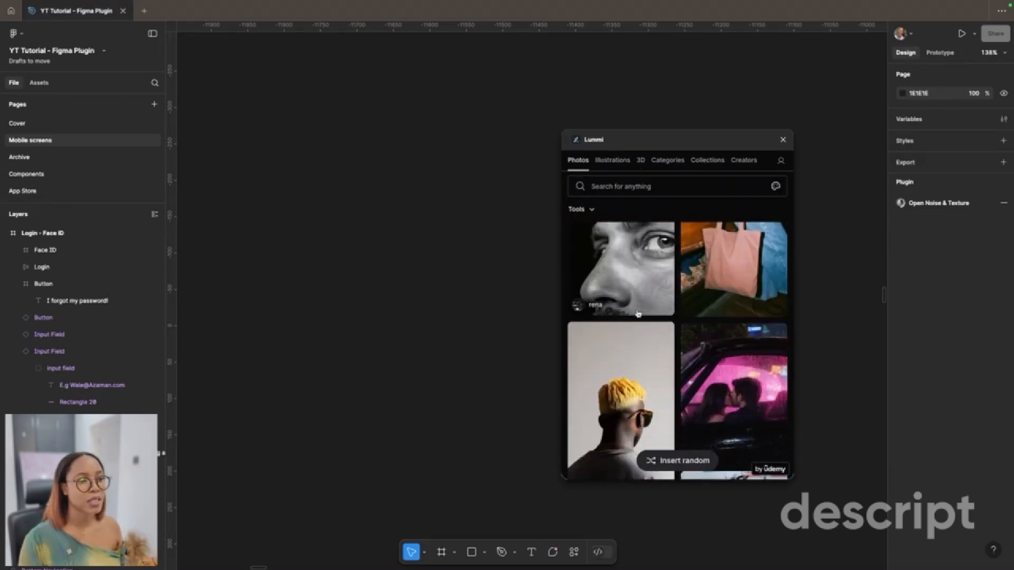
{"action": "scroll", "coordinate": [638, 314], "scroll_direction": "down", "scroll_amount": 5}
{"action": "scroll", "coordinate": [638, 314], "scroll_direction": "down", "scroll_amount": 6}
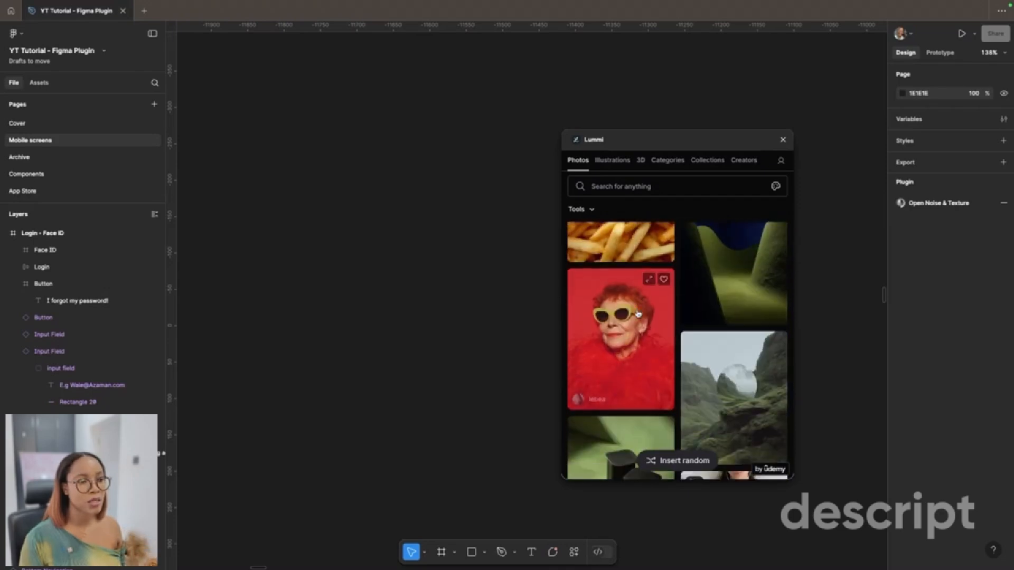
{"action": "scroll", "coordinate": [638, 314], "scroll_direction": "down", "scroll_amount": 10}
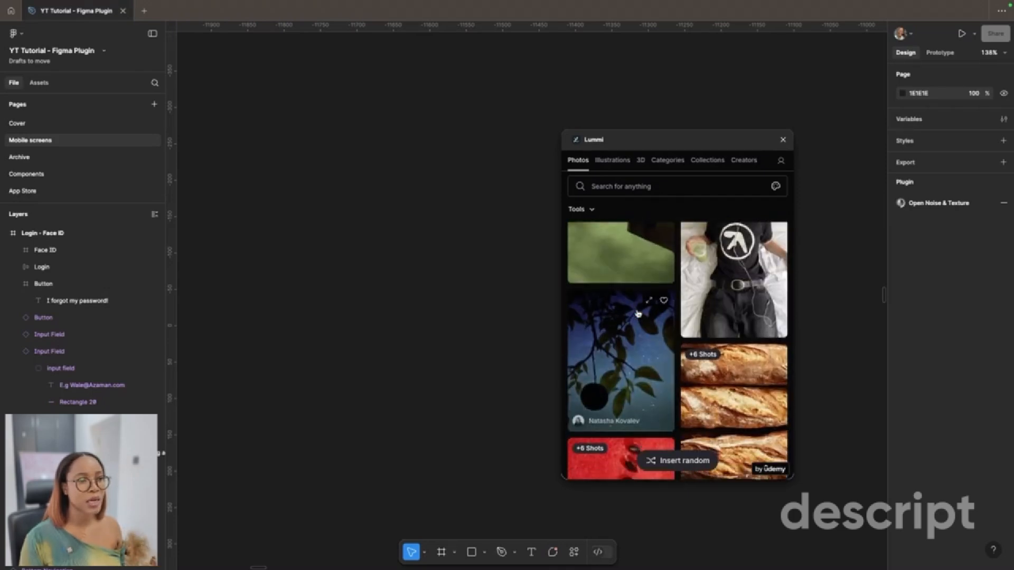
{"action": "scroll", "coordinate": [638, 313], "scroll_direction": "down", "scroll_amount": 1}
{"action": "left_click", "coordinate": [638, 314]}
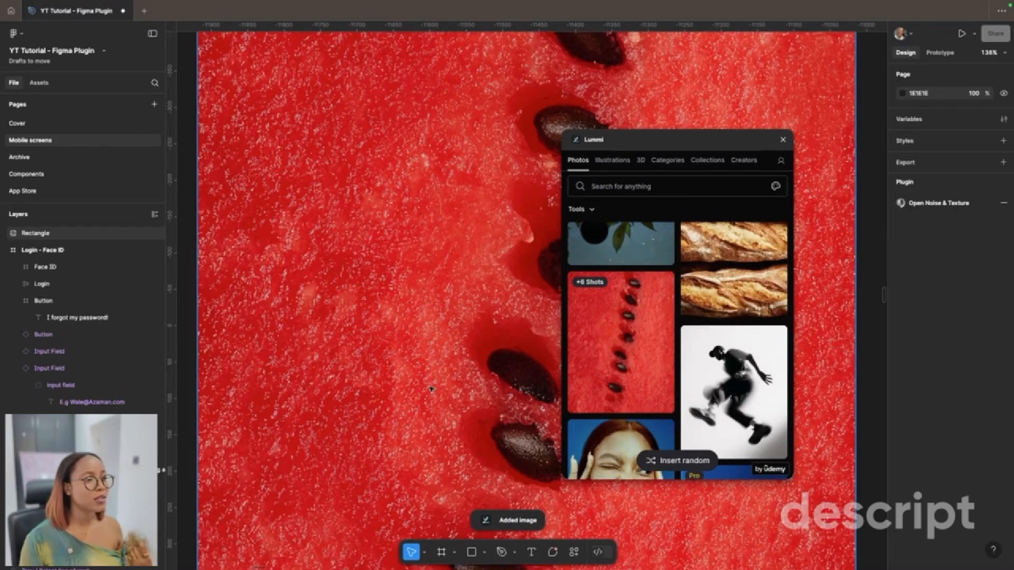
Step: Replace the inserted watermelon image with the Lummi photo of a woman in an orange coat carrying an orange bag
{"action": "scroll", "coordinate": [428, 392], "scroll_direction": "up", "scroll_amount": 10}
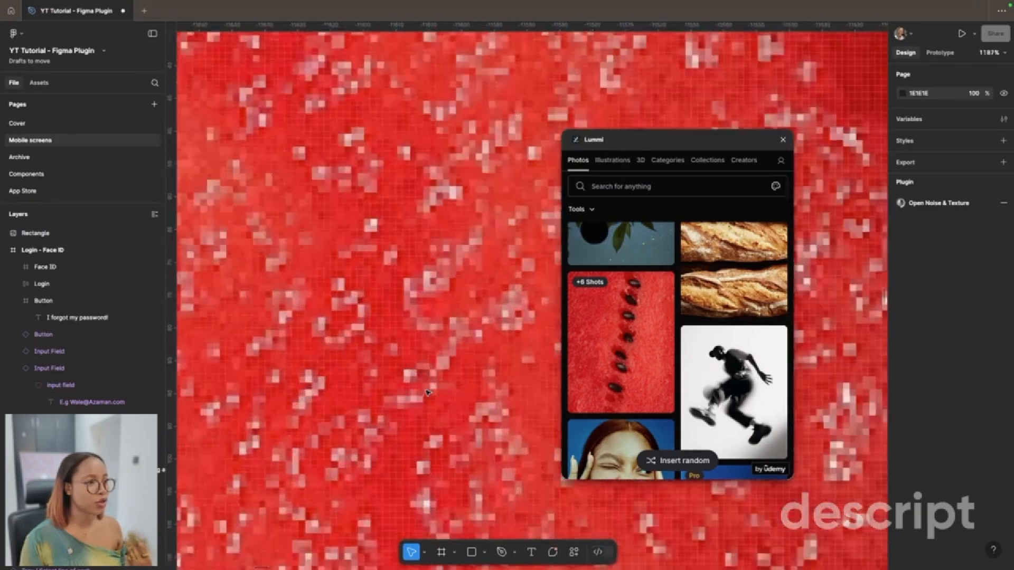
{"action": "scroll", "coordinate": [646, 358], "scroll_direction": "down", "scroll_amount": 8}
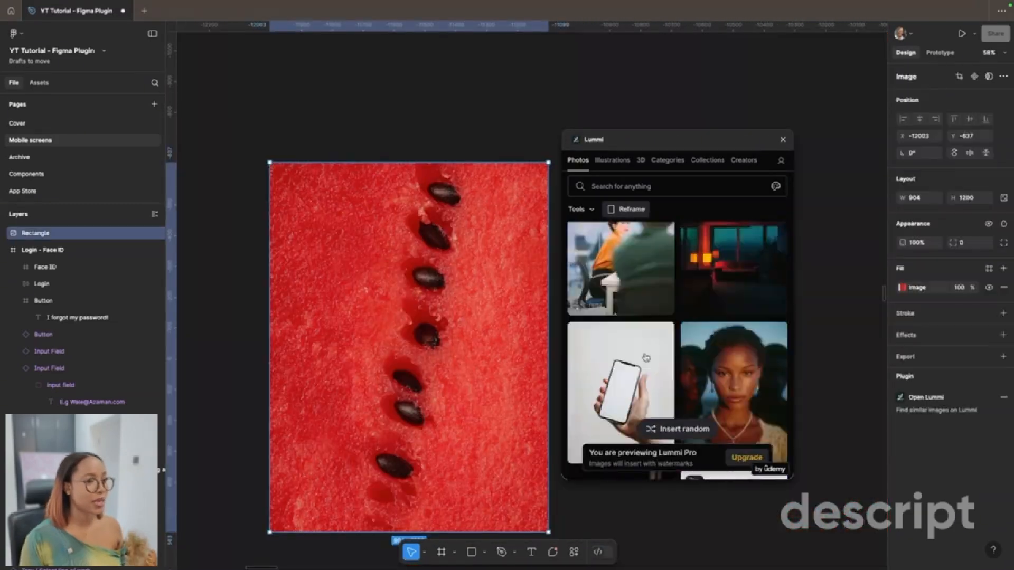
{"action": "scroll", "coordinate": [646, 358], "scroll_direction": "down", "scroll_amount": 10}
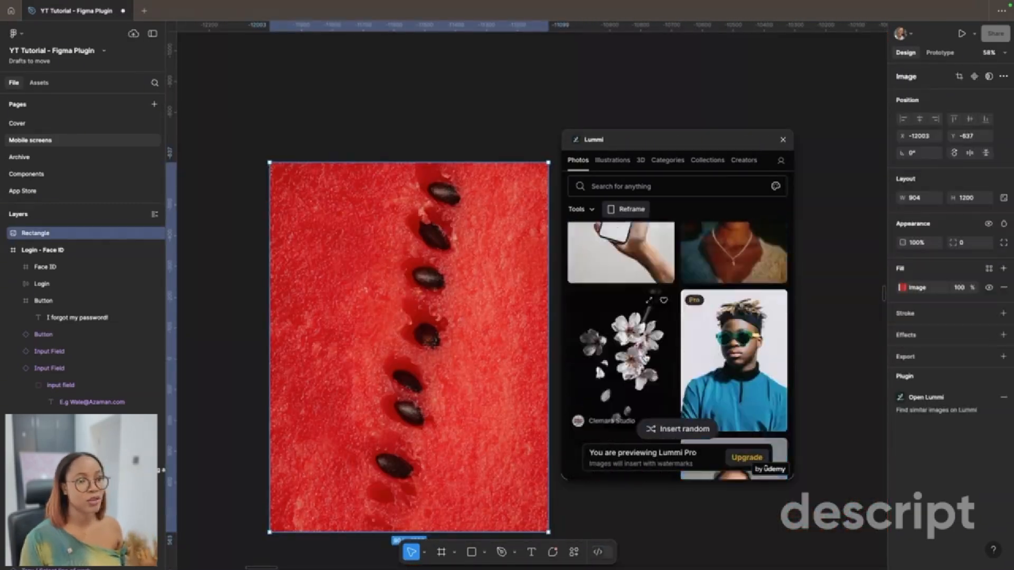
{"action": "scroll", "coordinate": [646, 358], "scroll_direction": "down", "scroll_amount": 3}
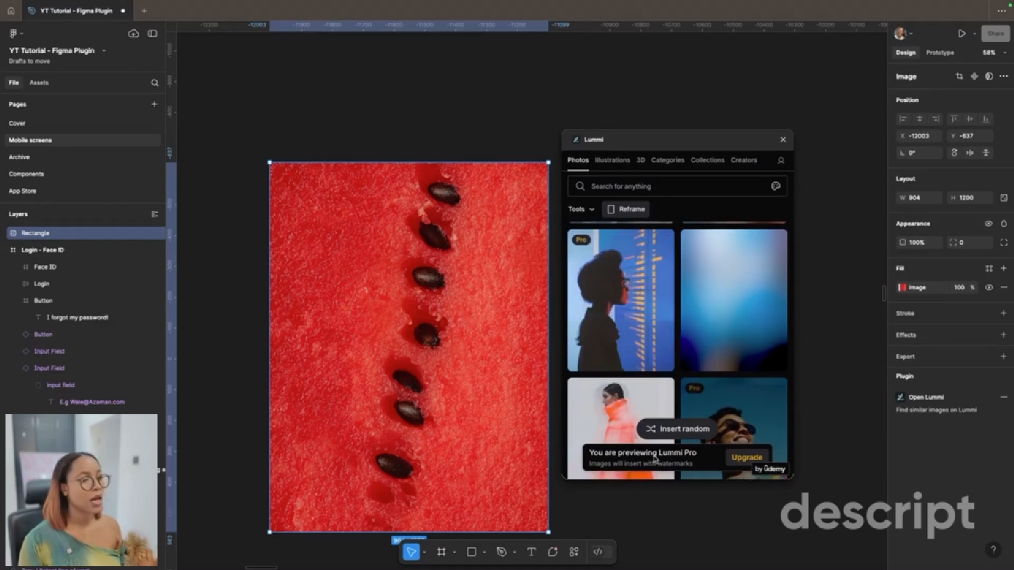
{"action": "scroll", "coordinate": [622, 338], "scroll_direction": "down", "scroll_amount": 3}
{"action": "left_click", "coordinate": [623, 338]}
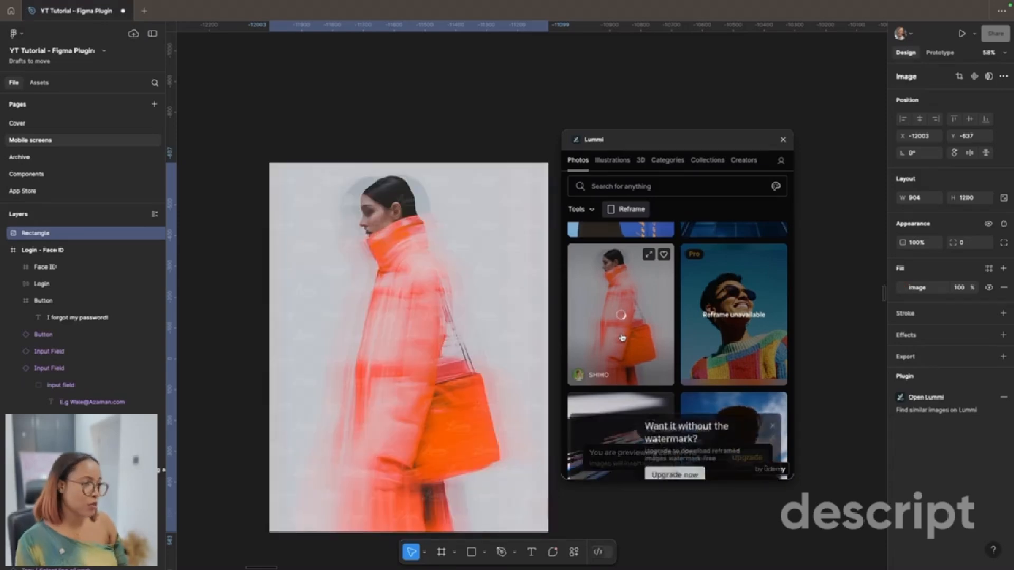
Step: Find and launch the Ruri Splines plugin and reposition its window so the whole drawing area fits
{"action": "left_click", "coordinate": [574, 552]}
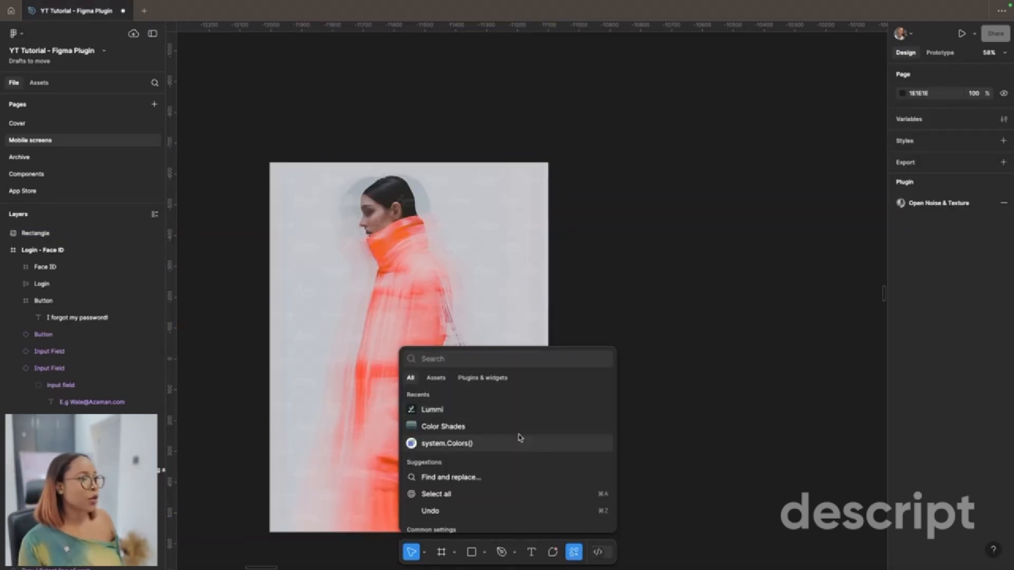
{"action": "left_click", "coordinate": [488, 379]}
{"action": "type", "text": "ruri spline"}
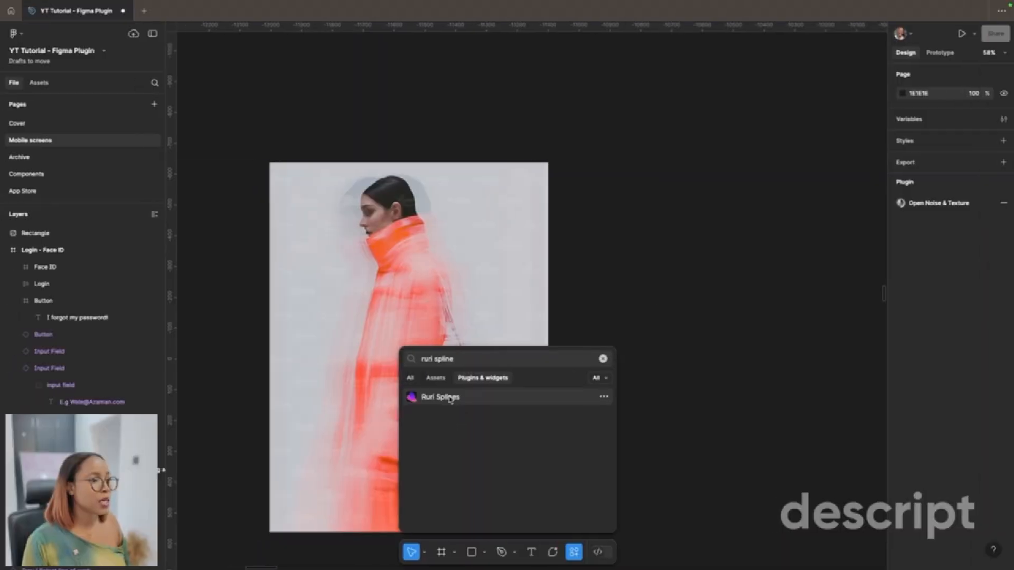
{"action": "left_click", "coordinate": [450, 400]}
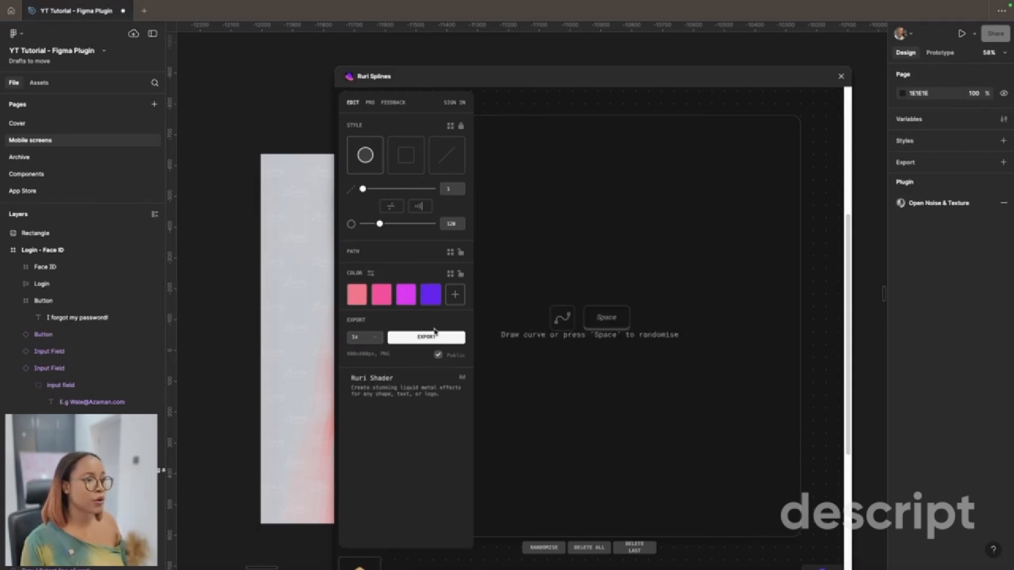
{"action": "left_click_drag", "start_coordinate": [550, 80], "coordinate": [544, 43]}
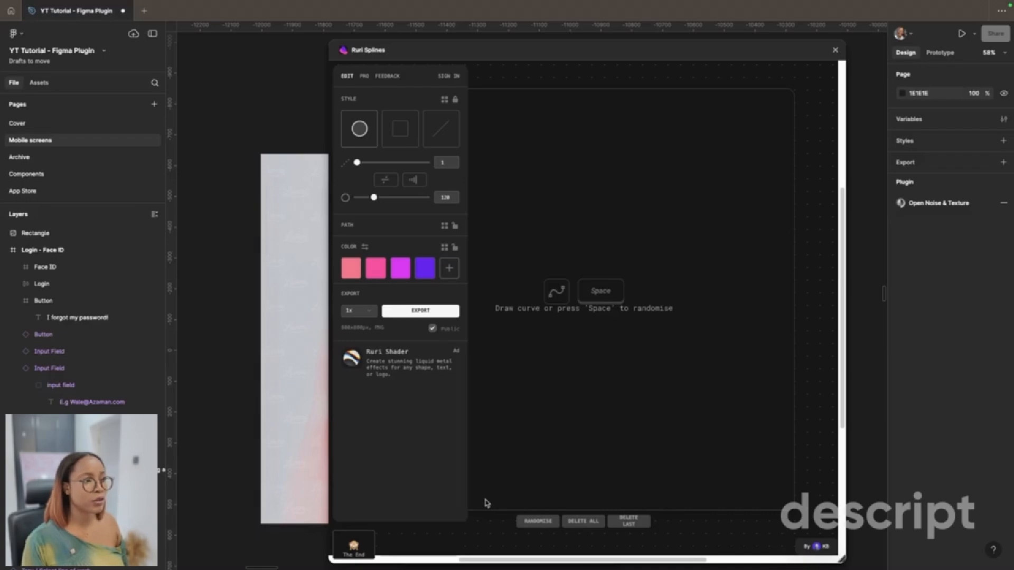
Step: Draw a thick, self-crossing gradient spline in the line style across the upper part of the Ruri Splines drawing area
{"action": "left_click_drag", "start_coordinate": [680, 154], "coordinate": [530, 262]}
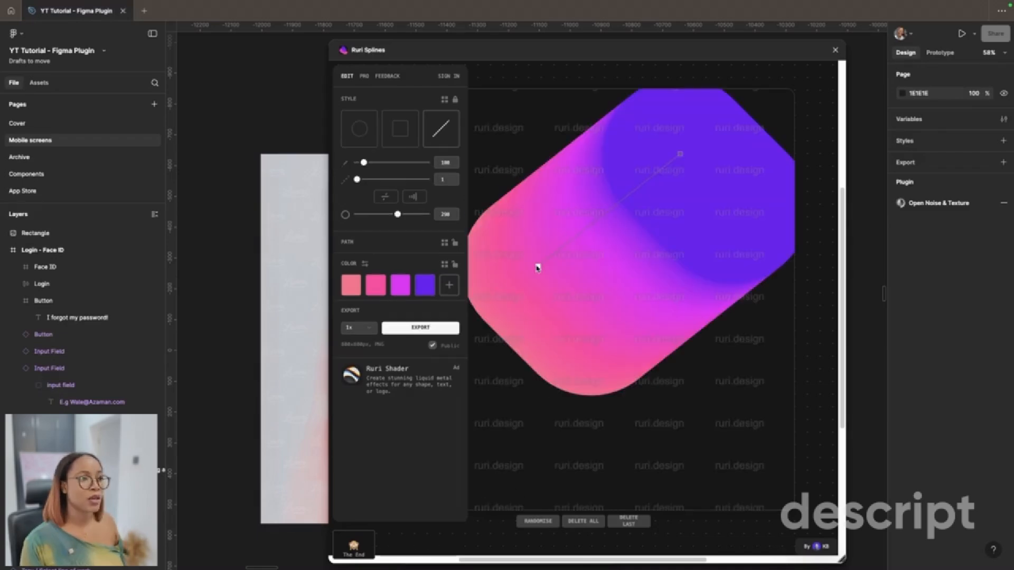
{"action": "mouse_move", "coordinate": [603, 207]}
{"action": "left_mouse_down"}
{"action": "mouse_move", "coordinate": [617, 364]}
{"action": "mouse_move", "coordinate": [544, 373]}
{"action": "mouse_move", "coordinate": [465, 117]}
{"action": "mouse_move", "coordinate": [473, 106]}
{"action": "left_mouse_up"}
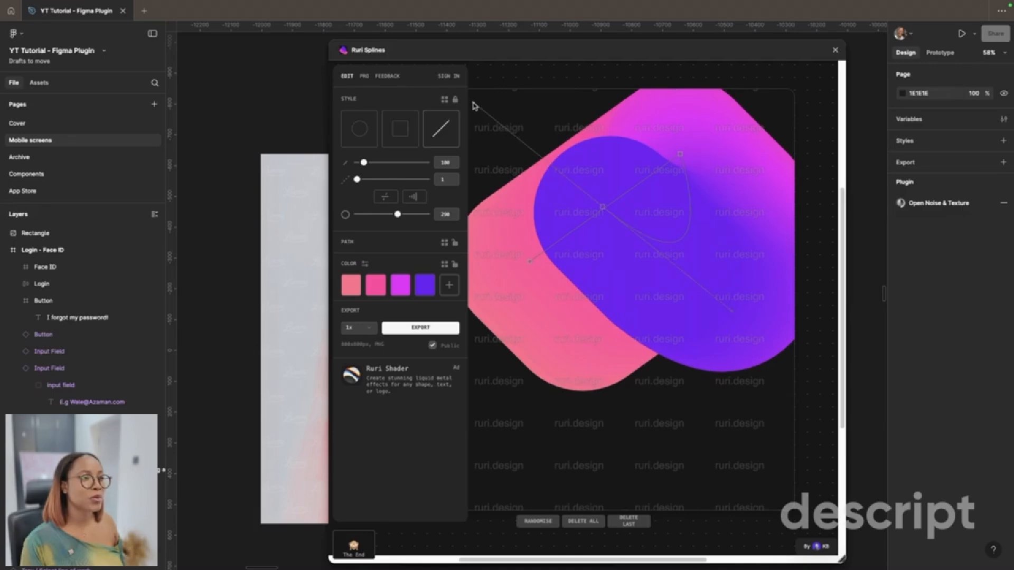
Step: Add a light grey colour to the spline's gradient and change its purple colour to cyan
{"action": "left_click", "coordinate": [449, 285]}
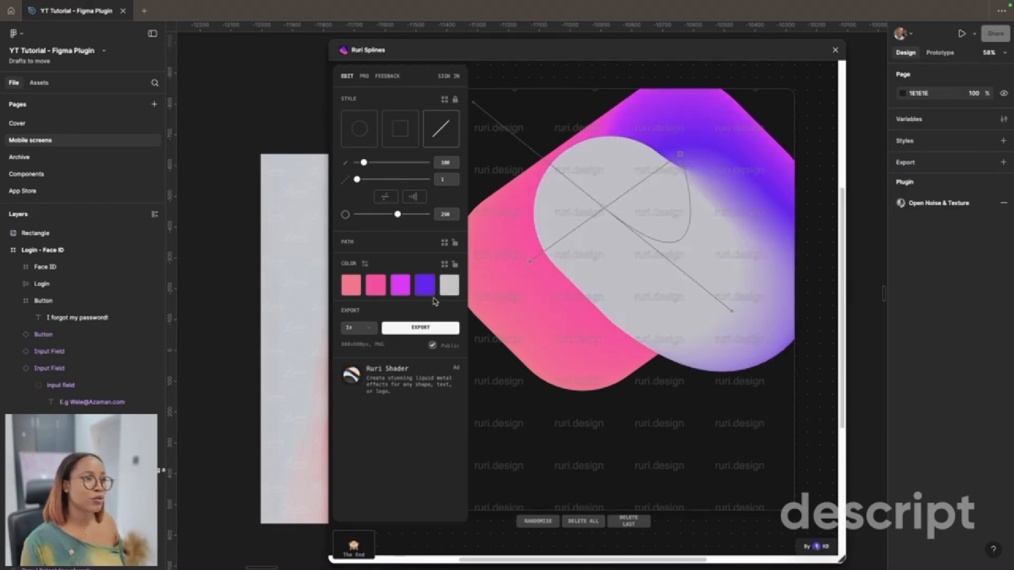
{"action": "left_click", "coordinate": [423, 292]}
{"action": "left_click_drag", "start_coordinate": [426, 321], "coordinate": [404, 337]}
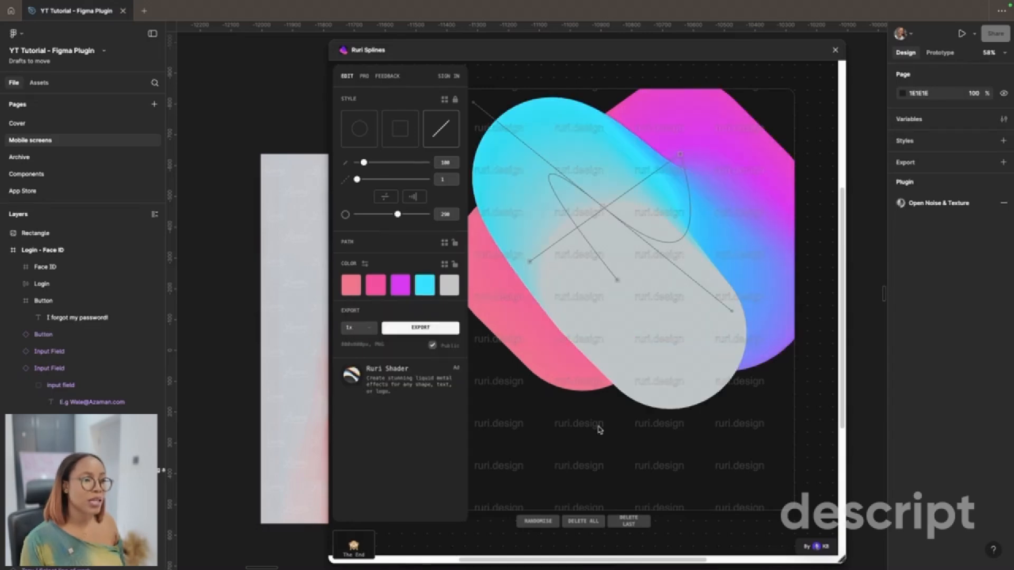
Step: Extend the spline with points along the lower area and up to the upper corner, and close Ruri Splines without exporting
{"action": "left_click", "coordinate": [598, 427]}
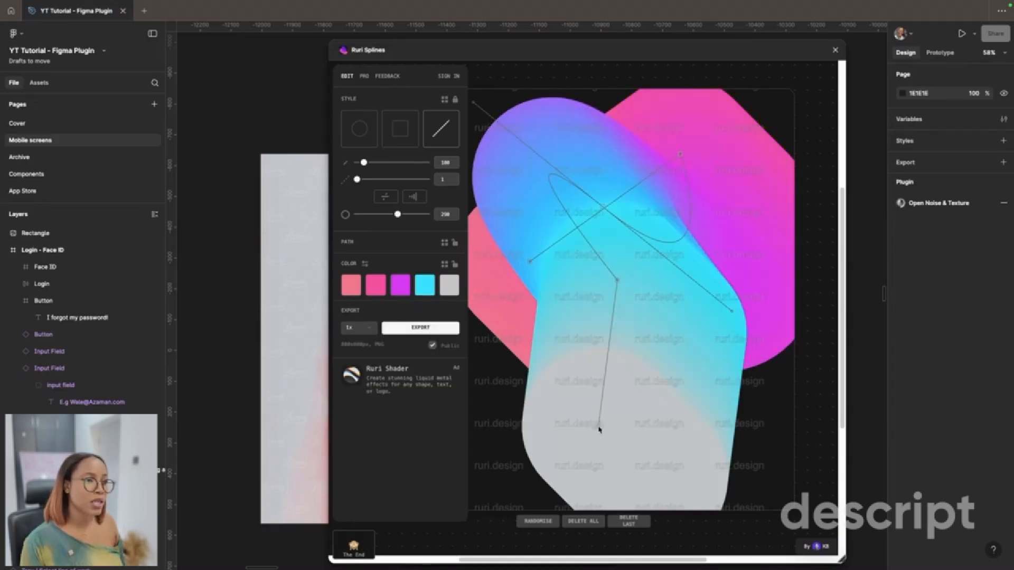
{"action": "left_click", "coordinate": [499, 402]}
{"action": "scroll", "coordinate": [674, 392], "scroll_direction": "down", "scroll_amount": 1}
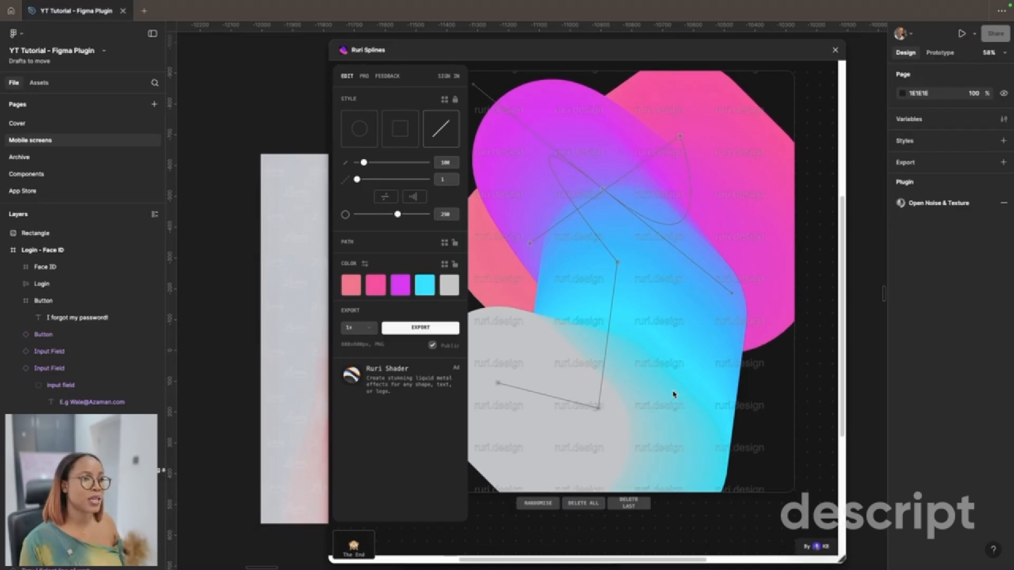
{"action": "left_click", "coordinate": [757, 405]}
{"action": "left_click", "coordinate": [765, 84]}
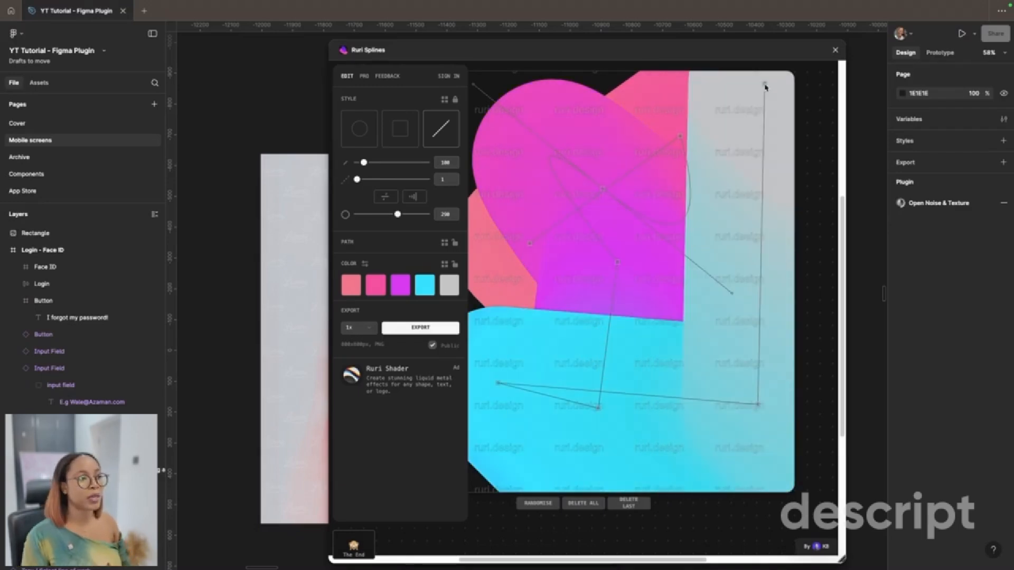
{"action": "left_click", "coordinate": [835, 50]}
{"action": "scroll", "coordinate": [547, 402], "scroll_direction": "down", "scroll_amount": 1}
Step: Search the plugins for "mockuu" and launch the Mockuuups Studio plugin
{"action": "left_click", "coordinate": [574, 553]}
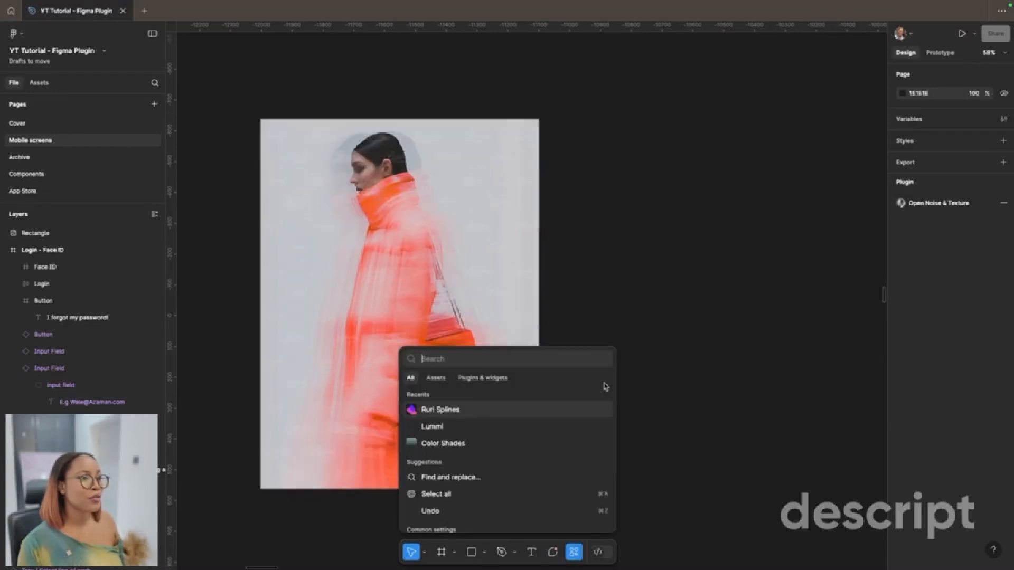
{"action": "left_click", "coordinate": [478, 379]}
{"action": "type", "text": "mockuups"}
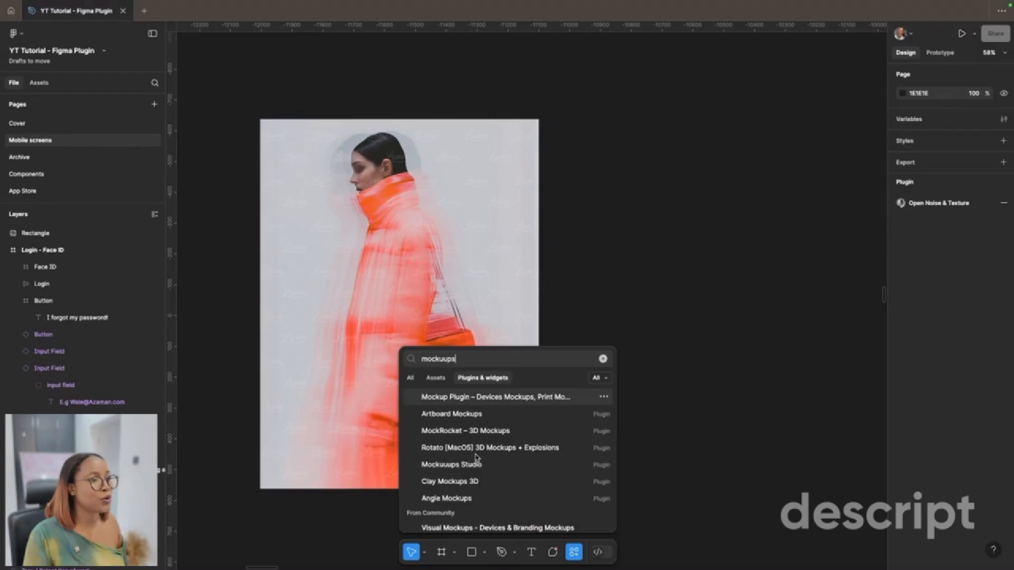
{"action": "key", "text": "BackSpace"}
{"action": "key", "text": "BackSpace"}
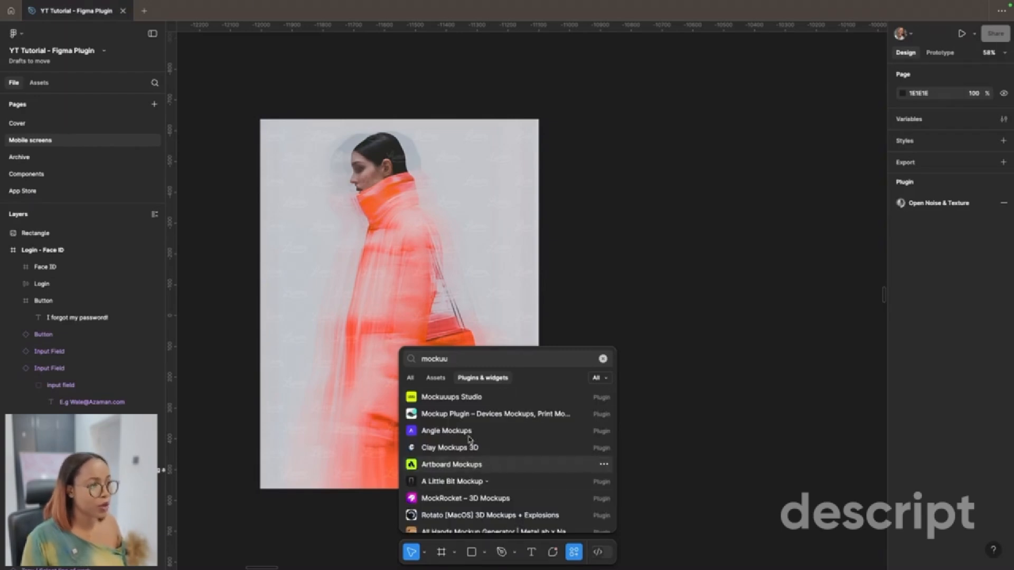
{"action": "left_click", "coordinate": [454, 397]}
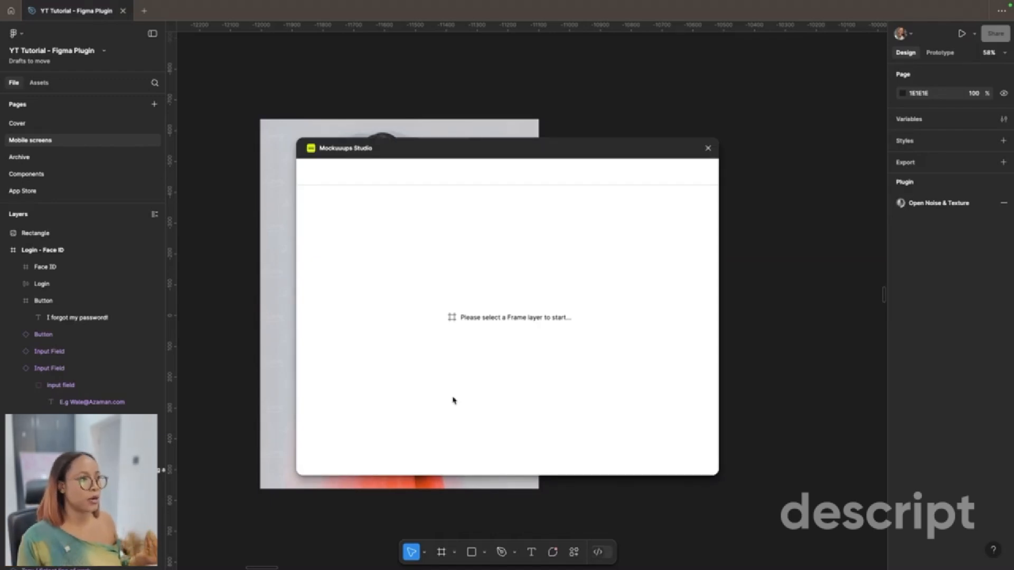
Step: Select the Login - Face ID frame as the mockup source and browse its device mockup previews
{"action": "scroll", "coordinate": [473, 507], "scroll_direction": "down", "scroll_amount": 5}
{"action": "scroll", "coordinate": [472, 510], "scroll_direction": "up", "scroll_amount": 4}
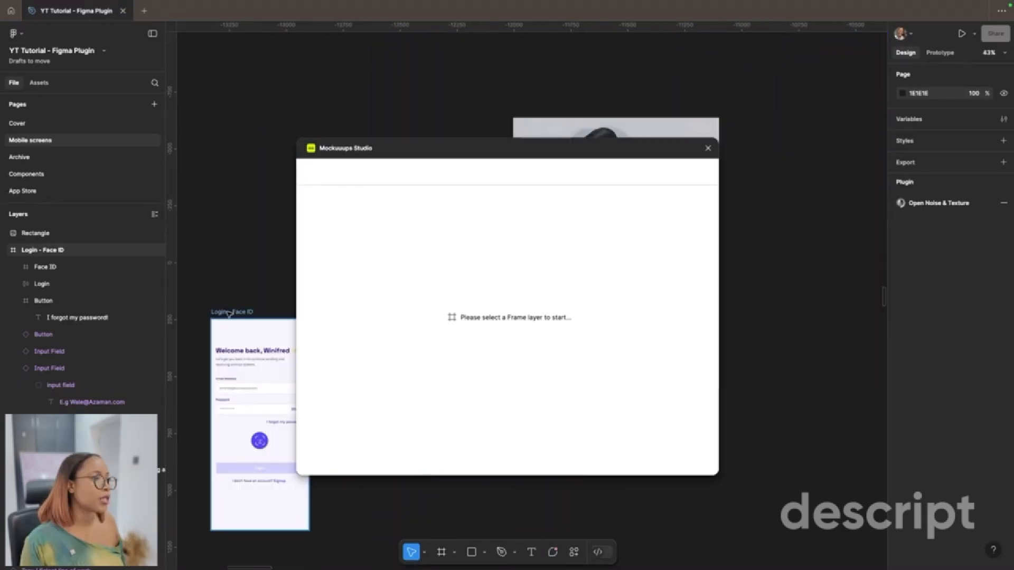
{"action": "left_click", "coordinate": [229, 313]}
{"action": "scroll", "coordinate": [612, 397], "scroll_direction": "down", "scroll_amount": 5}
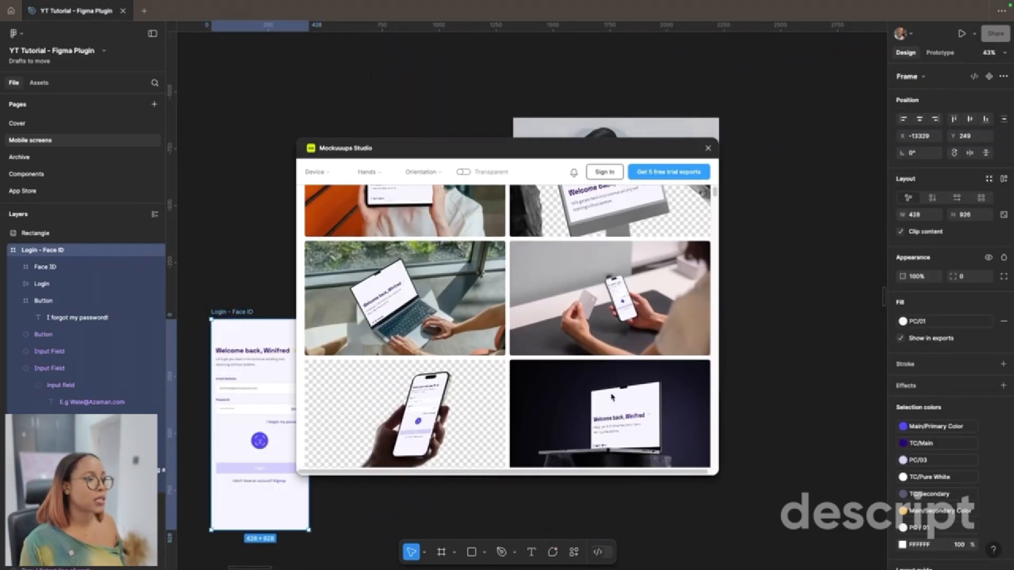
{"action": "scroll", "coordinate": [611, 397], "scroll_direction": "down", "scroll_amount": 6}
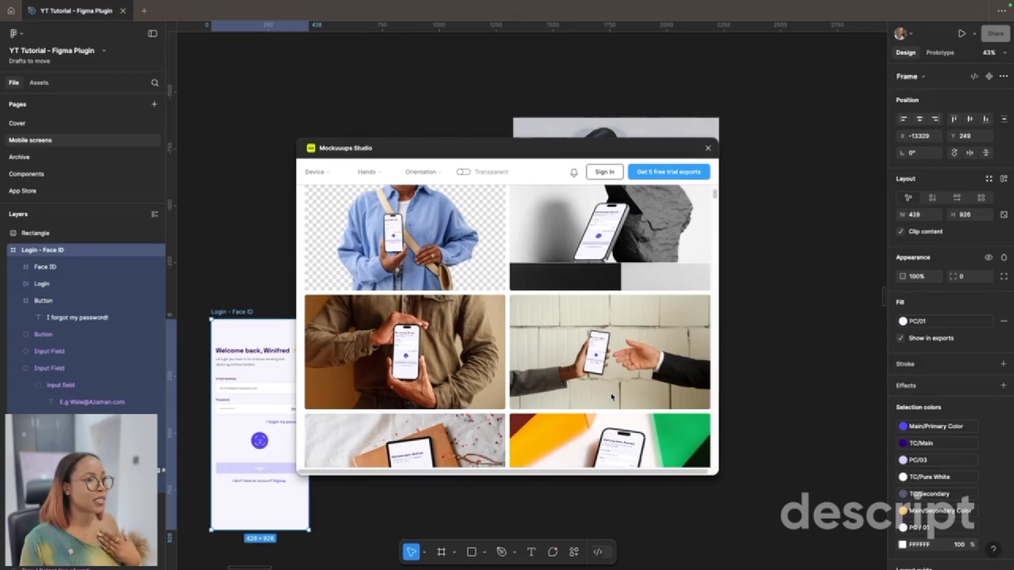
Step: Preview the free mockup of a man in a khaki shirt holding the iPhone and a Google Pixel 6 variant, and return to the gallery
{"action": "scroll", "coordinate": [612, 397], "scroll_direction": "up", "scroll_amount": 5}
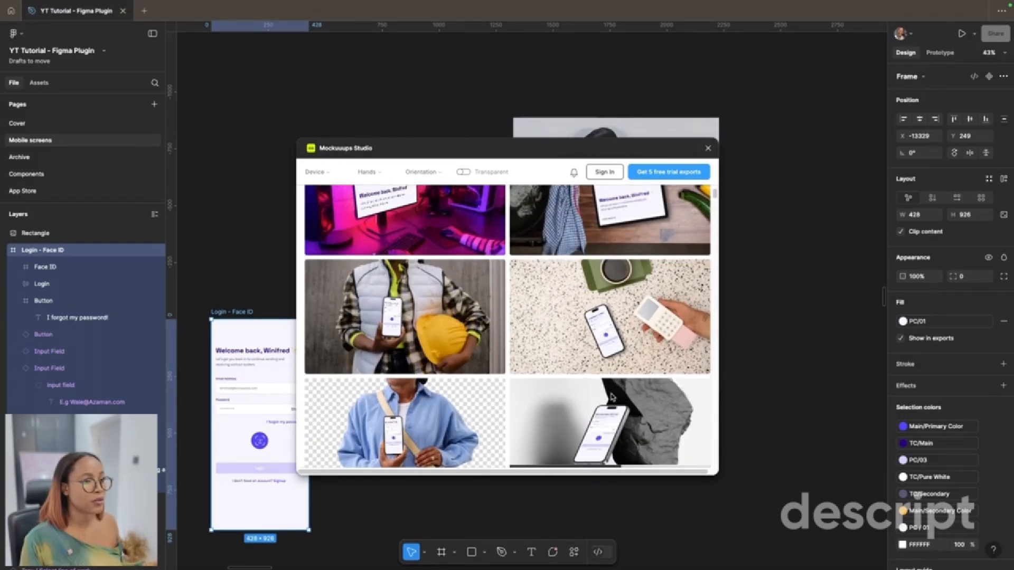
{"action": "scroll", "coordinate": [612, 397], "scroll_direction": "down", "scroll_amount": 5}
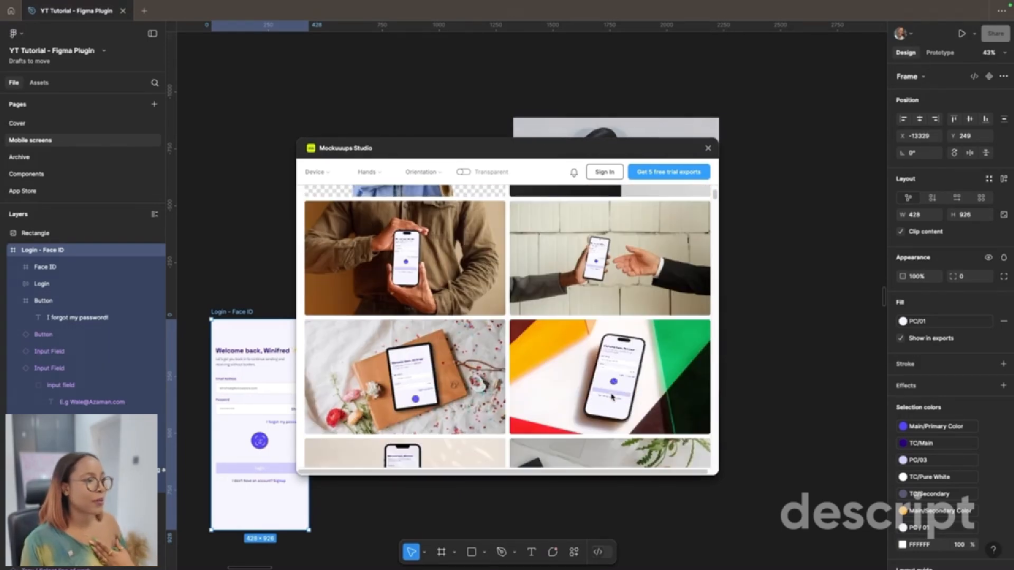
{"action": "left_click", "coordinate": [442, 279]}
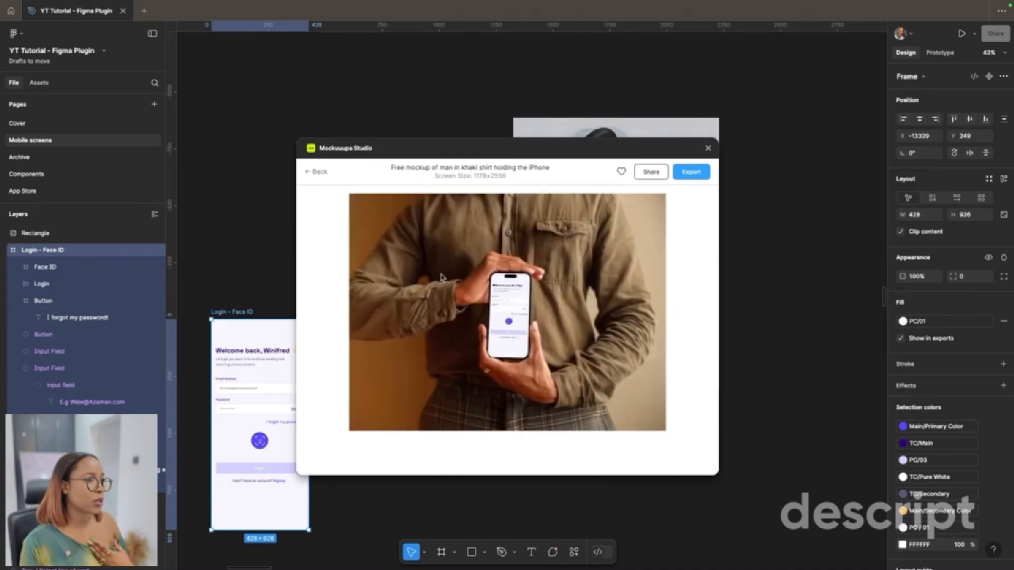
{"action": "left_click", "coordinate": [526, 464]}
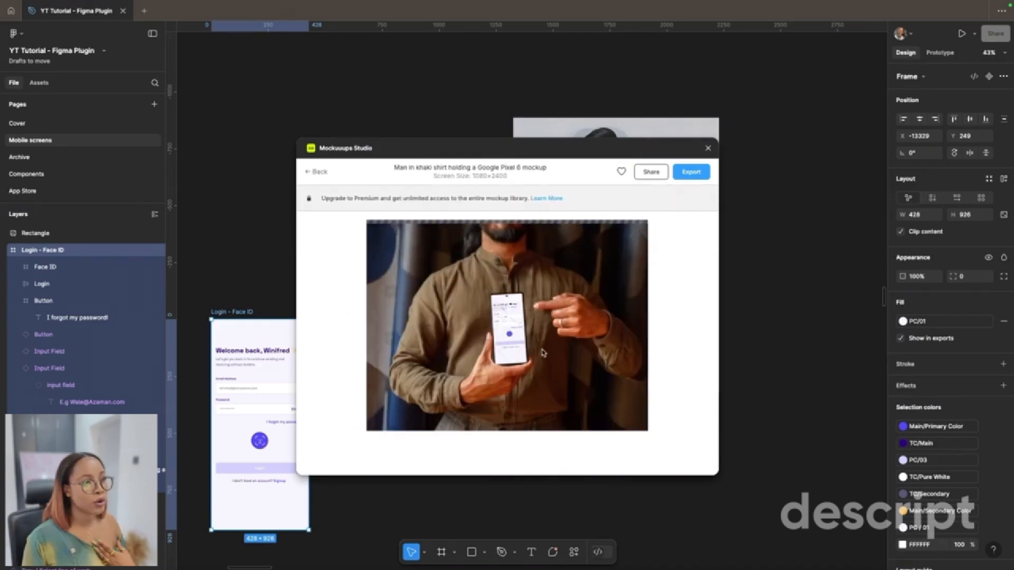
{"action": "left_click", "coordinate": [316, 172]}
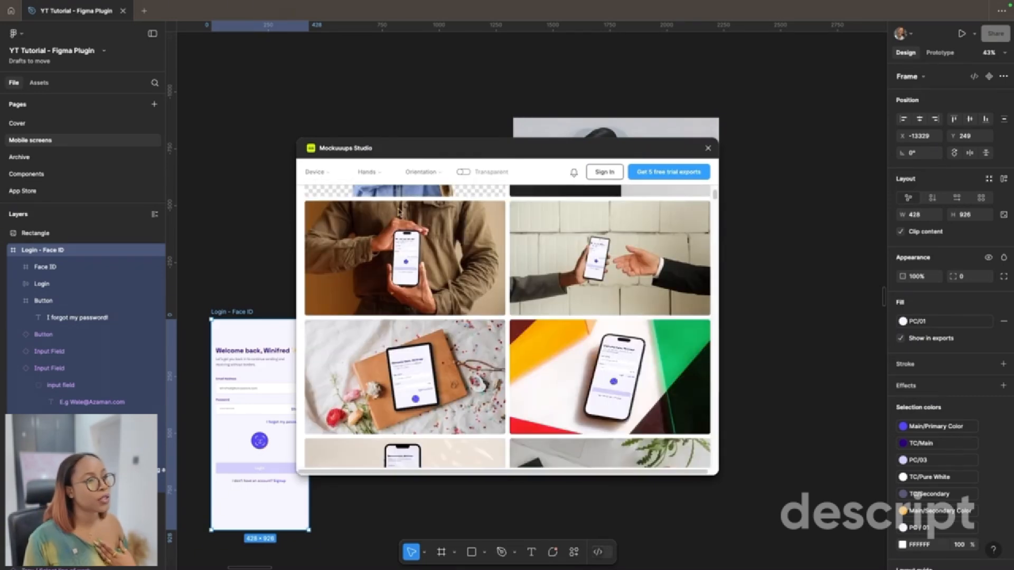
Step: Browse further through the mockup gallery and preview the Free iPhone 14 Pro on a Plane Mockup and one of its variants
{"action": "scroll", "coordinate": [486, 273], "scroll_direction": "down", "scroll_amount": 3}
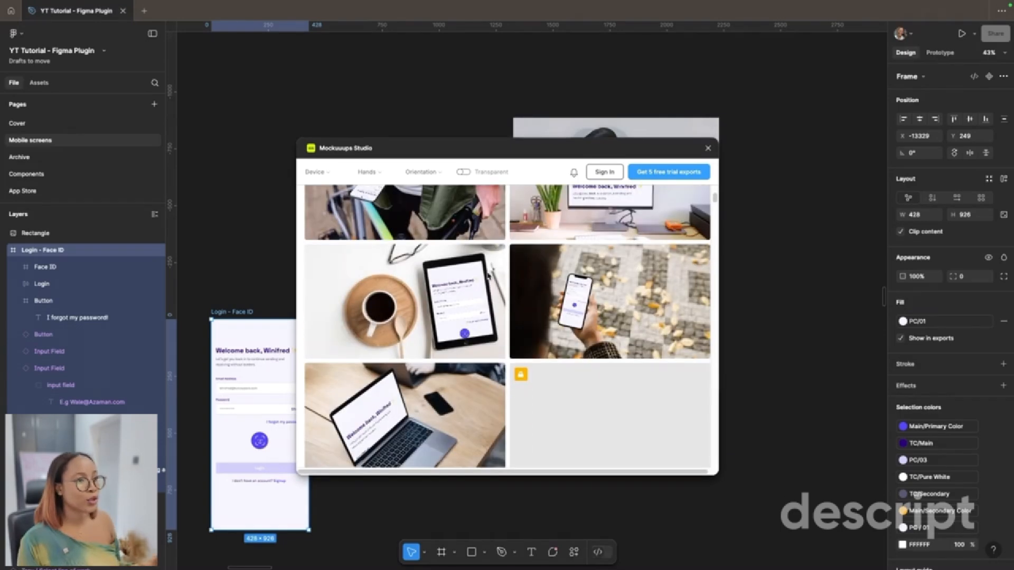
{"action": "scroll", "coordinate": [489, 276], "scroll_direction": "down", "scroll_amount": 3}
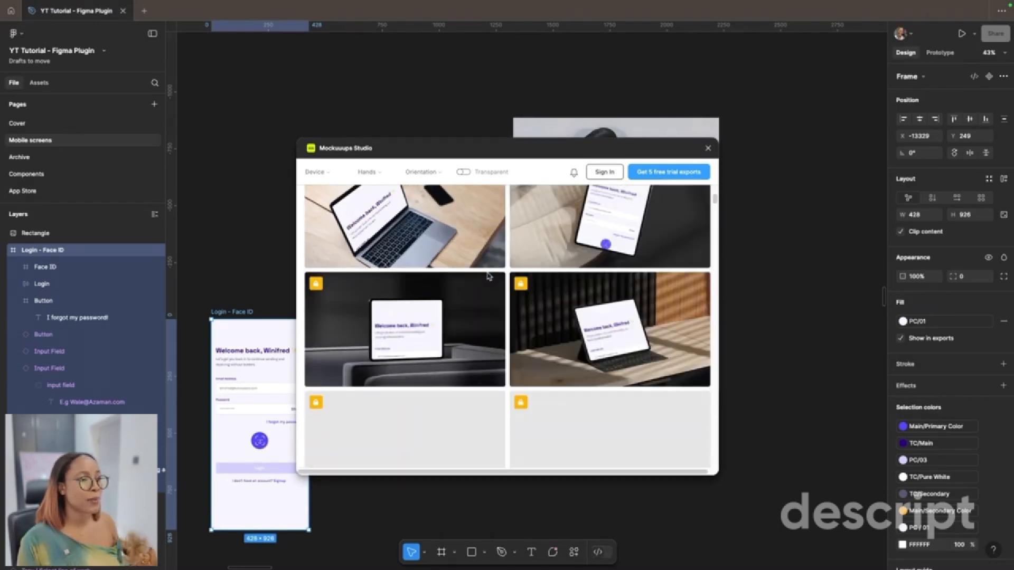
{"action": "scroll", "coordinate": [489, 276], "scroll_direction": "up", "scroll_amount": 3}
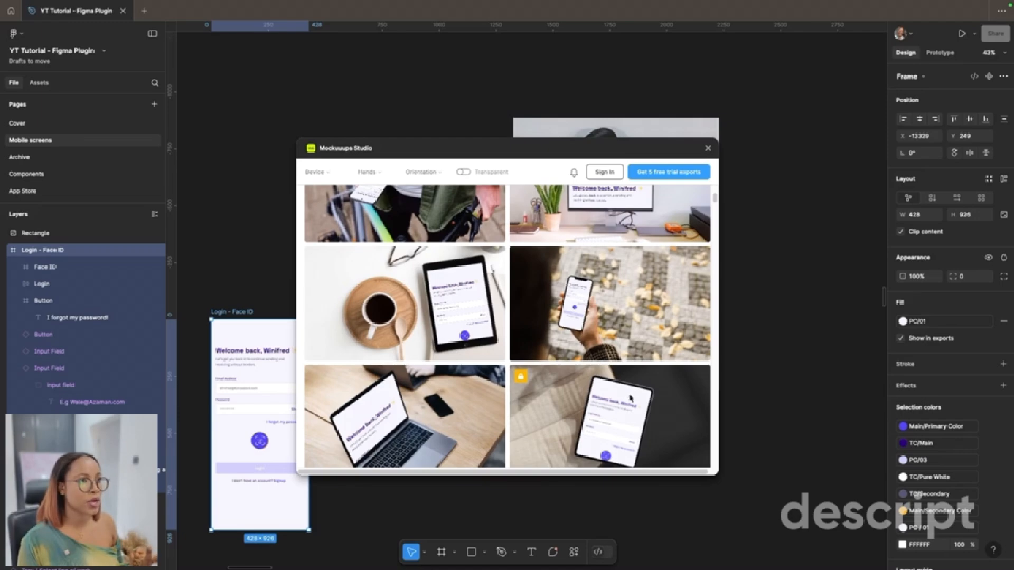
{"action": "scroll", "coordinate": [630, 397], "scroll_direction": "up", "scroll_amount": 10}
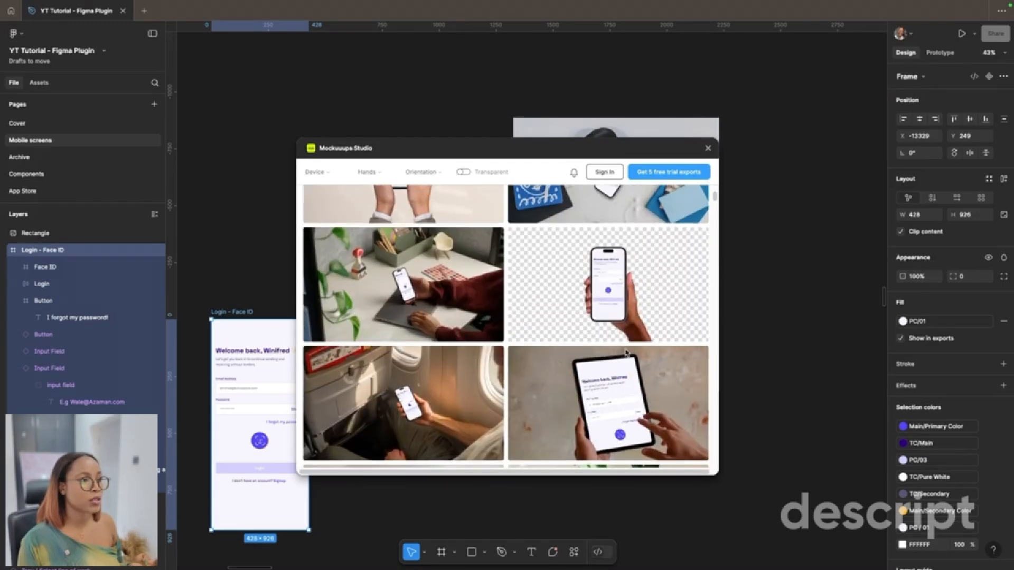
{"action": "scroll", "coordinate": [627, 353], "scroll_direction": "down", "scroll_amount": 3}
{"action": "left_click", "coordinate": [453, 350]}
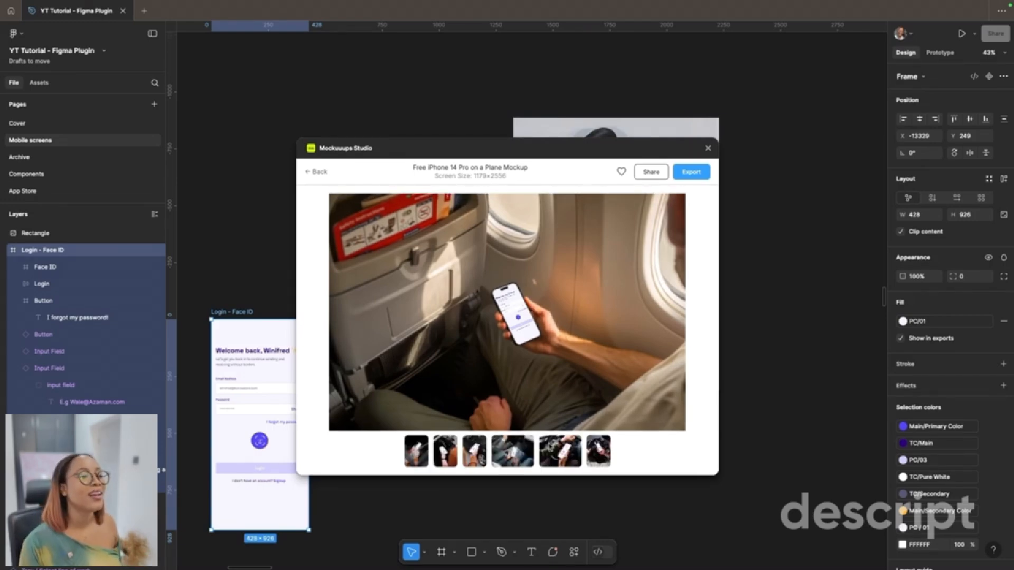
{"action": "left_click", "coordinate": [549, 449]}
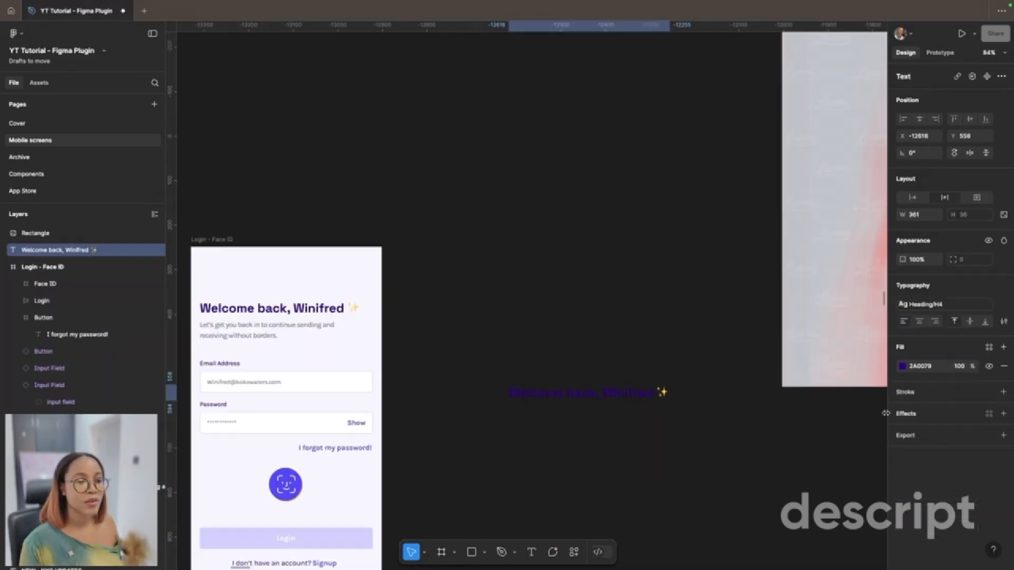
Step: Set the fill of the separate welcome heading beside the login frame to FFFFFF and deselect it
{"action": "left_click", "coordinate": [910, 368]}
{"action": "type", "text": "ffffff"}
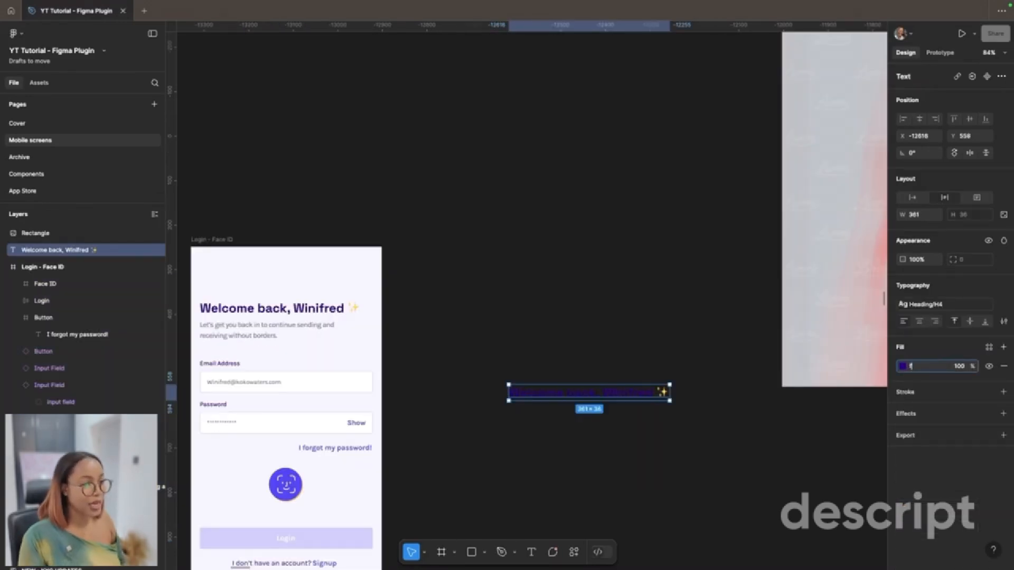
{"action": "key", "text": "Return"}
{"action": "scroll", "coordinate": [473, 318], "scroll_direction": "left", "scroll_amount": 1}
{"action": "left_click", "coordinate": [473, 319]}
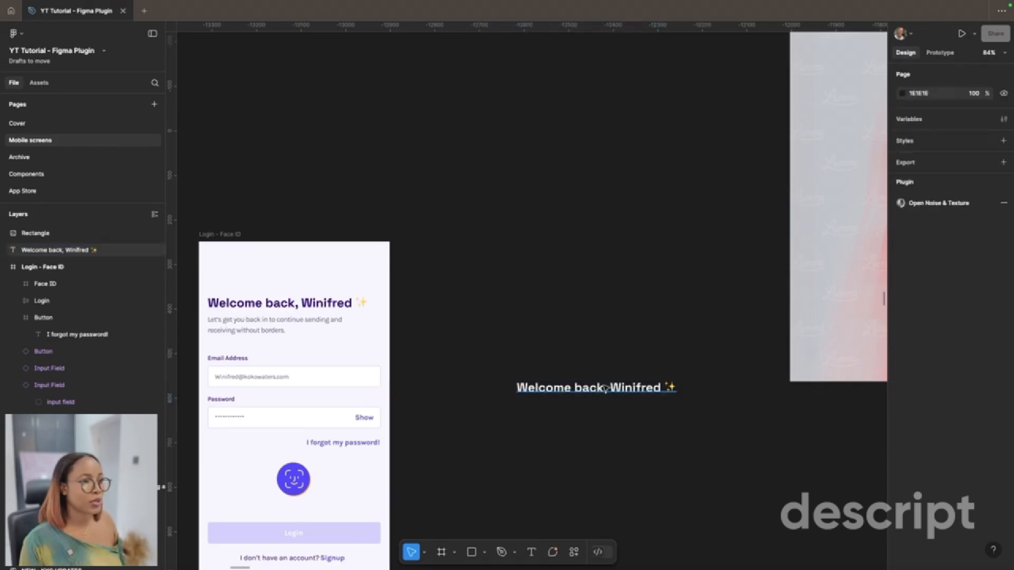
Step: Select the white welcome heading, search the plugins for "curve text" and launch the Curve Text plugin
{"action": "left_click", "coordinate": [605, 388]}
{"action": "left_click", "coordinate": [574, 552]}
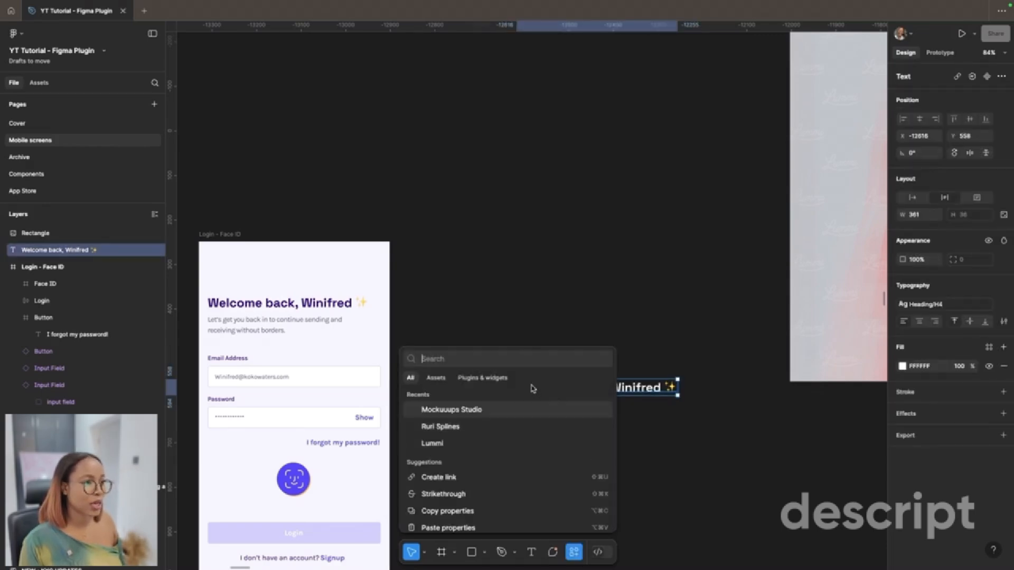
{"action": "left_click", "coordinate": [487, 378]}
{"action": "type", "text": "curv"}
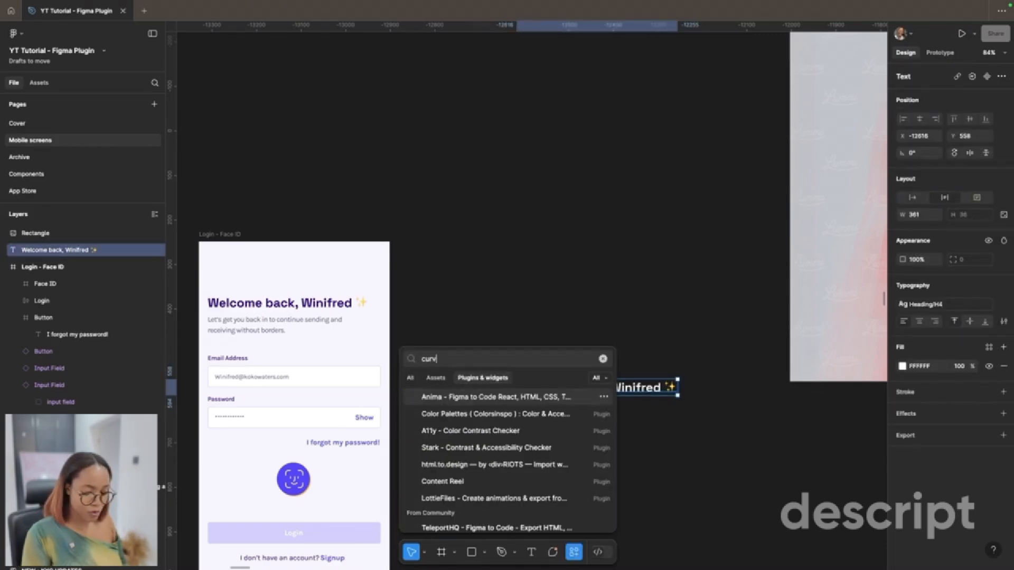
{"action": "type", "text": "e"}
{"action": "type", "text": "text"}
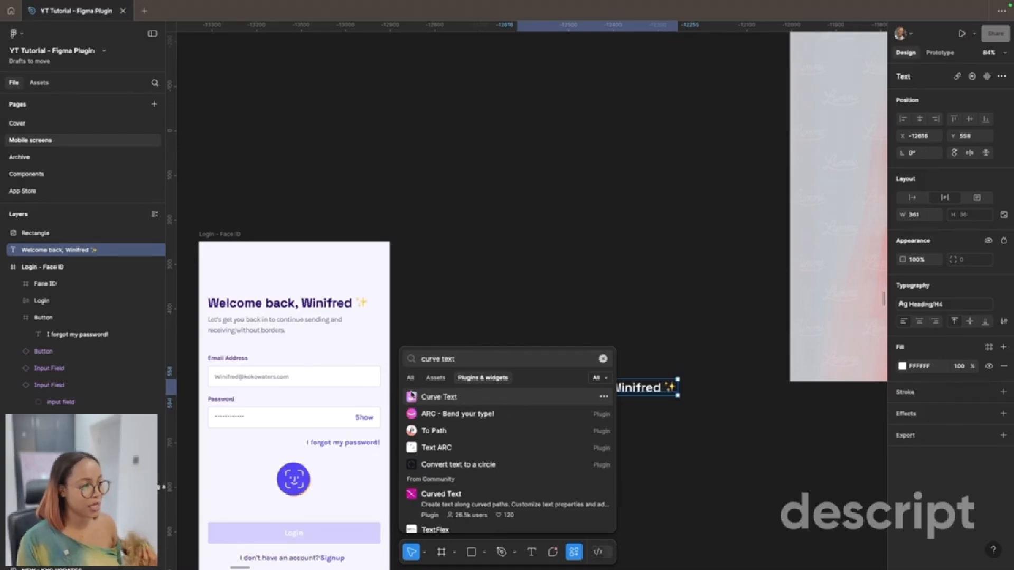
{"action": "left_click", "coordinate": [411, 396]}
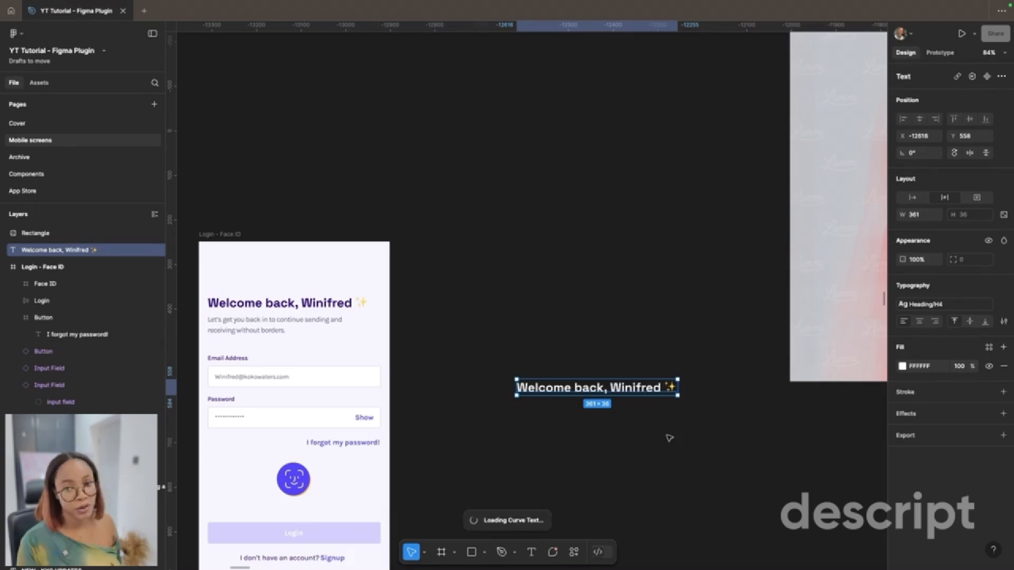
Step: Replace the sample phrase in Curve Text's input with the welcome heading's text
{"action": "double_click", "coordinate": [644, 387]}
{"action": "key", "text": "ctrl+c"}
{"action": "left_click", "coordinate": [561, 317]}
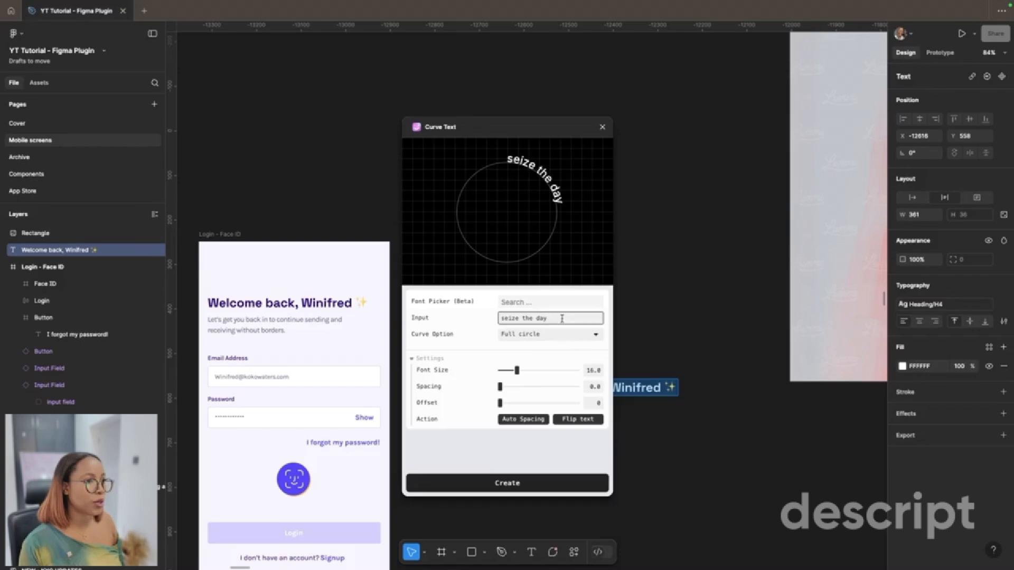
{"action": "key", "text": "ctrl+a"}
{"action": "key", "text": "ctrl+v"}
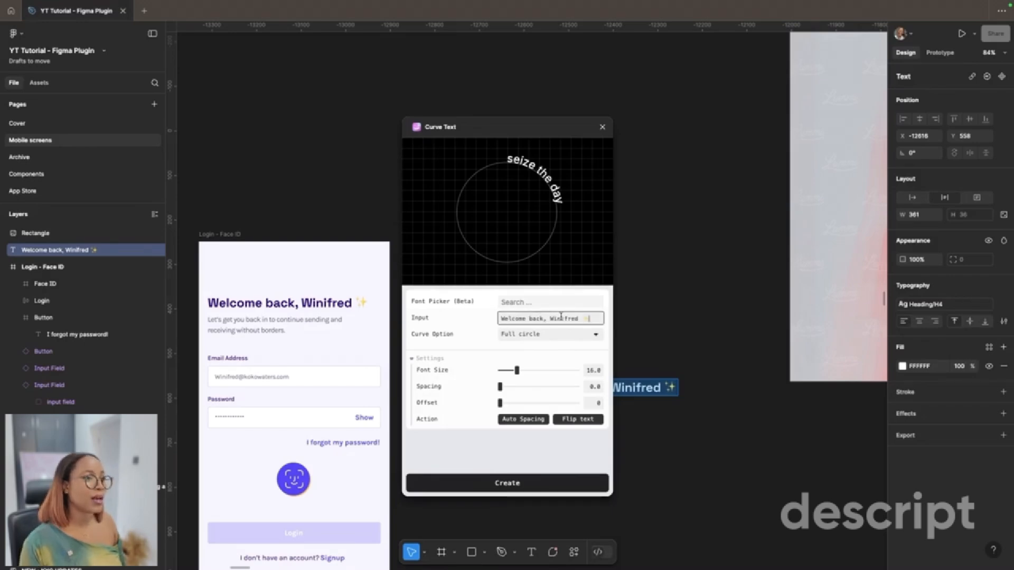
Step: Set the curve option to Half circle with font size 20 and offset 11, and create the curved text
{"action": "left_click", "coordinate": [561, 332]}
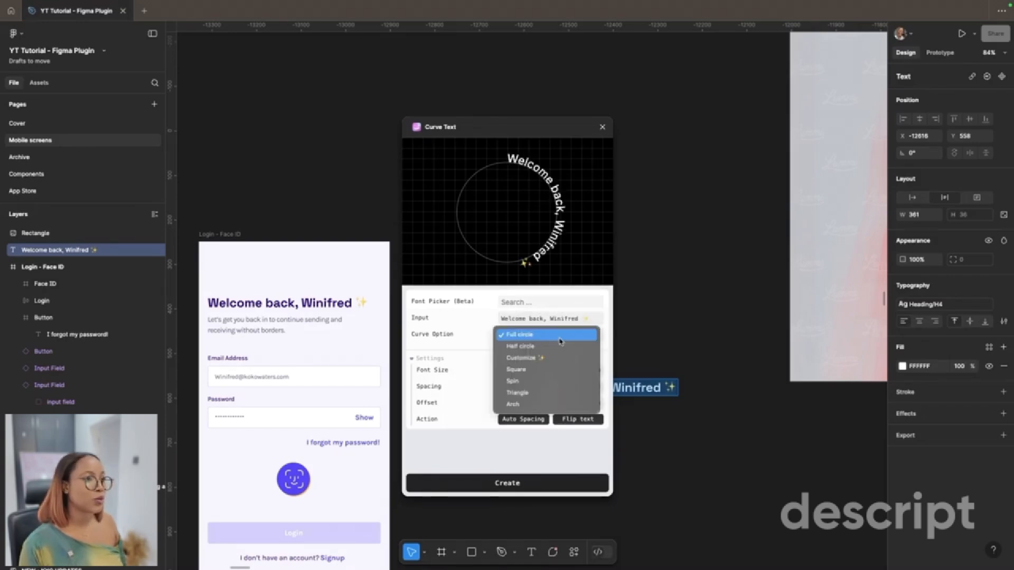
{"action": "left_click", "coordinate": [558, 350]}
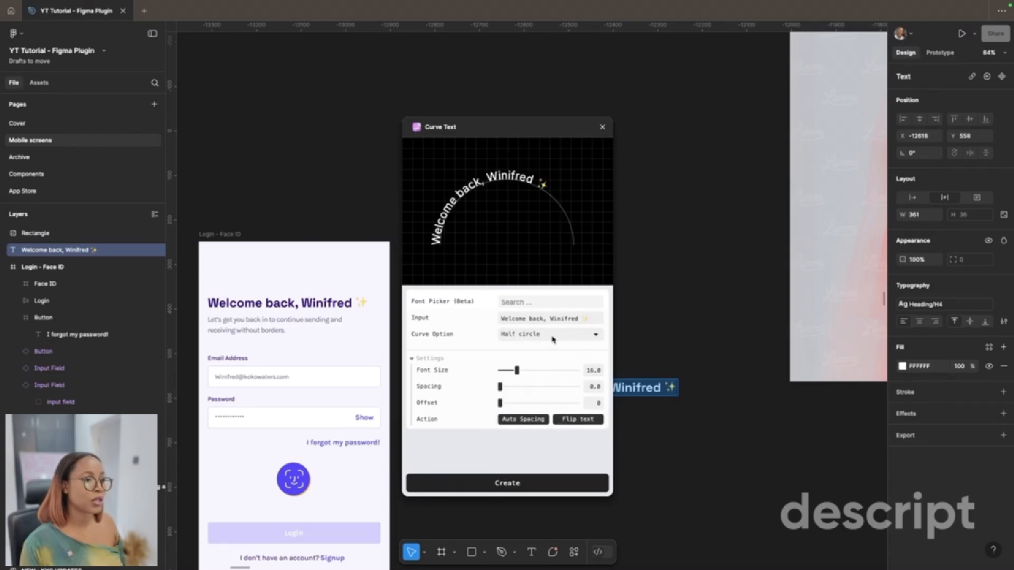
{"action": "left_click_drag", "start_coordinate": [516, 371], "coordinate": [508, 404]}
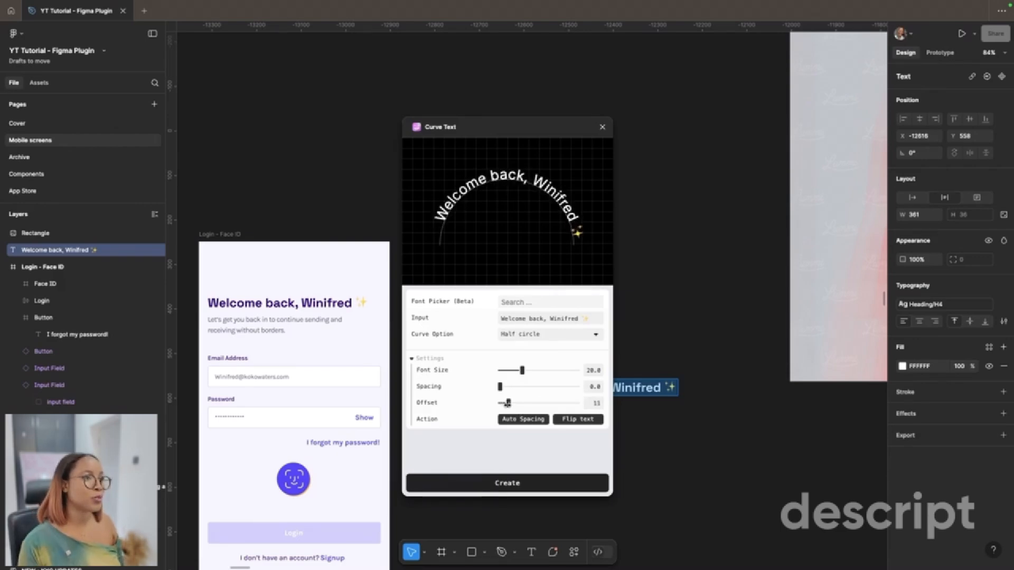
{"action": "left_click", "coordinate": [551, 481]}
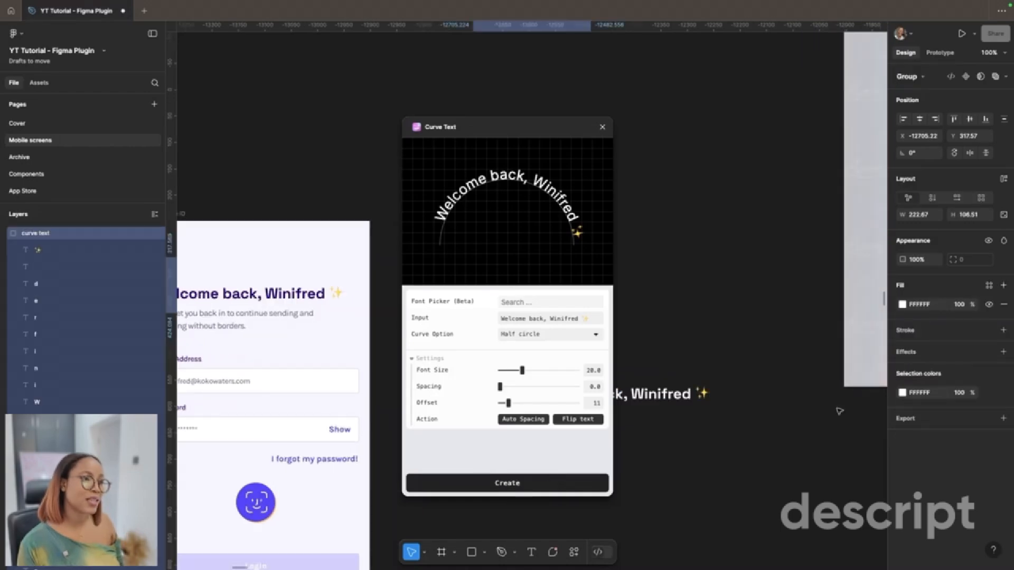
Step: Move the curved text group clear of the plugin window and examine its individual letter layers
{"action": "scroll", "coordinate": [717, 253], "scroll_direction": "up", "scroll_amount": 5}
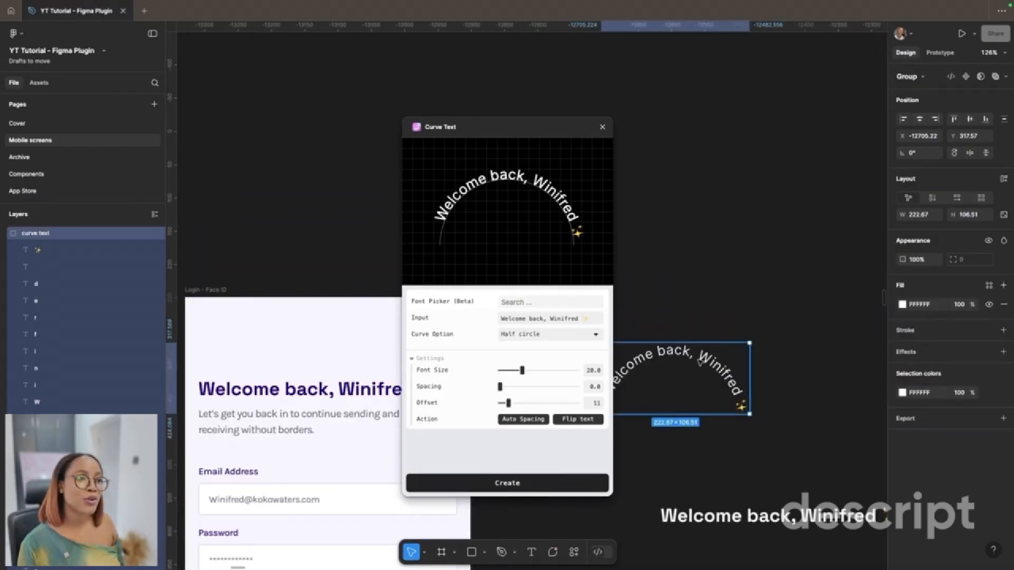
{"action": "left_click_drag", "start_coordinate": [699, 361], "coordinate": [818, 393]}
{"action": "scroll", "coordinate": [818, 393], "scroll_direction": "up", "scroll_amount": 5}
{"action": "double_click", "coordinate": [781, 416]}
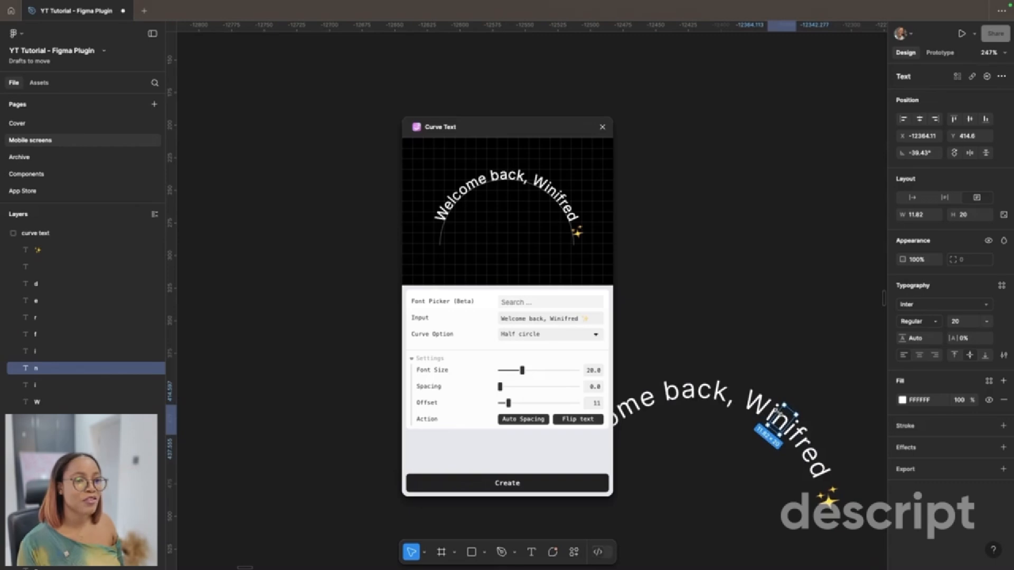
{"action": "left_click", "coordinate": [772, 411]}
{"action": "scroll", "coordinate": [768, 411], "scroll_direction": "down", "scroll_amount": 5}
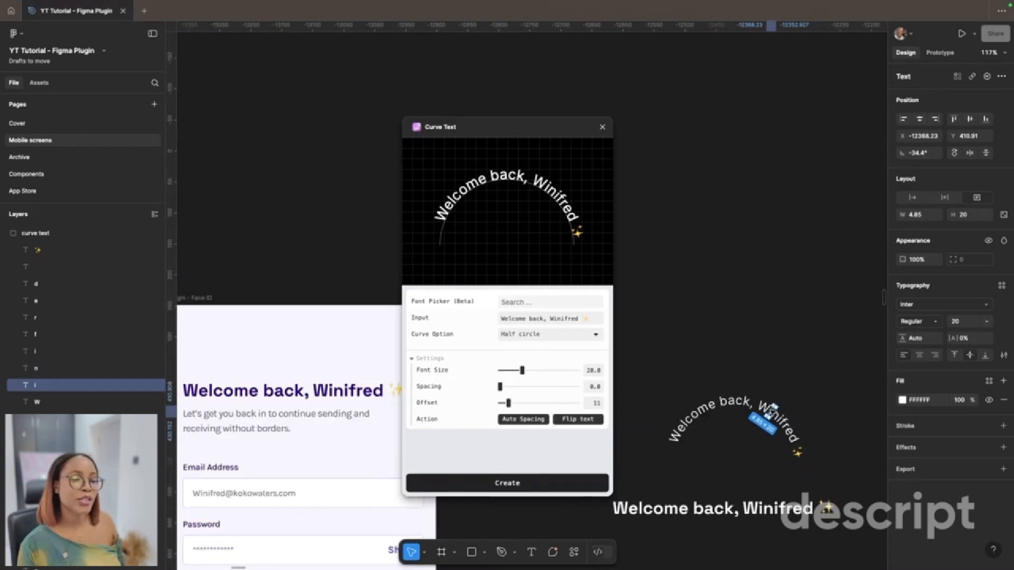
{"action": "left_click", "coordinate": [740, 461]}
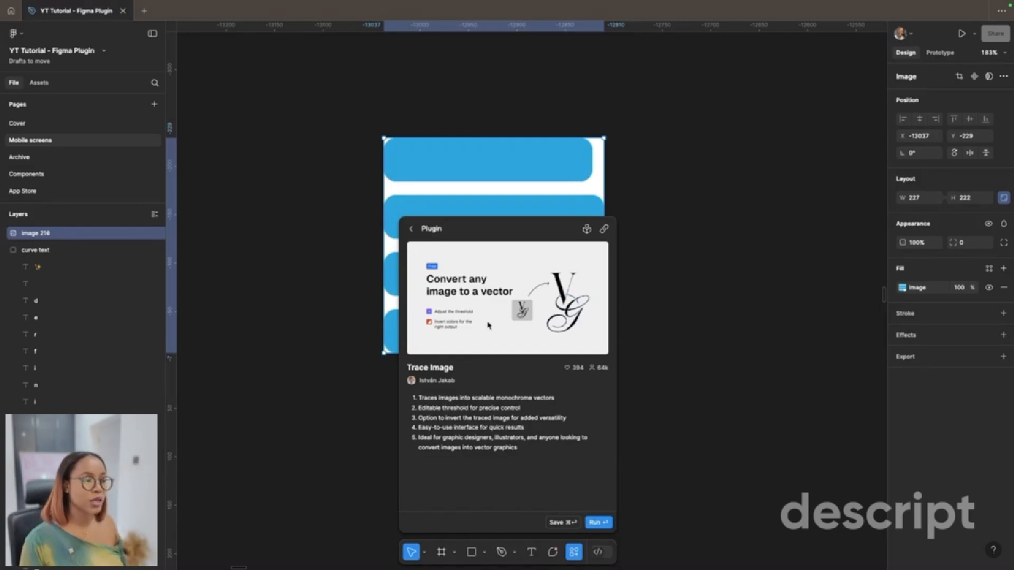
Step: Move the blue bars image aside, trace it into a vector with Trace Image and place the traced frame beside the original
{"action": "left_click_drag", "start_coordinate": [548, 172], "coordinate": [405, 167]}
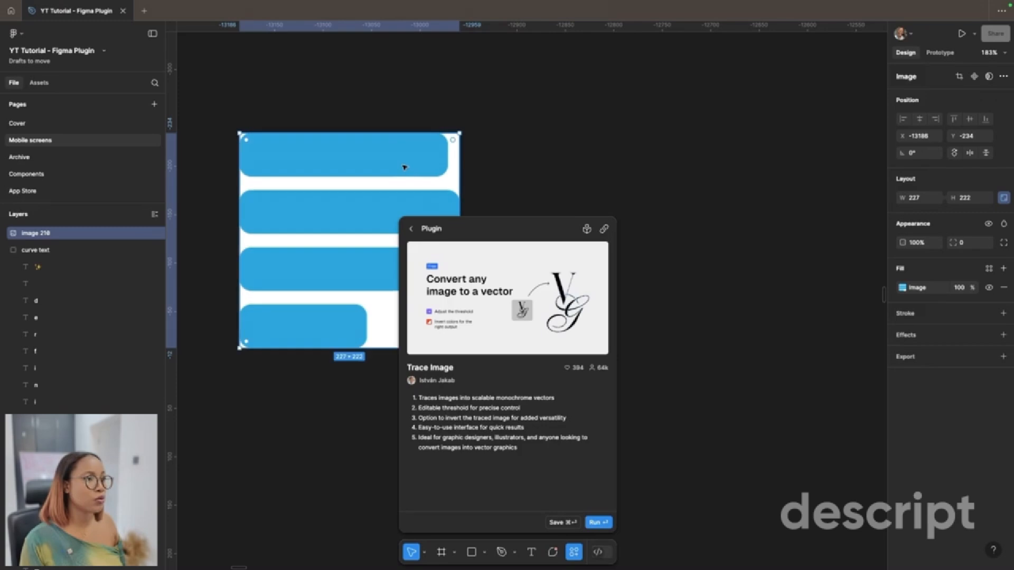
{"action": "left_click", "coordinate": [598, 522]}
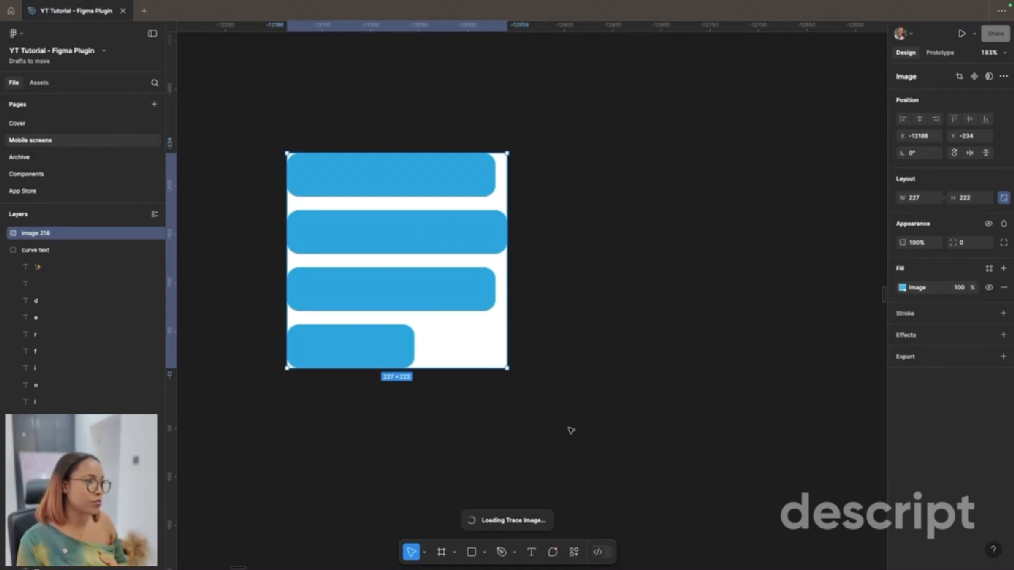
{"action": "left_click", "coordinate": [855, 401]}
{"action": "mouse_move", "coordinate": [702, 367]}
{"action": "left_mouse_down"}
{"action": "mouse_move", "coordinate": [795, 344]}
{"action": "mouse_move", "coordinate": [813, 283]}
{"action": "left_mouse_up"}
{"action": "scroll", "coordinate": [813, 283], "scroll_direction": "right", "scroll_amount": 1}
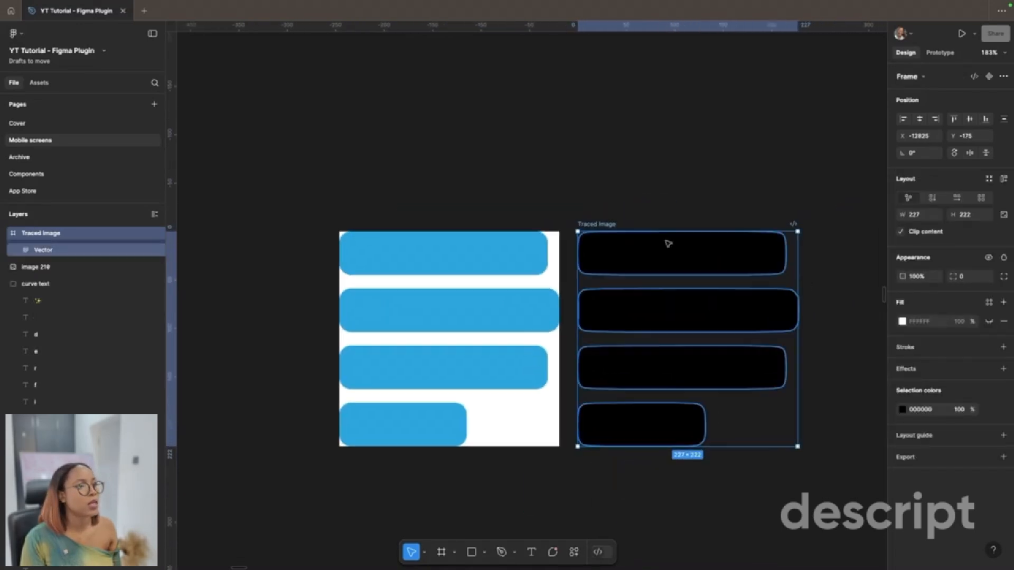
Step: Edit the traced vector's points, bending the first bar's lower edge up to about Y 27 and the second bar's upper edge down to about Y 74
{"action": "double_click", "coordinate": [668, 244]}
{"action": "double_click", "coordinate": [683, 251]}
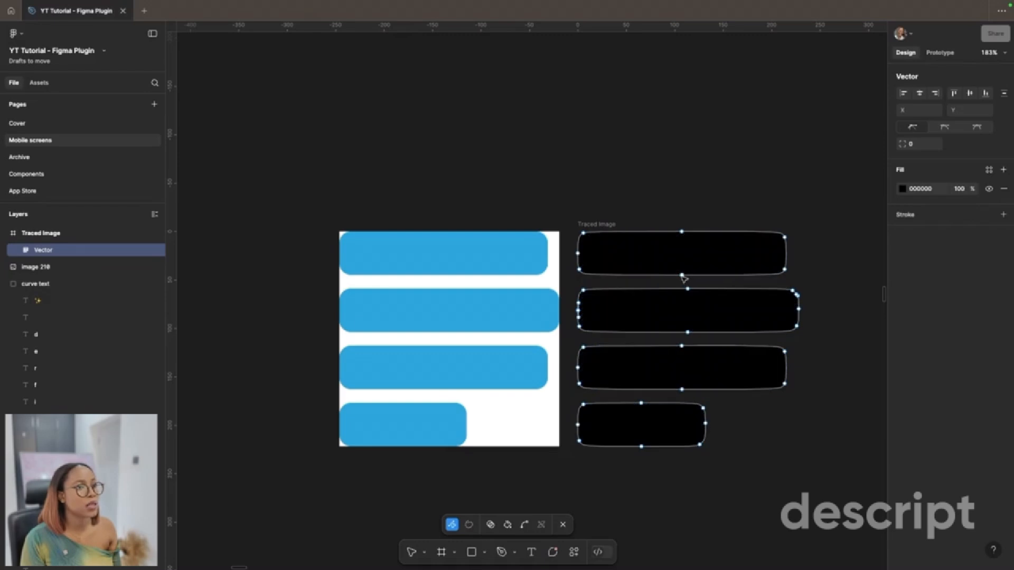
{"action": "left_click_drag", "start_coordinate": [682, 275], "coordinate": [682, 260]}
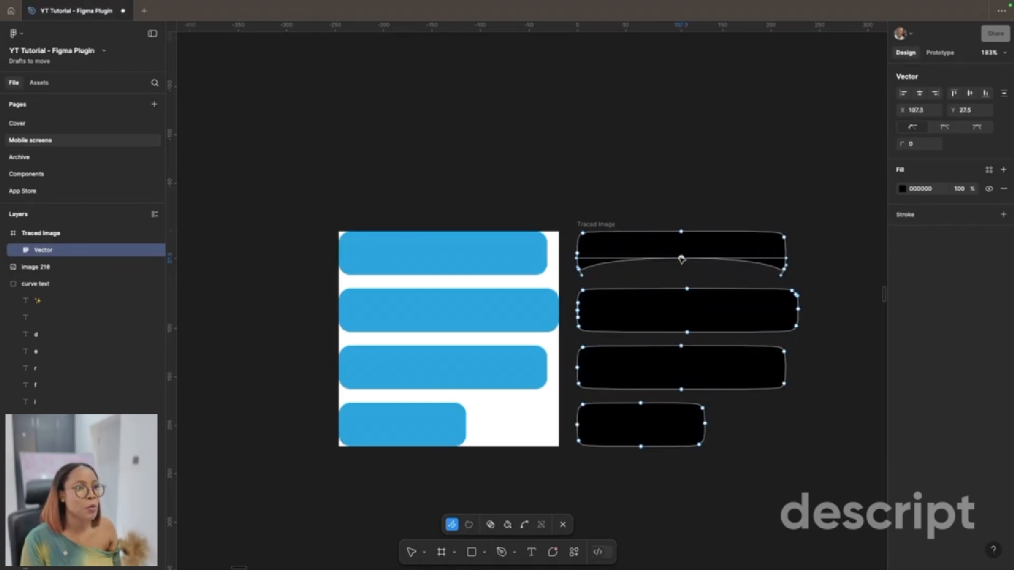
{"action": "scroll", "coordinate": [682, 260], "scroll_direction": "up", "scroll_amount": 5}
{"action": "scroll", "coordinate": [682, 260], "scroll_direction": "up", "scroll_amount": 1}
{"action": "left_click_drag", "start_coordinate": [653, 324], "coordinate": [653, 352]}
Step: Shift all of the traced vector's points downward and bend the third bar's upper edge down to about Y 147
{"action": "key", "text": "ctrl+a"}
{"action": "scroll", "coordinate": [656, 350], "scroll_direction": "down", "scroll_amount": 2}
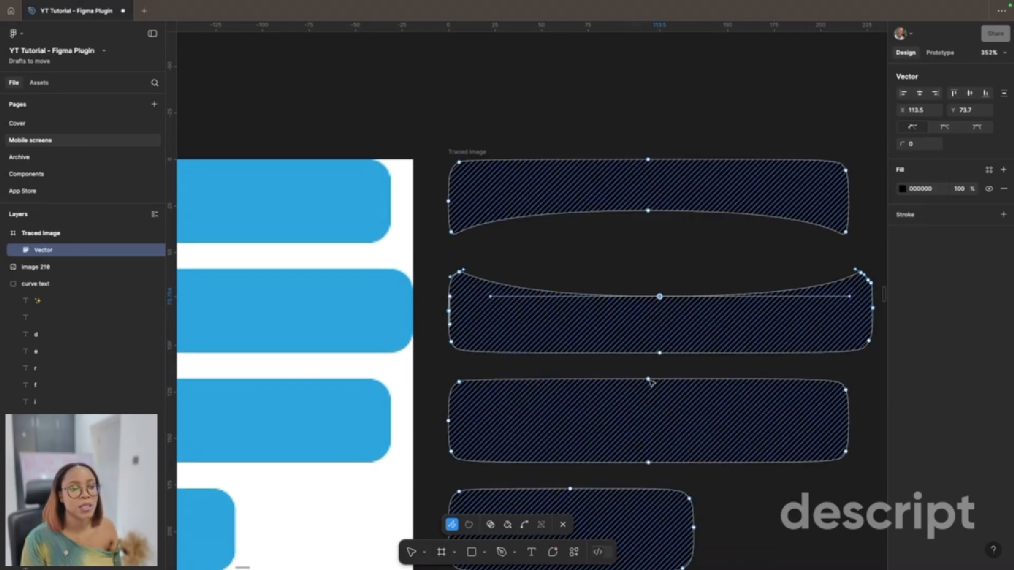
{"action": "key", "text": "shift+Down"}
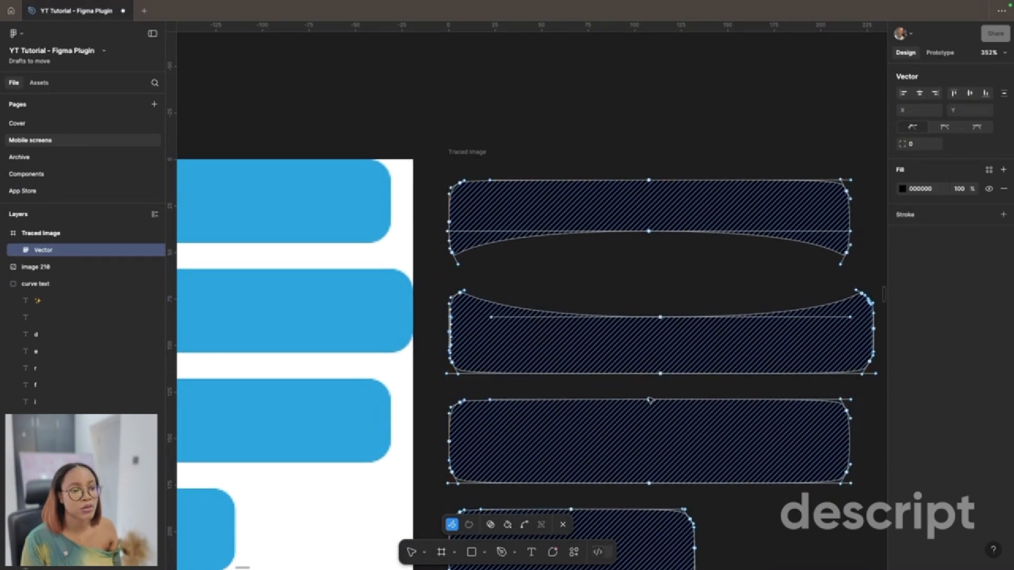
{"action": "left_click_drag", "start_coordinate": [649, 400], "coordinate": [656, 433]}
{"action": "scroll", "coordinate": [656, 432], "scroll_direction": "down", "scroll_amount": 3}
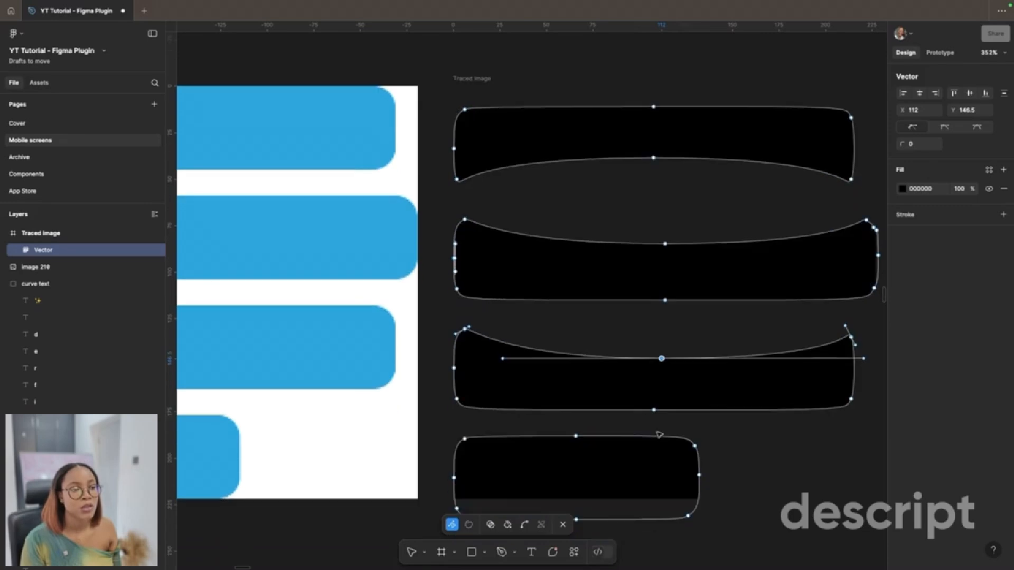
Step: Bend the fourth traced bar's upper edge down to about Y 207 and place the vector, filled white, above the curved text
{"action": "left_click_drag", "start_coordinate": [576, 436], "coordinate": [577, 470]}
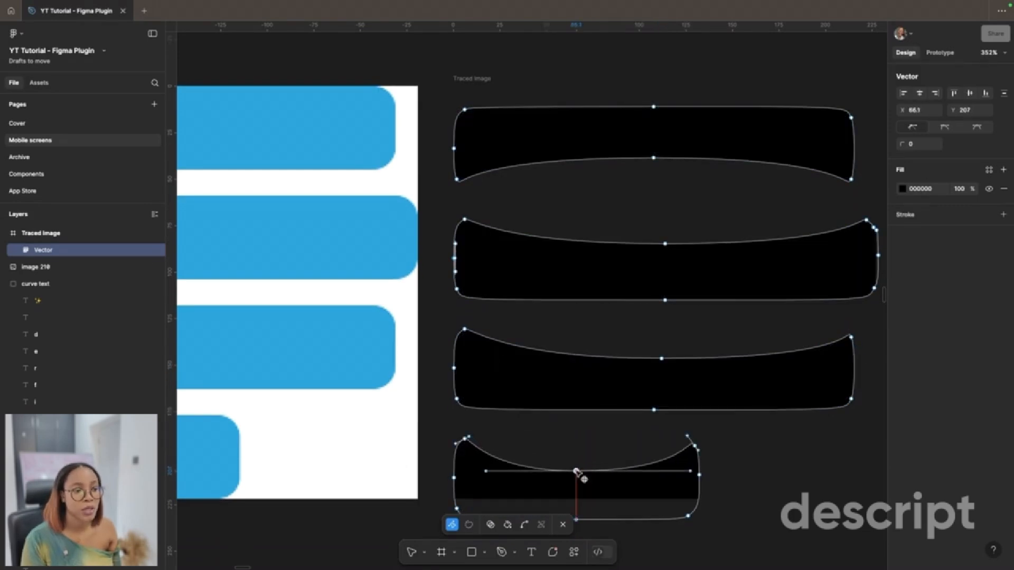
{"action": "scroll", "coordinate": [576, 471], "scroll_direction": "down", "scroll_amount": 3}
{"action": "scroll", "coordinate": [686, 491], "scroll_direction": "down", "scroll_amount": 2}
{"action": "key", "text": "Escape"}
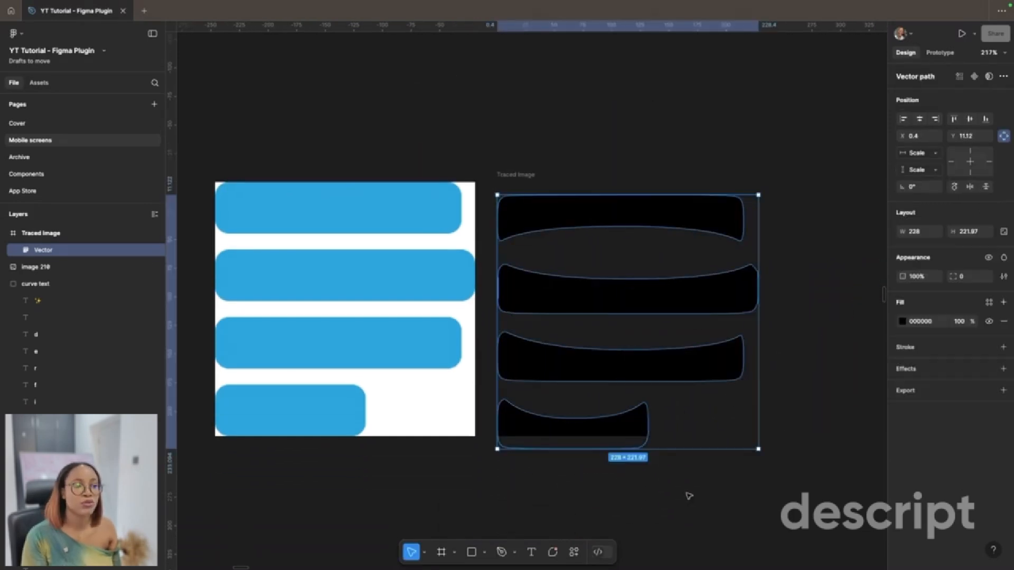
{"action": "left_click", "coordinate": [688, 493]}
{"action": "scroll", "coordinate": [688, 493], "scroll_direction": "down", "scroll_amount": 2}
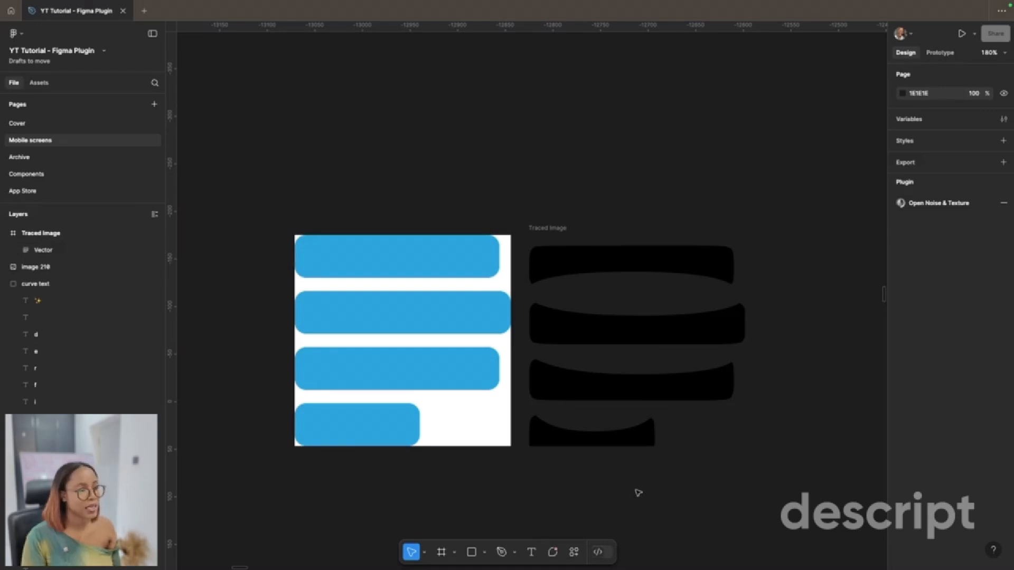
{"action": "left_click", "coordinate": [562, 228]}
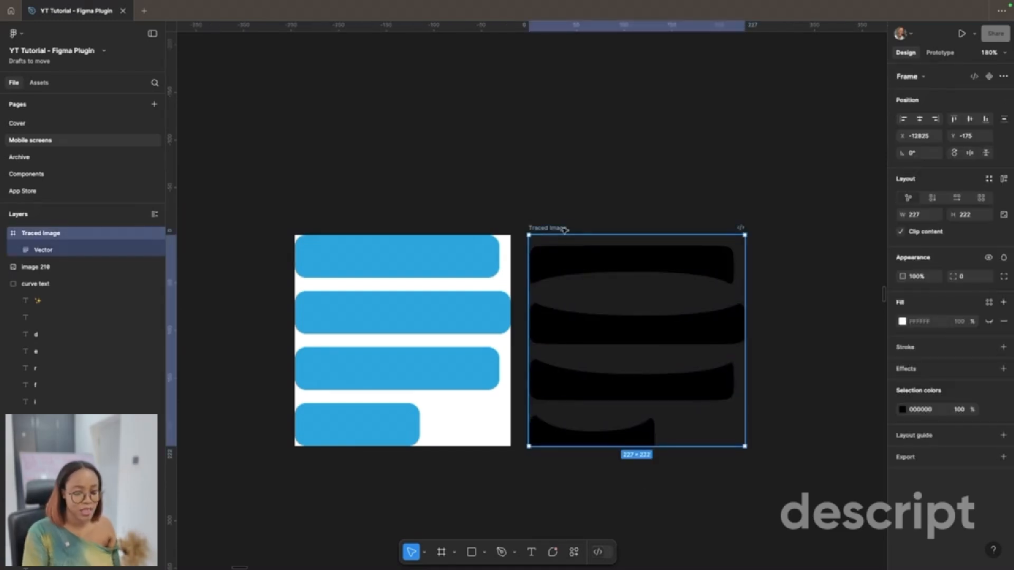
{"action": "key", "text": "Delete"}
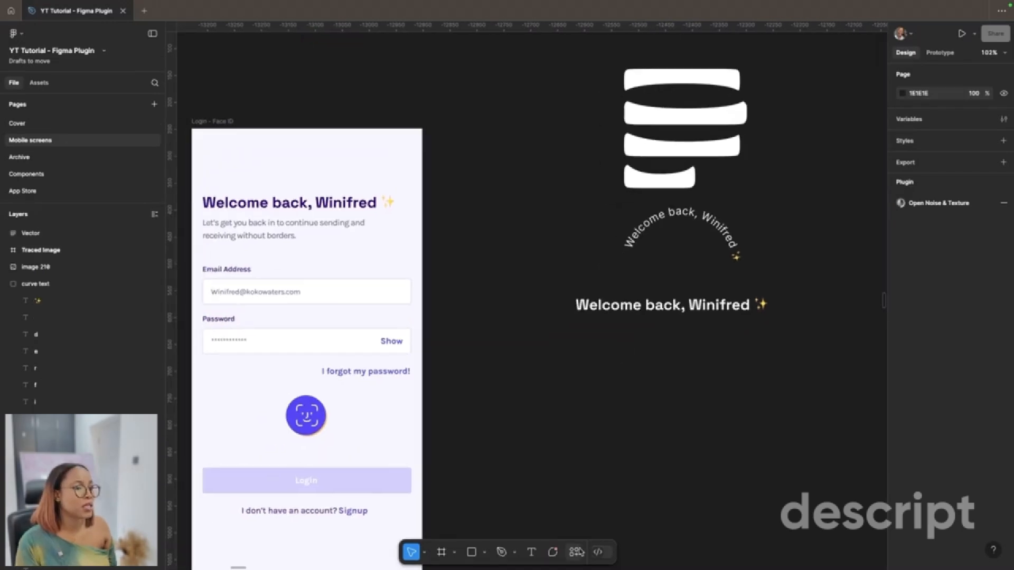
Step: Run the Progressive Blur plugin on the orange coat image frame and review its migration option before returning to blur creation
{"action": "left_click", "coordinate": [577, 552]}
{"action": "type", "text": "progres"}
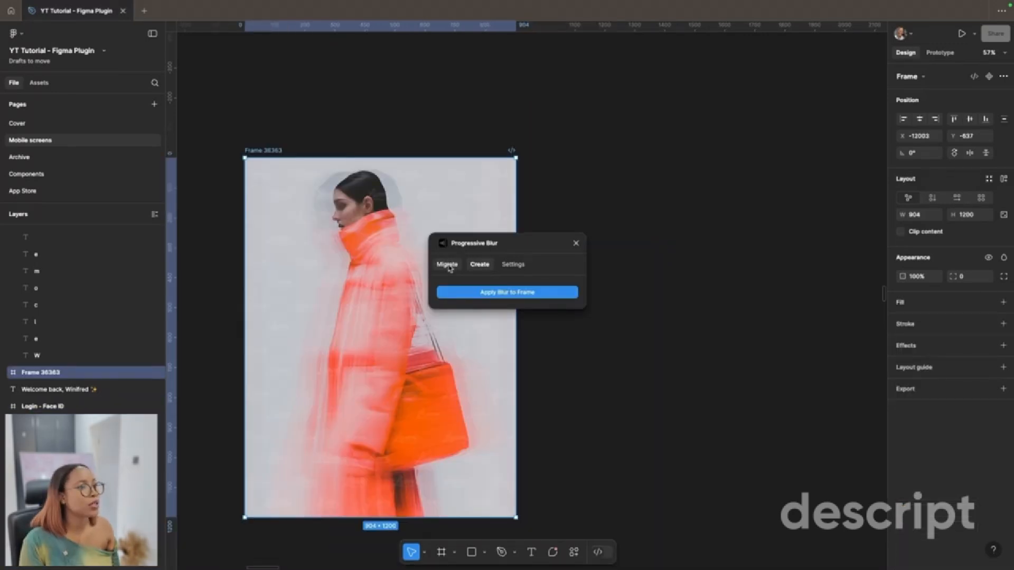
{"action": "left_click", "coordinate": [447, 264]}
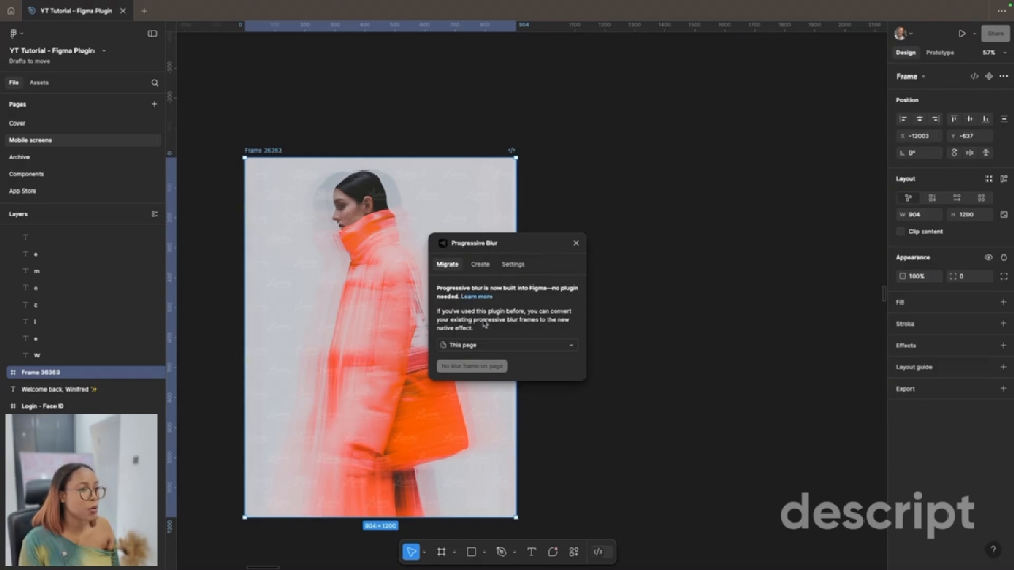
{"action": "left_click", "coordinate": [480, 264]}
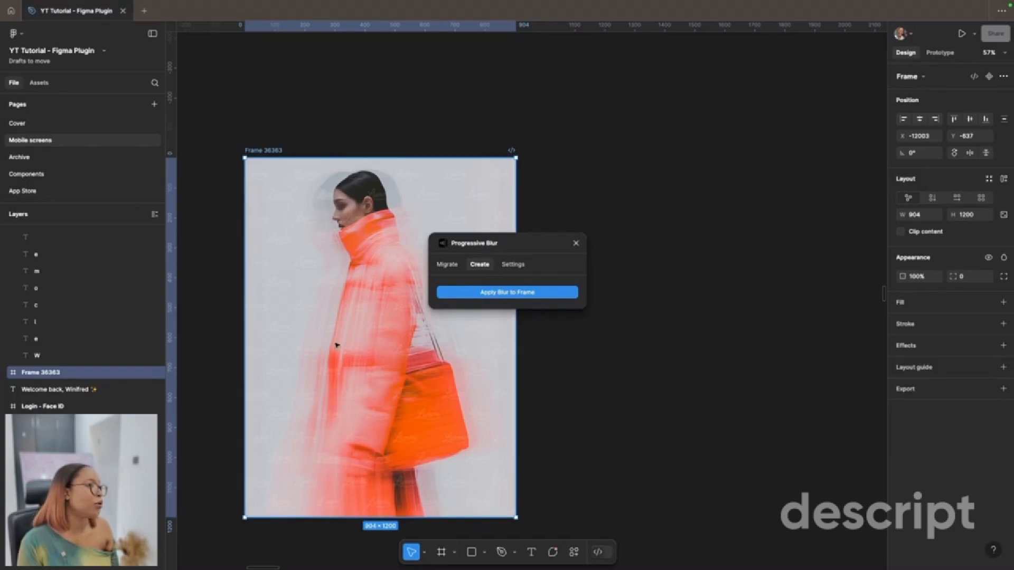
Step: Duplicate the coat image frame beside the original, apply progressive blur to the copy and inspect its lower part
{"action": "key", "text": "ctrl+d"}
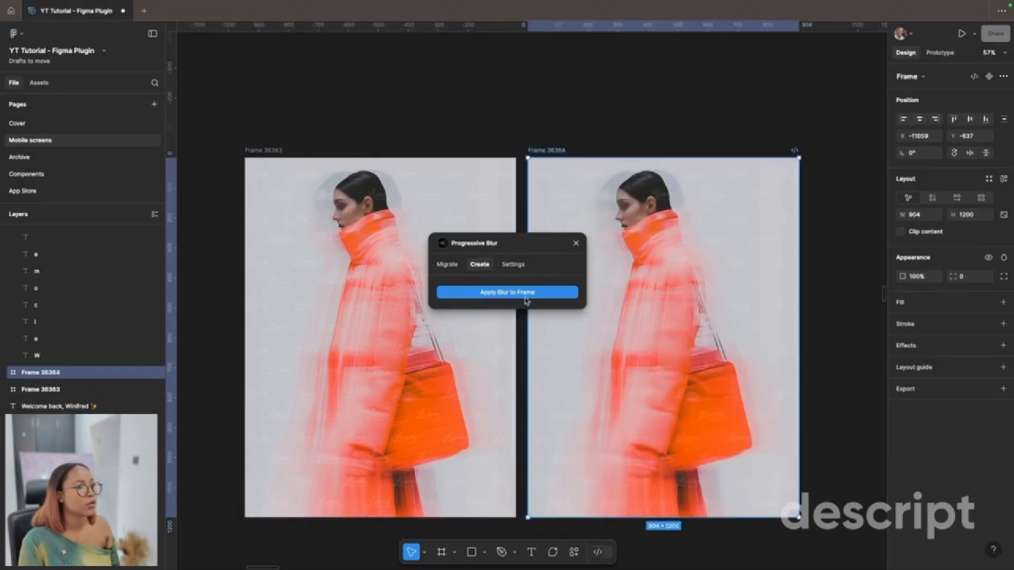
{"action": "left_click", "coordinate": [519, 293]}
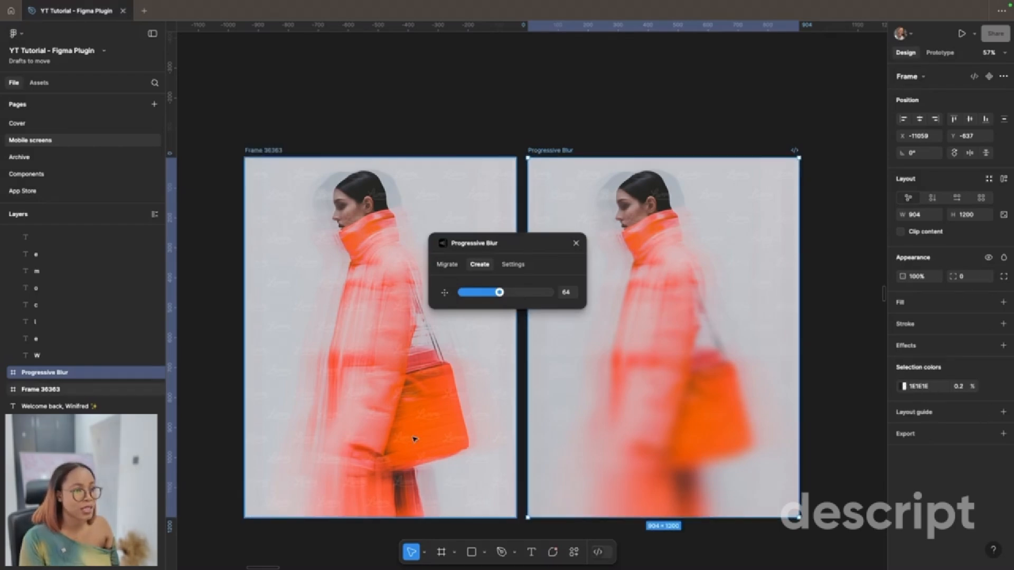
{"action": "scroll", "coordinate": [628, 428], "scroll_direction": "up", "scroll_amount": 5}
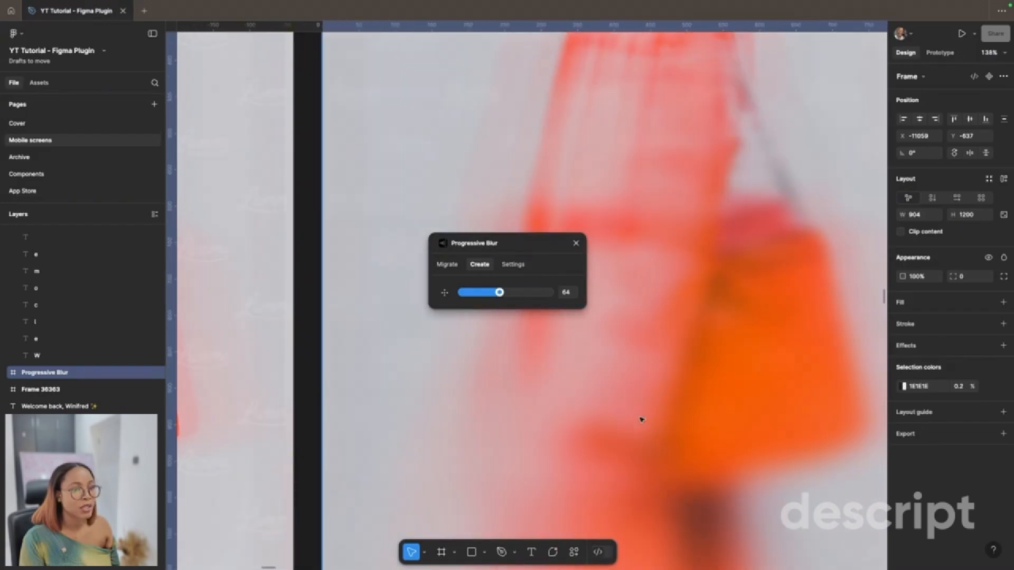
{"action": "scroll", "coordinate": [642, 420], "scroll_direction": "left", "scroll_amount": 8}
{"action": "scroll", "coordinate": [613, 433], "scroll_direction": "down", "scroll_amount": 6}
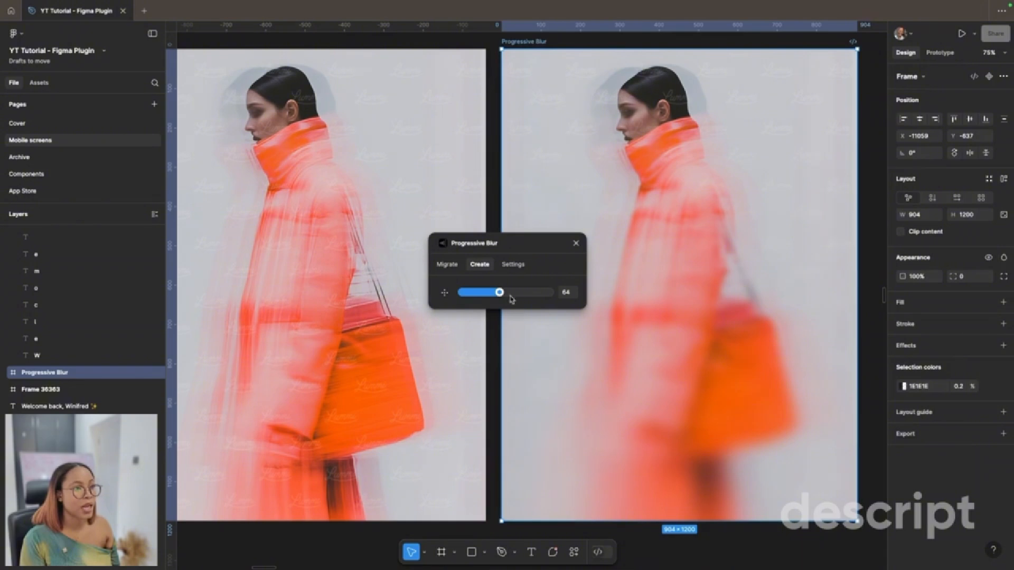
Step: Try stronger and weaker progressive blur on the copy, then set its strength to 146
{"action": "left_click_drag", "start_coordinate": [500, 293], "coordinate": [562, 294]}
{"action": "scroll", "coordinate": [680, 421], "scroll_direction": "right", "scroll_amount": 2}
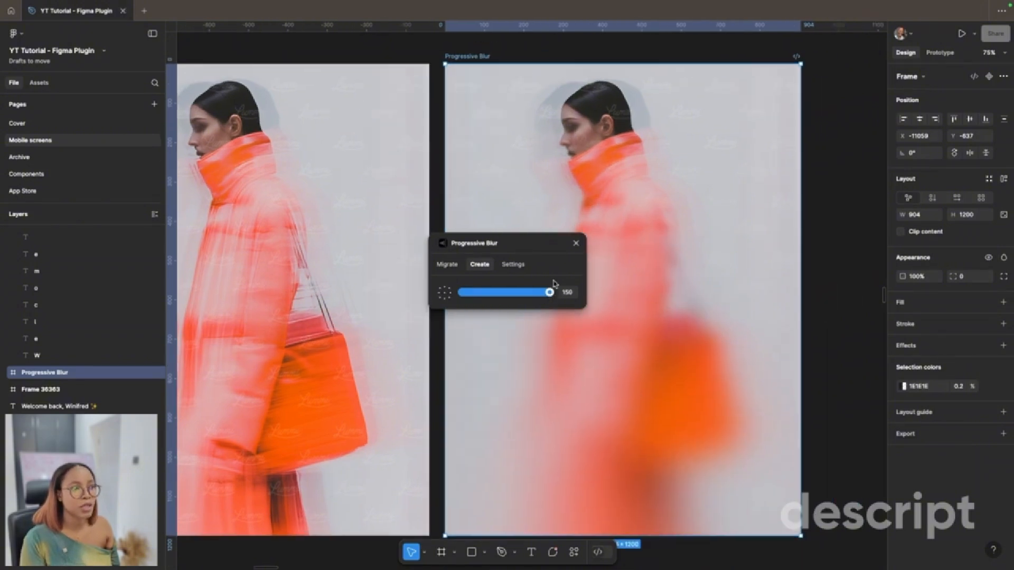
{"action": "left_click_drag", "start_coordinate": [556, 296], "coordinate": [468, 295]}
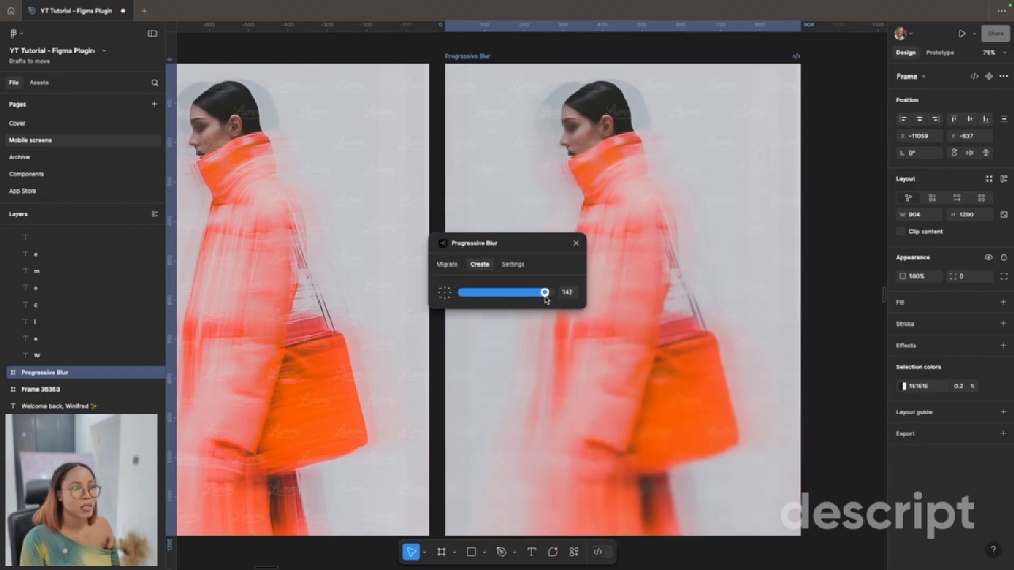
{"action": "left_click_drag", "start_coordinate": [545, 297], "coordinate": [547, 297]}
Step: Move the Progressive Blur window clear of the blurred copy, view its default opacity setting and close the plugin
{"action": "left_click_drag", "start_coordinate": [536, 244], "coordinate": [419, 189]}
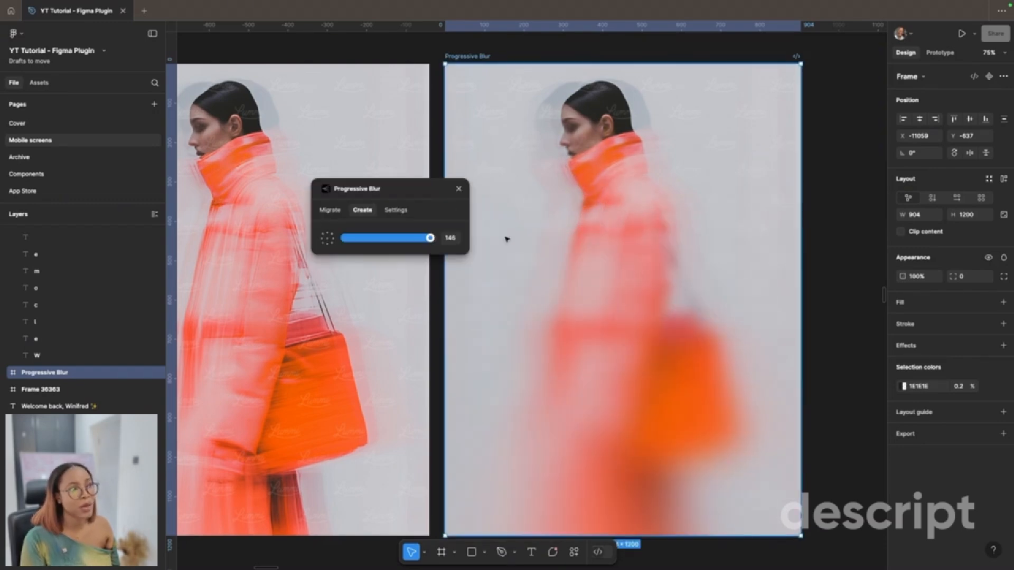
{"action": "left_click", "coordinate": [397, 213]}
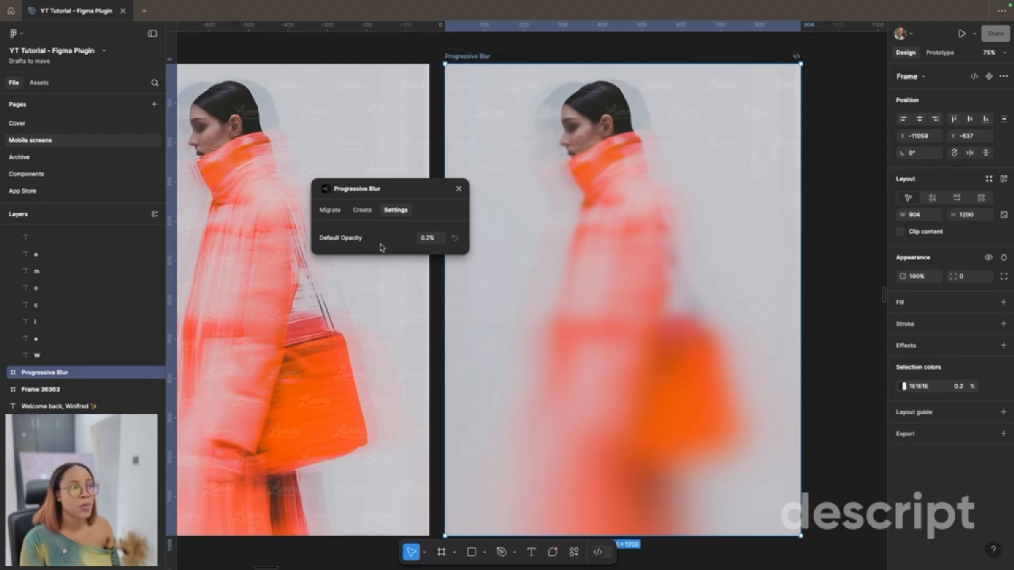
{"action": "left_click", "coordinate": [458, 189]}
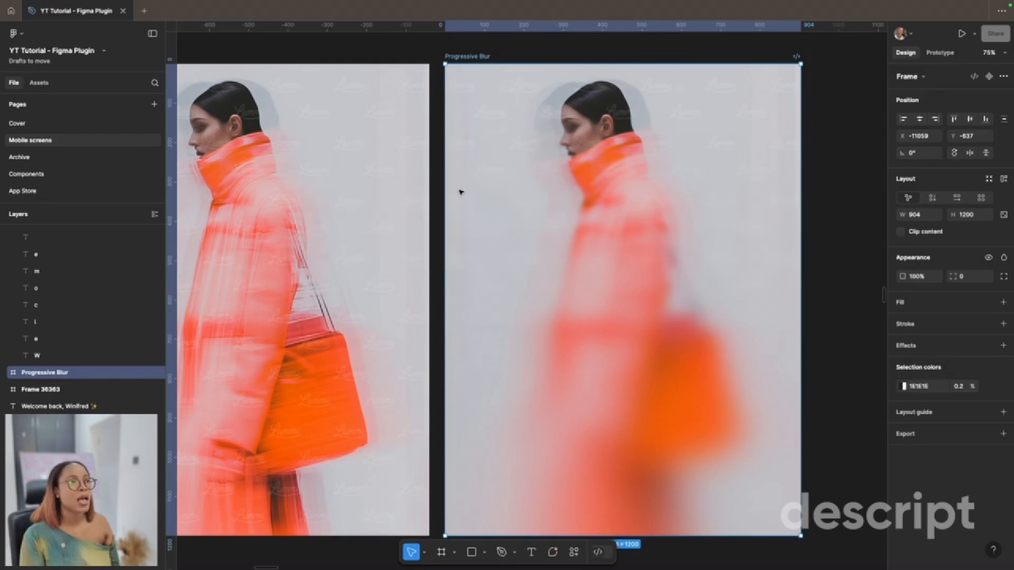
Step: Examine the blurred frame's blur group and background blur rectangle, and compare the frame with the original image
{"action": "left_click", "coordinate": [584, 325]}
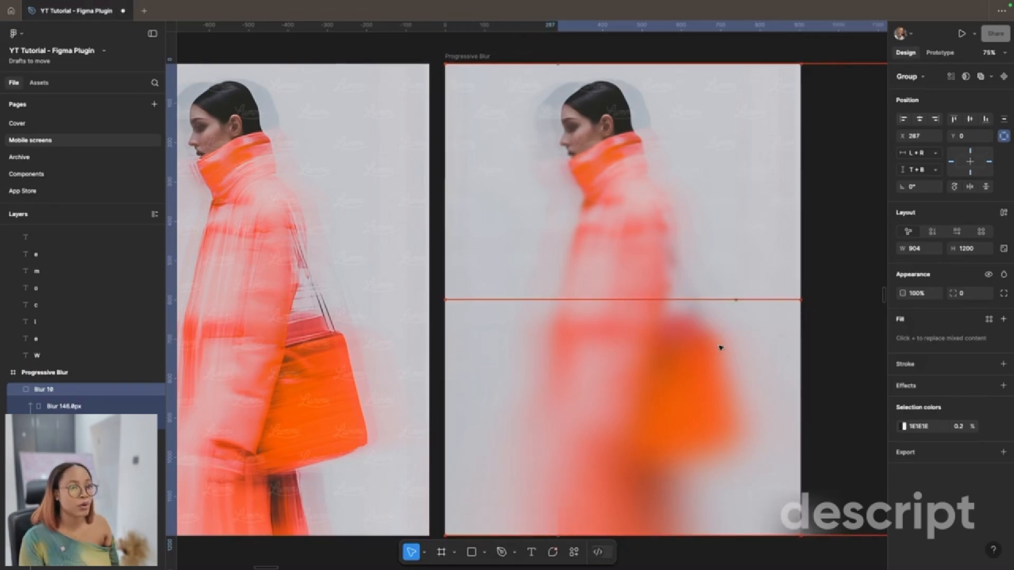
{"action": "scroll", "coordinate": [739, 362], "scroll_direction": "down", "scroll_amount": 2}
{"action": "scroll", "coordinate": [489, 378], "scroll_direction": "up", "scroll_amount": 2}
{"action": "left_click", "coordinate": [526, 402]}
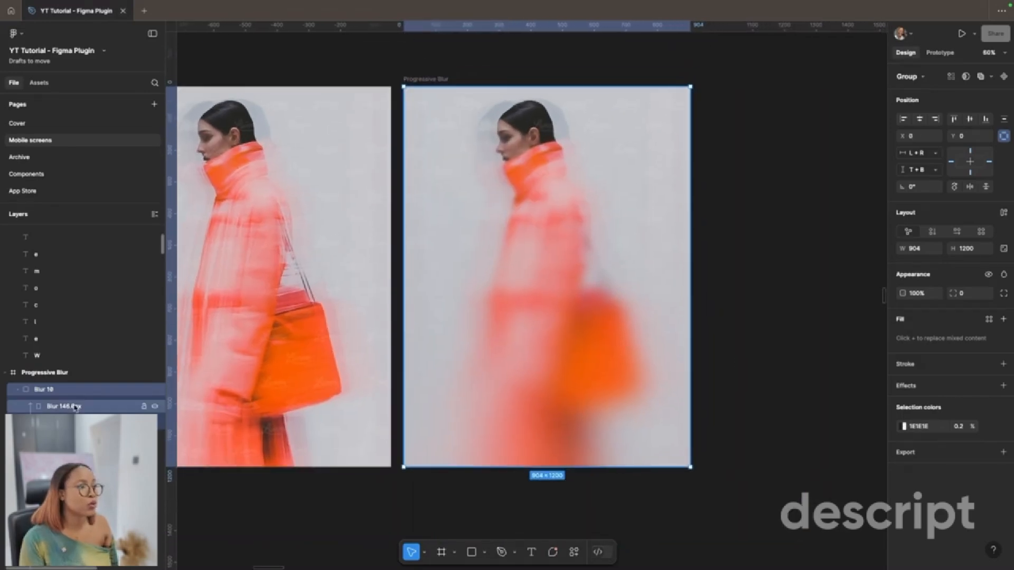
{"action": "left_click", "coordinate": [496, 508]}
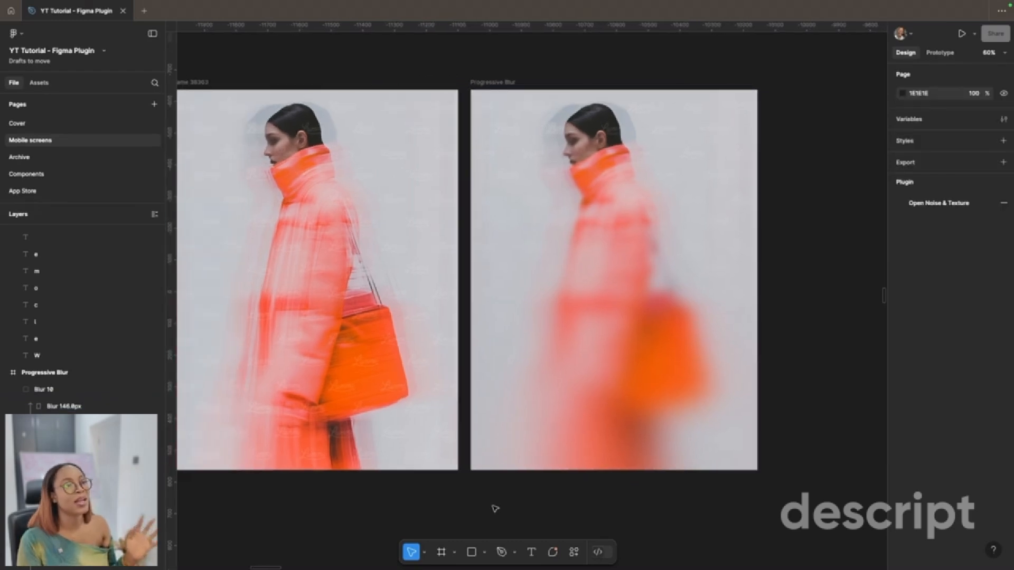
{"action": "scroll", "coordinate": [495, 508], "scroll_direction": "down", "scroll_amount": 3}
{"action": "left_click", "coordinate": [610, 440]}
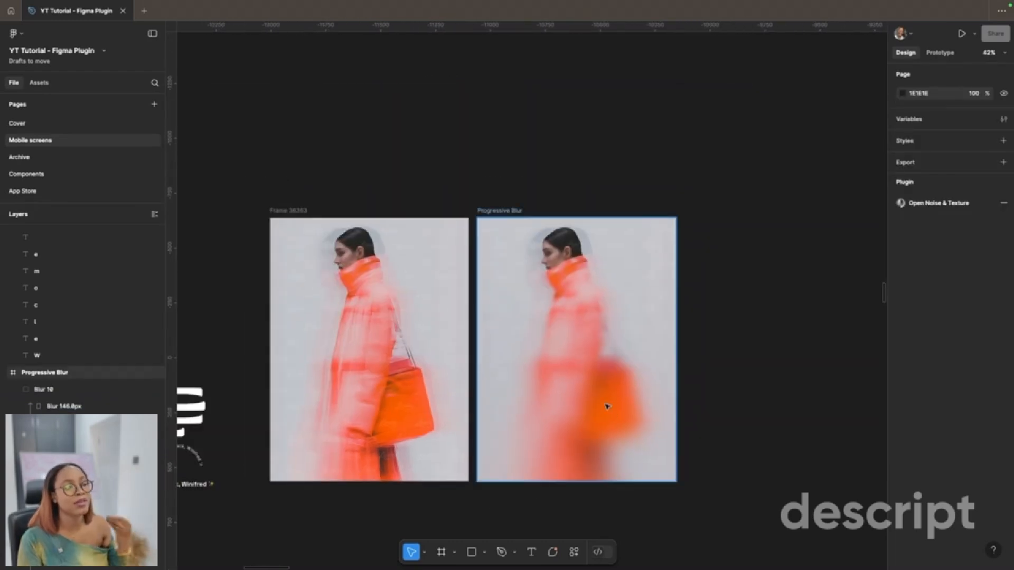
{"action": "left_click", "coordinate": [570, 510]}
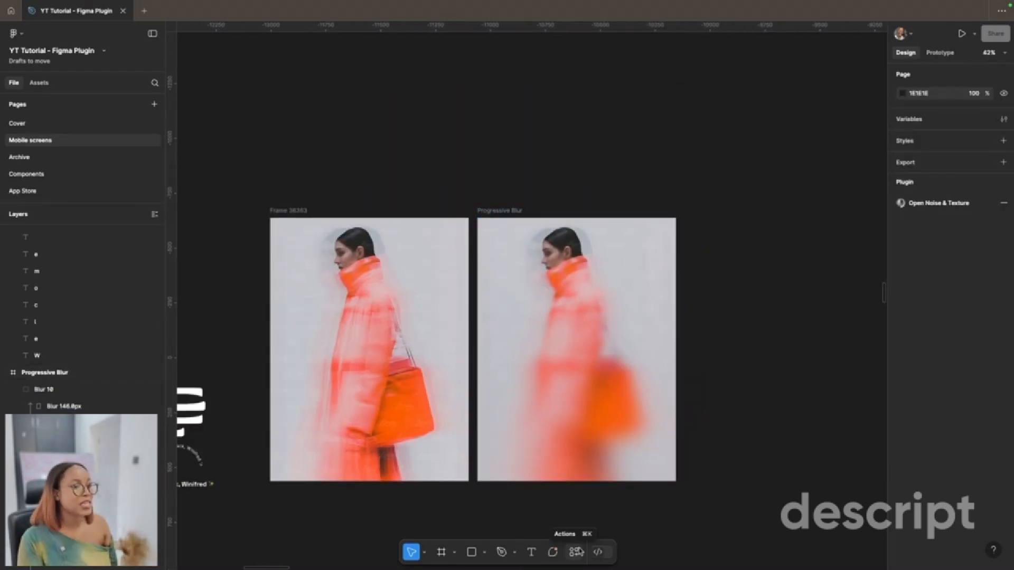
Step: Search the plugins for "displace" and run the Displace plugin for pattern glass, noise and glitch effects
{"action": "left_click", "coordinate": [574, 552]}
{"action": "left_click", "coordinate": [493, 378]}
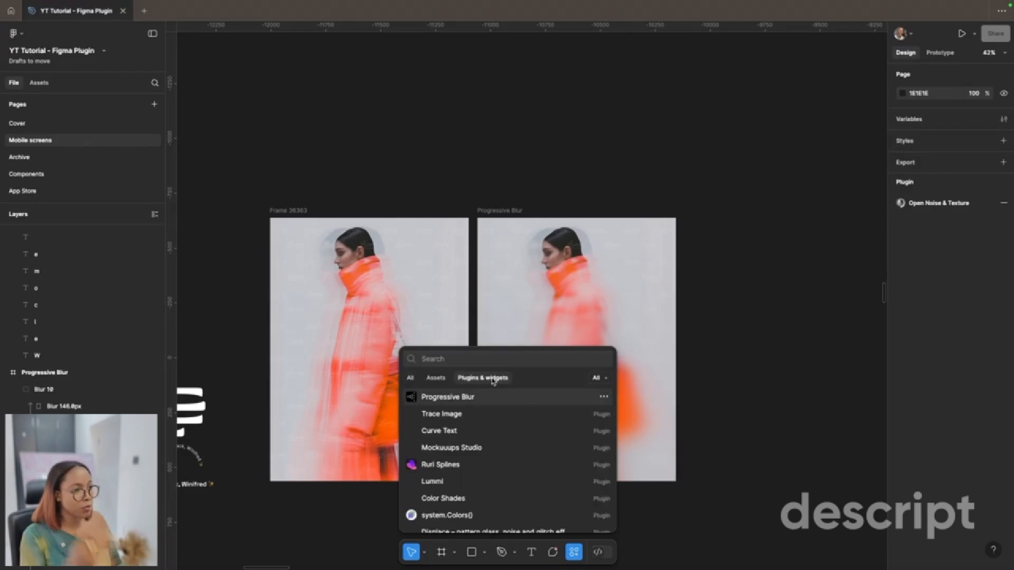
{"action": "type", "text": "dis"}
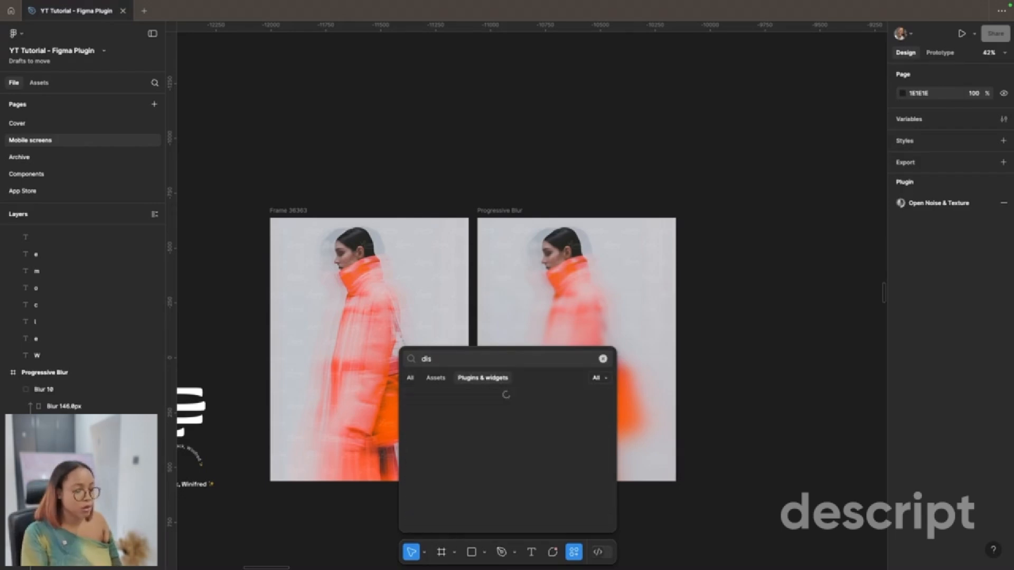
{"action": "type", "text": "pl"}
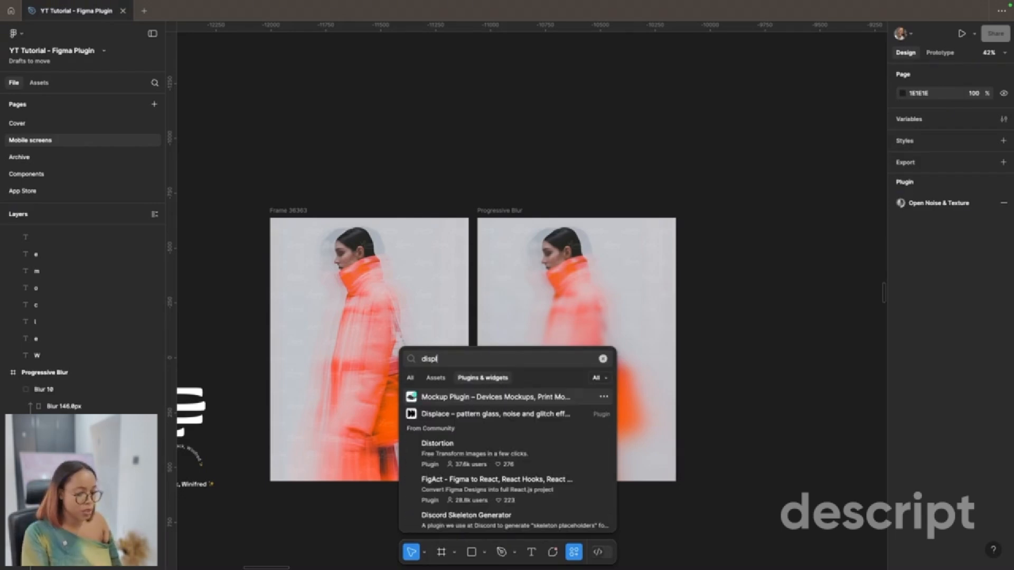
{"action": "type", "text": "ace"}
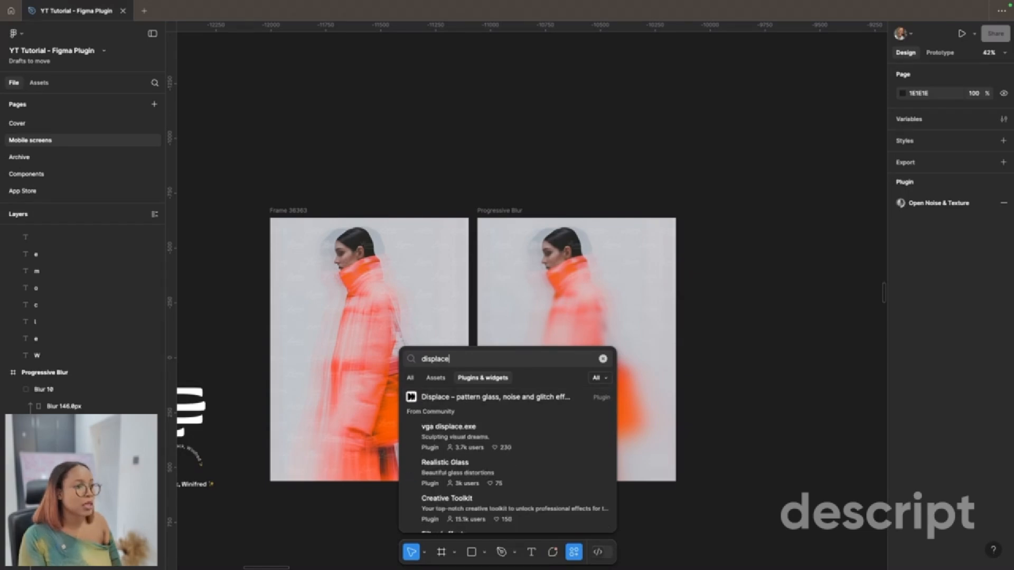
{"action": "left_click", "coordinate": [549, 404]}
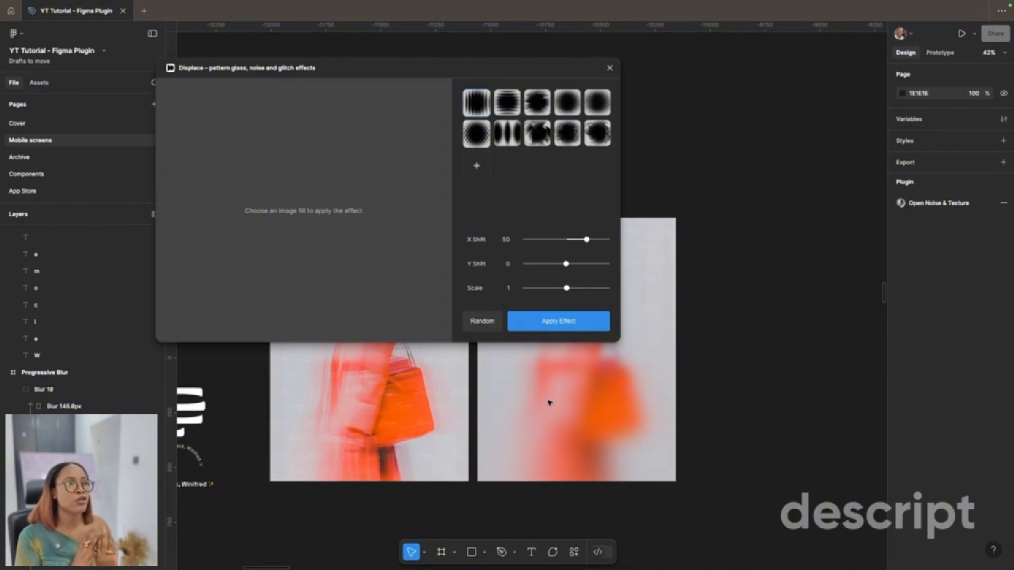
Step: Preview a horizontal-band displacement on the original coat image with X Shift 14 and Y Shift -14
{"action": "scroll", "coordinate": [549, 403], "scroll_direction": "right", "scroll_amount": 20}
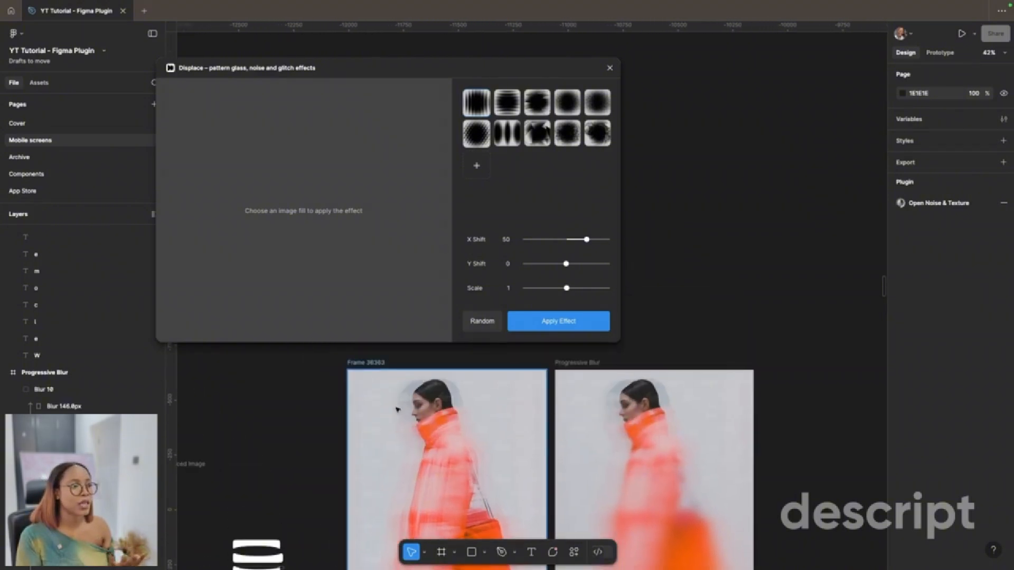
{"action": "left_click", "coordinate": [398, 409]}
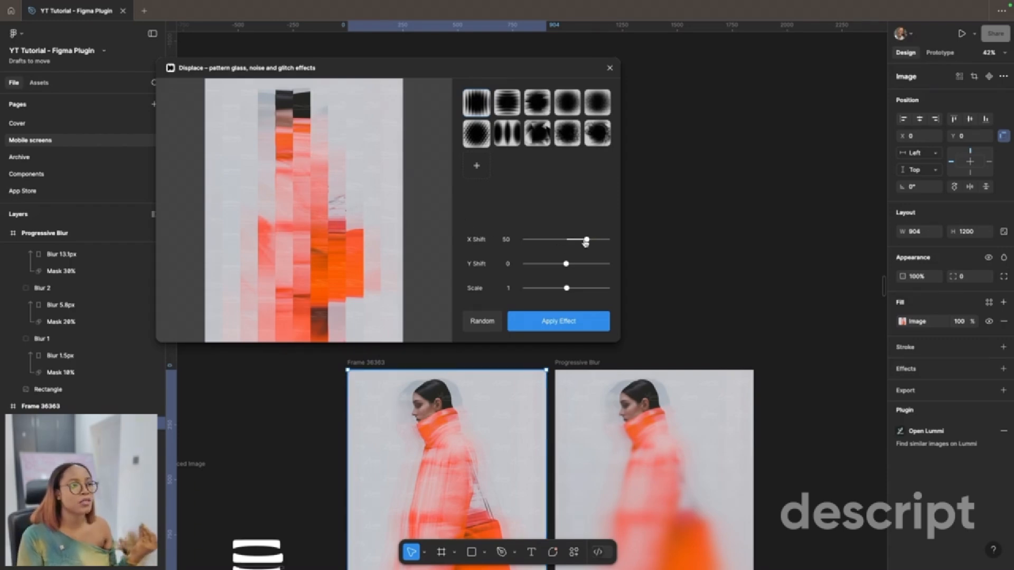
{"action": "left_click_drag", "start_coordinate": [585, 242], "coordinate": [570, 240]}
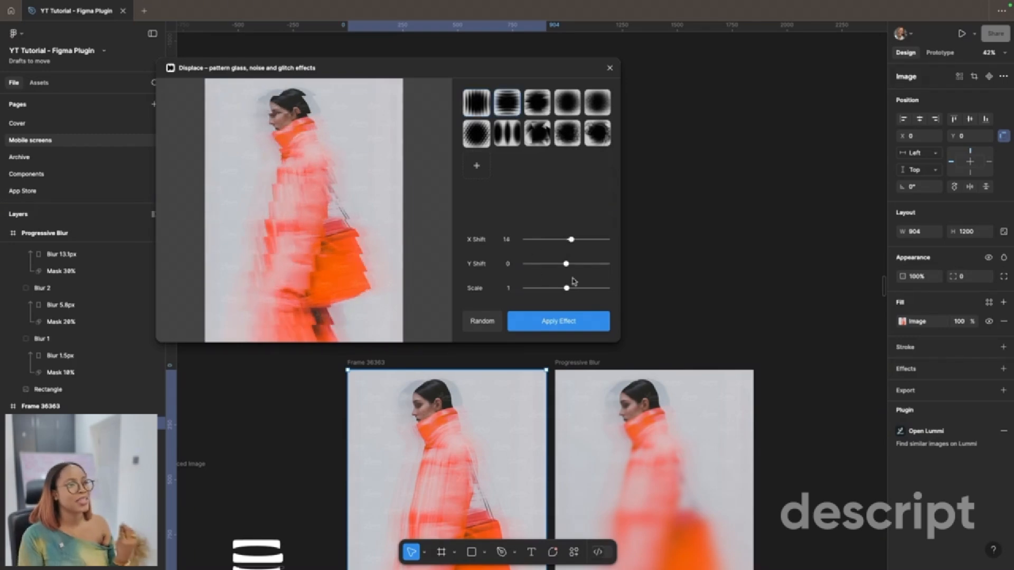
{"action": "left_click_drag", "start_coordinate": [567, 264], "coordinate": [550, 263]}
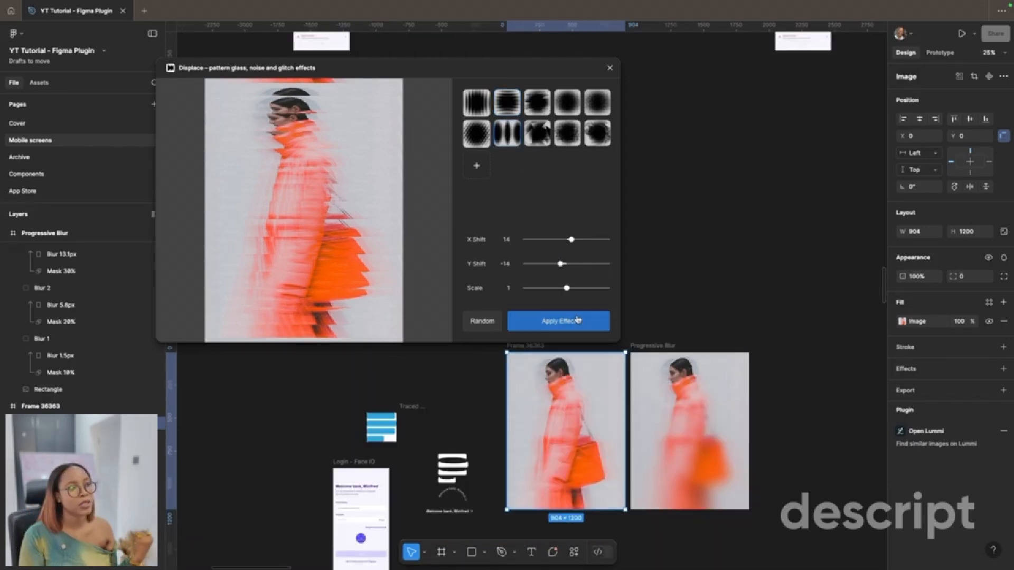
Step: Select the original coat image frame and move the Displace window down over the images to examine the effect preview
{"action": "scroll", "coordinate": [600, 409], "scroll_direction": "up", "scroll_amount": 1}
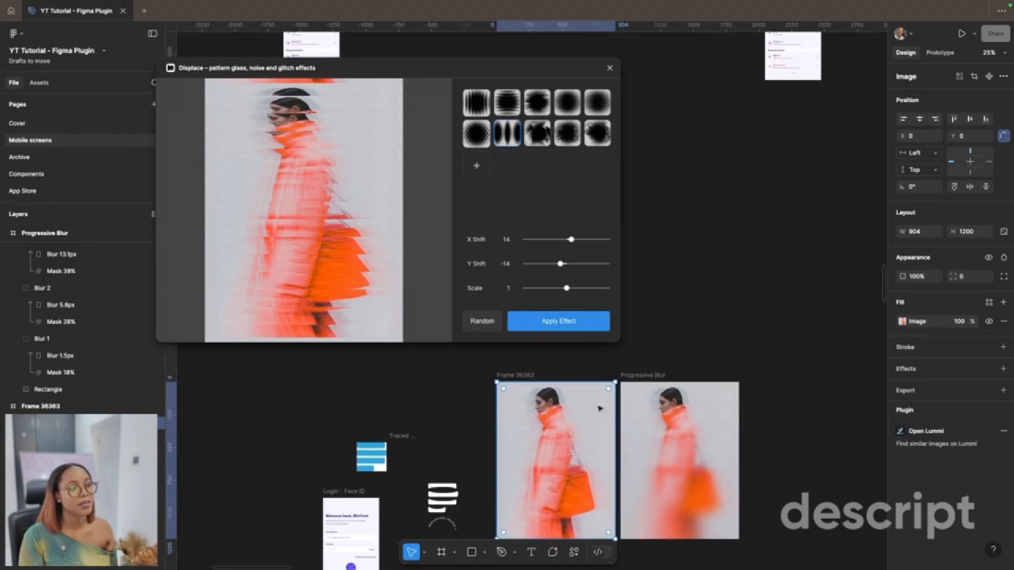
{"action": "left_click", "coordinate": [719, 307]}
{"action": "left_click", "coordinate": [519, 403]}
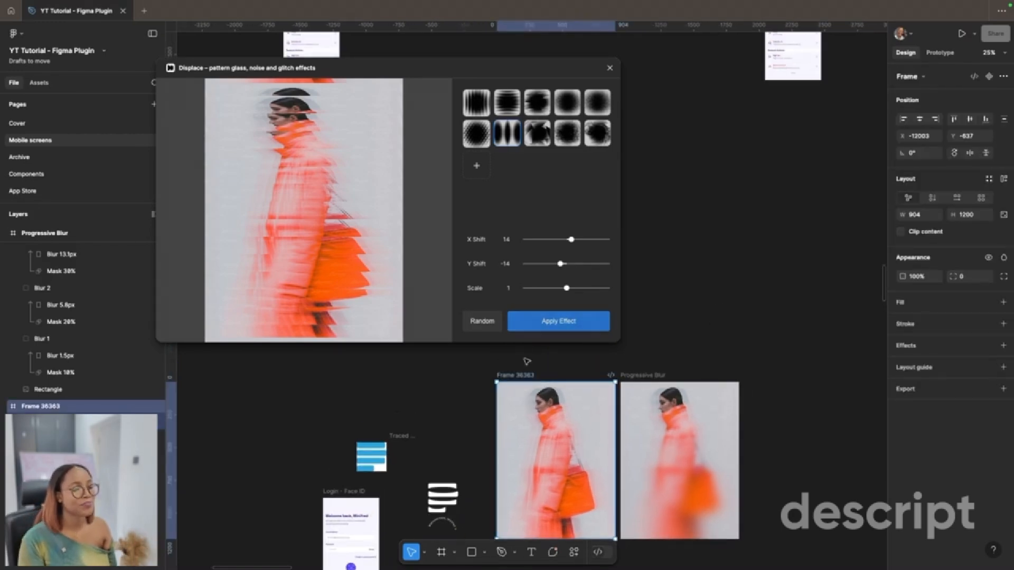
{"action": "scroll", "coordinate": [529, 439], "scroll_direction": "down", "scroll_amount": 1}
{"action": "scroll", "coordinate": [530, 439], "scroll_direction": "up", "scroll_amount": 2}
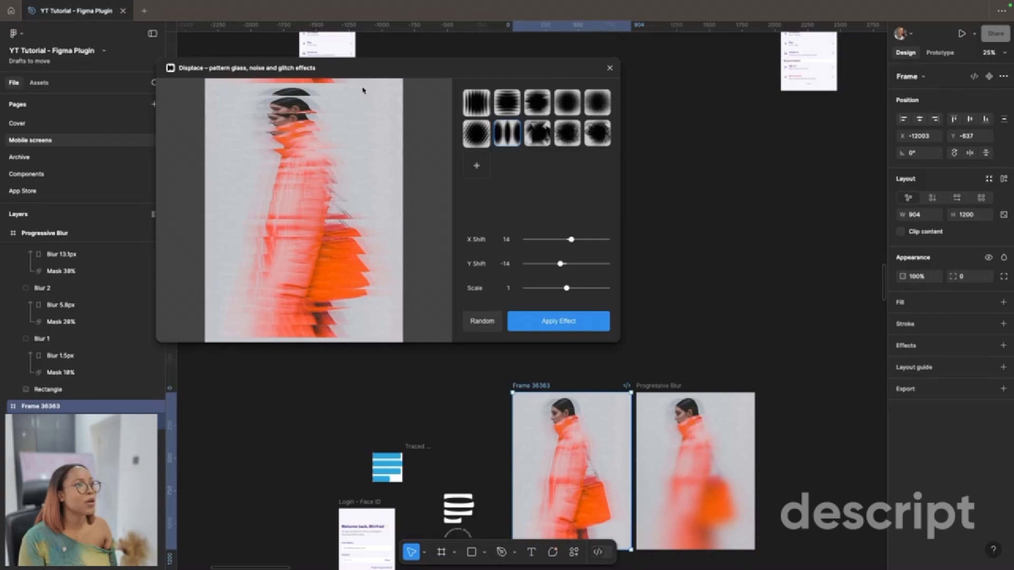
{"action": "left_click_drag", "start_coordinate": [357, 66], "coordinate": [533, 224]}
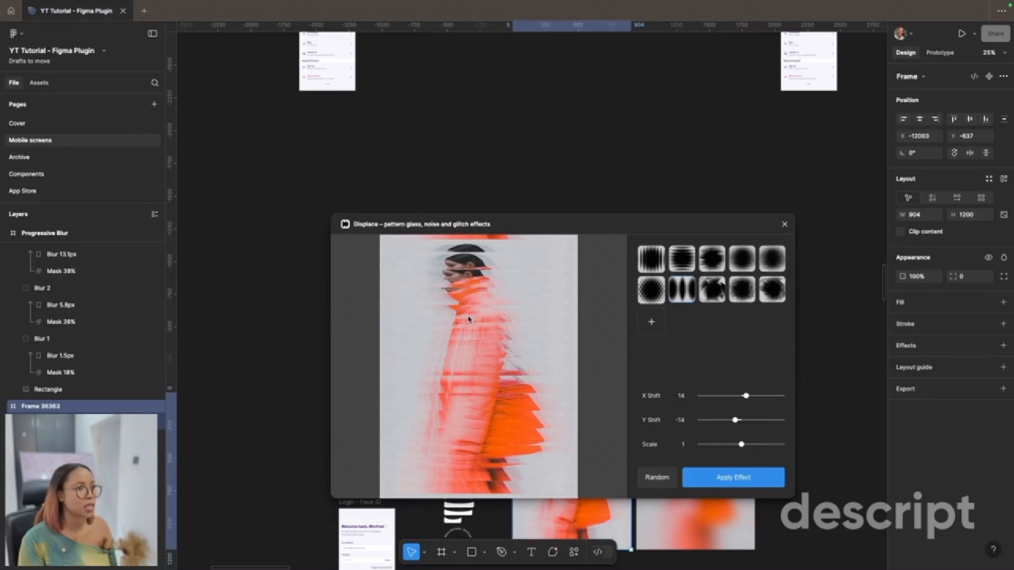
Step: Search the plugins for "noise" and run the Noise & Texture plugin on the original coat image frame
{"action": "key", "text": "ctrl+k"}
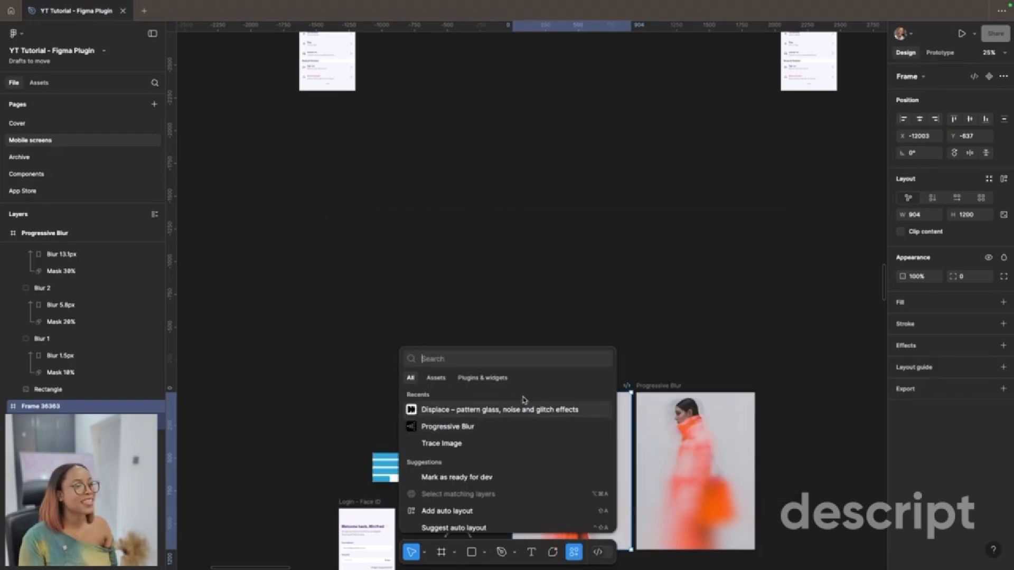
{"action": "left_click", "coordinate": [502, 378]}
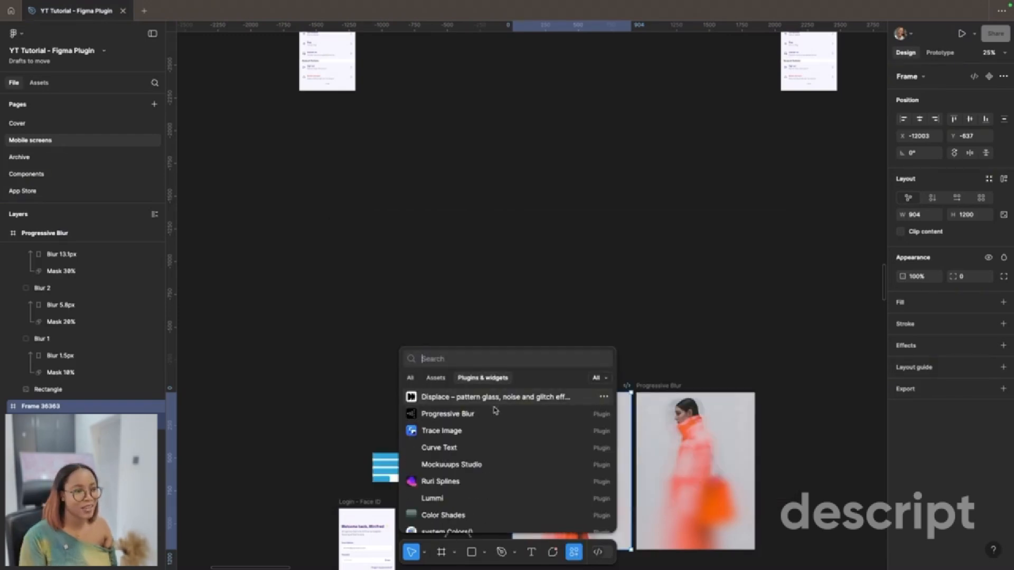
{"action": "type", "text": "noise"}
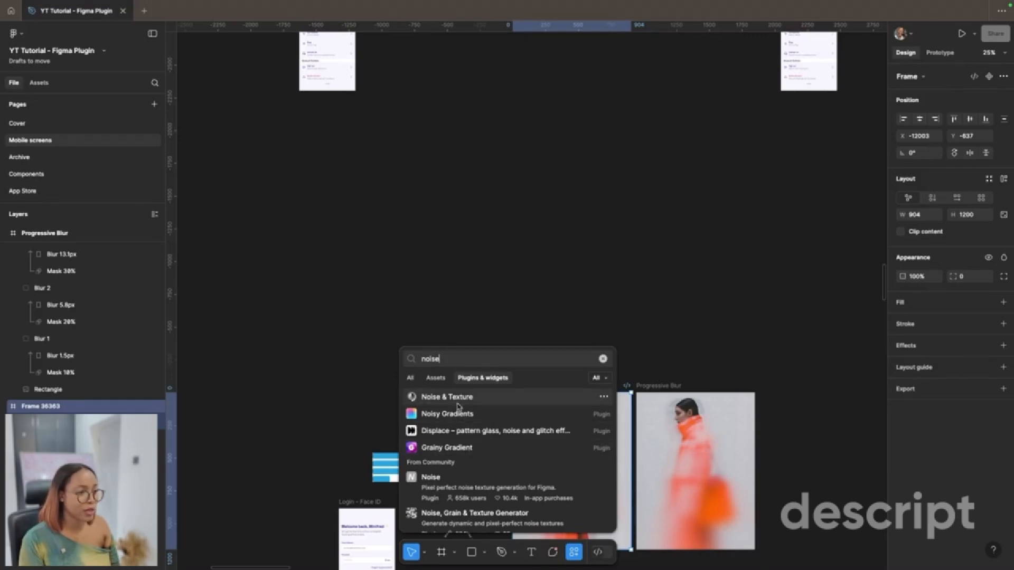
{"action": "left_click", "coordinate": [457, 400]}
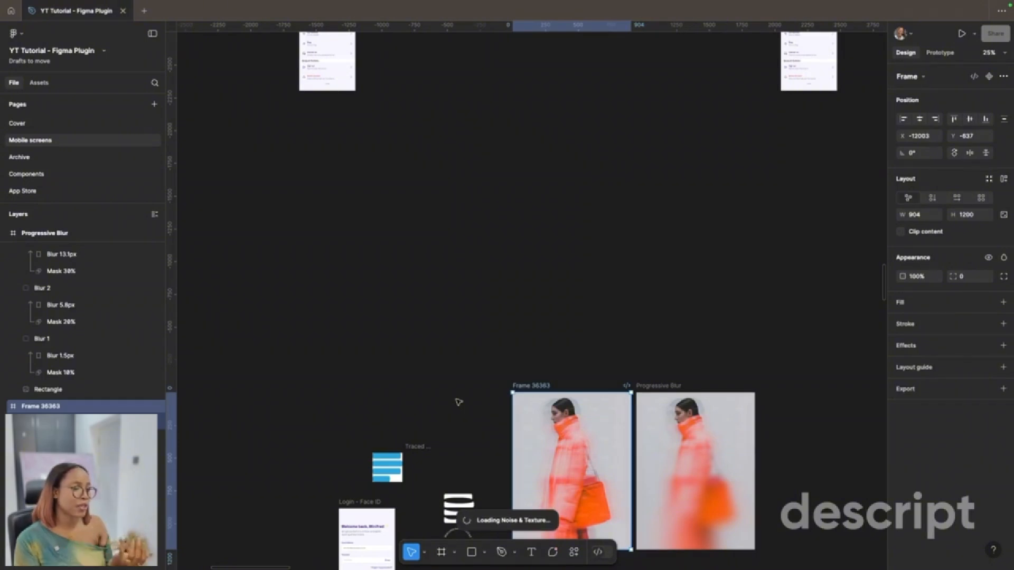
Step: Add the first noise pattern in #FFFFFF with Normal blend to the original coat image frame and inspect the image closely
{"action": "scroll", "coordinate": [459, 402], "scroll_direction": "up", "scroll_amount": 5}
{"action": "scroll", "coordinate": [458, 403], "scroll_direction": "down", "scroll_amount": 2}
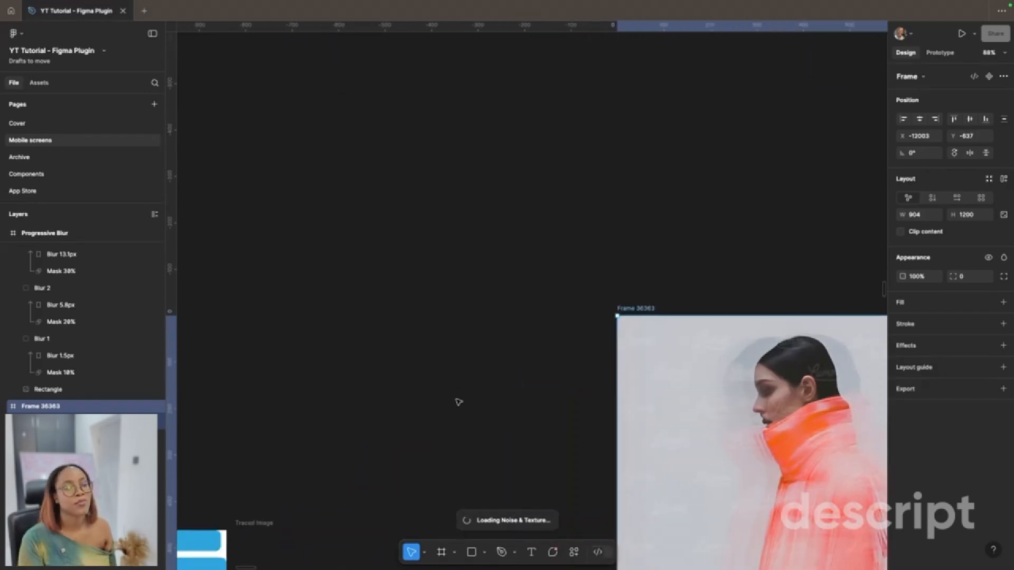
{"action": "scroll", "coordinate": [459, 403], "scroll_direction": "right", "scroll_amount": 3}
{"action": "scroll", "coordinate": [459, 402], "scroll_direction": "down", "scroll_amount": 1}
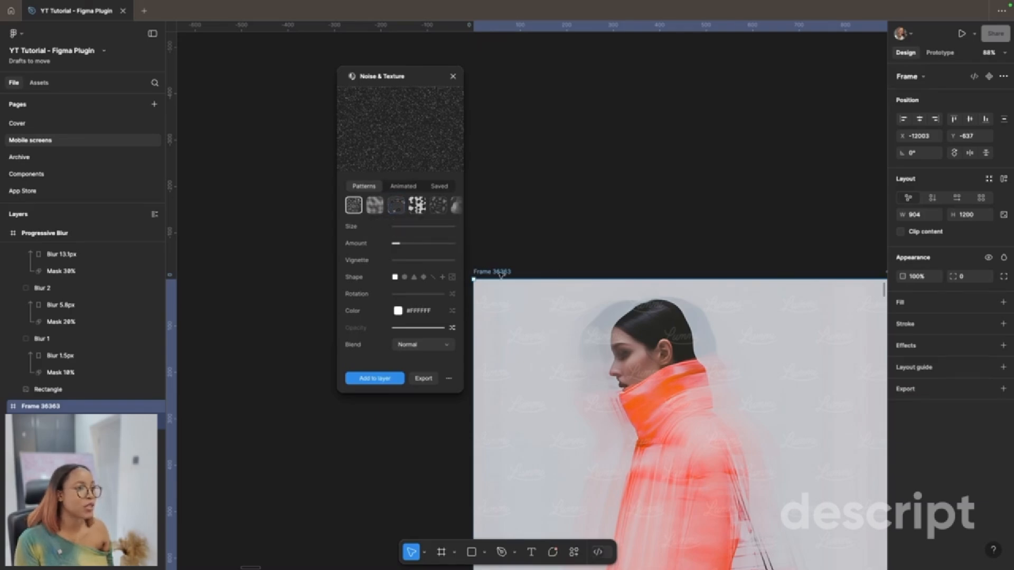
{"action": "left_click", "coordinate": [395, 380]}
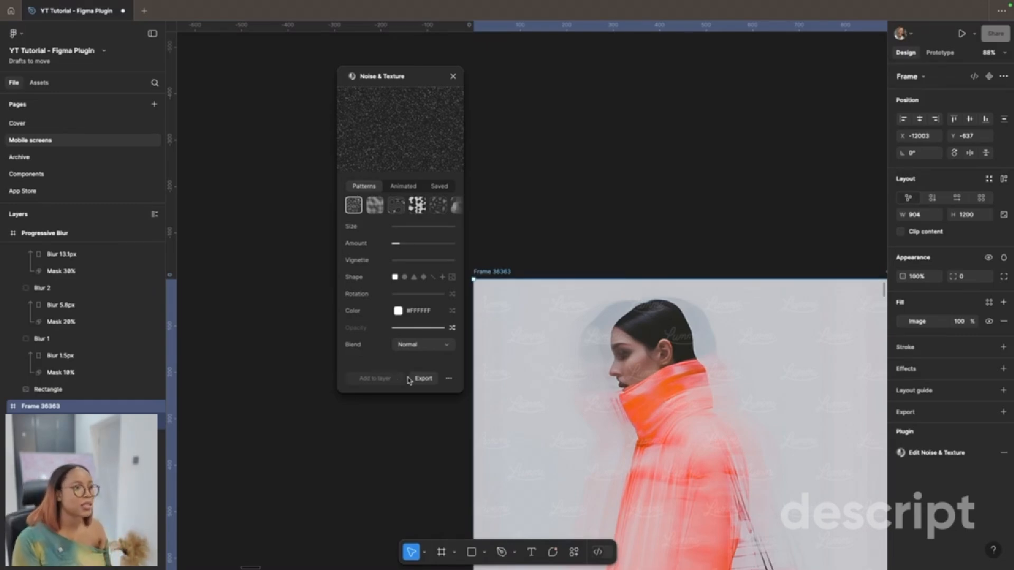
{"action": "scroll", "coordinate": [625, 421], "scroll_direction": "down", "scroll_amount": 5}
{"action": "scroll", "coordinate": [624, 421], "scroll_direction": "up", "scroll_amount": 8}
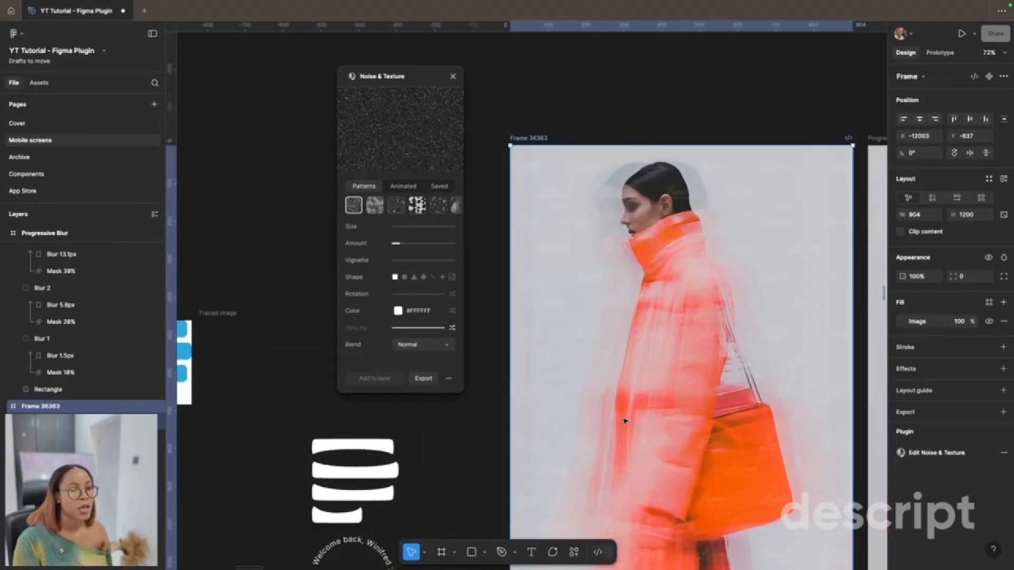
{"action": "scroll", "coordinate": [642, 306], "scroll_direction": "up", "scroll_amount": 10}
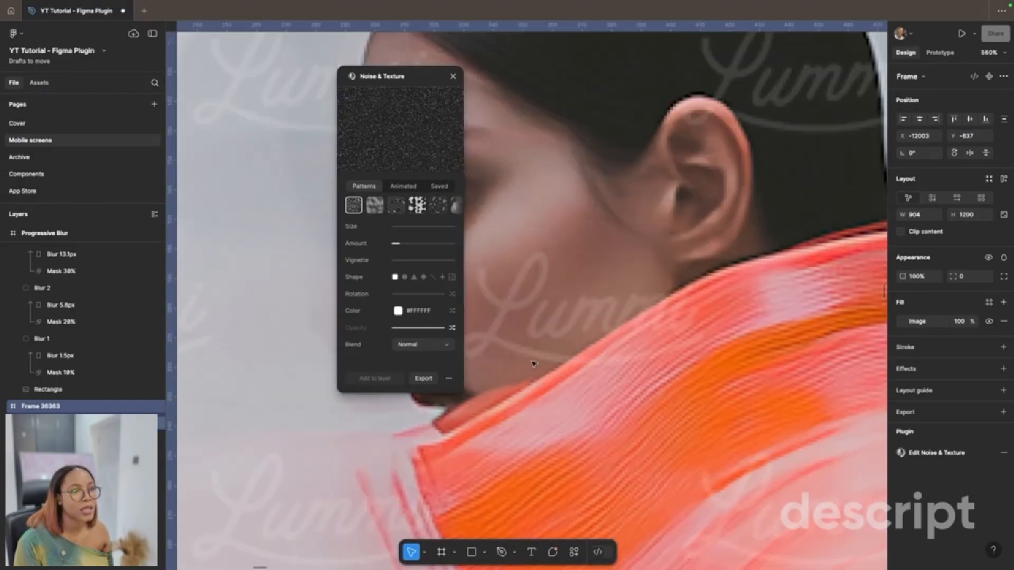
{"action": "scroll", "coordinate": [575, 342], "scroll_direction": "down", "scroll_amount": 15}
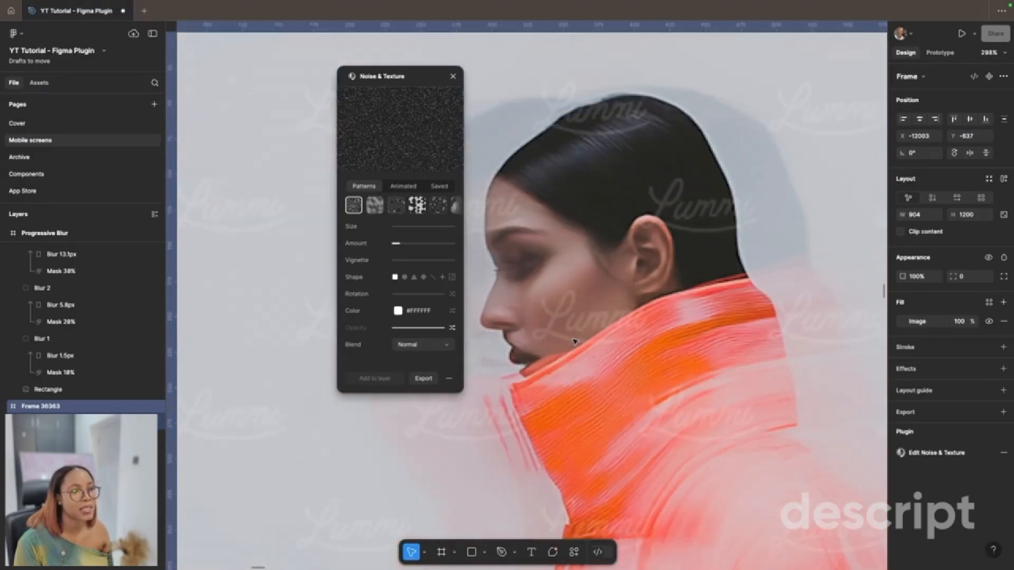
Step: Raise the noise Amount to most of its range, compare the image with it, and clear the frame selection
{"action": "left_click_drag", "start_coordinate": [403, 241], "coordinate": [447, 243]}
{"action": "scroll", "coordinate": [640, 340], "scroll_direction": "up", "scroll_amount": 5}
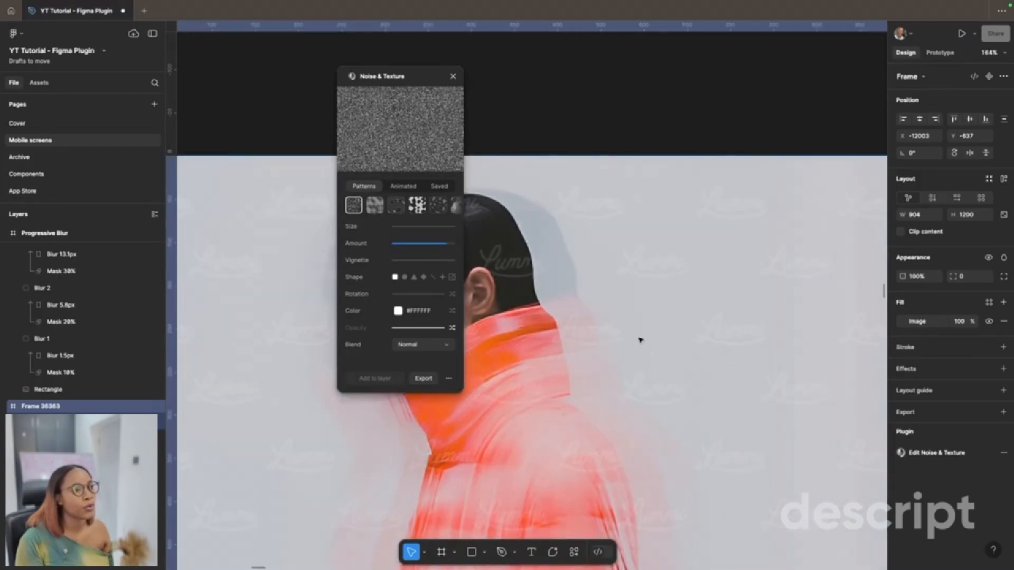
{"action": "scroll", "coordinate": [641, 340], "scroll_direction": "down", "scroll_amount": 5}
{"action": "left_click", "coordinate": [571, 207]}
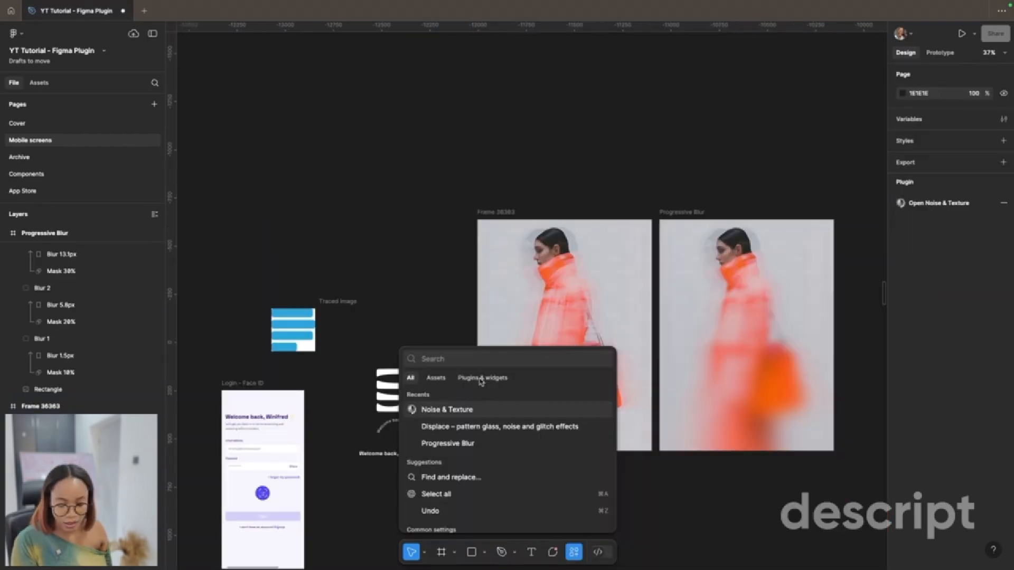
Step: Search the plugins and widgets for "beautiful shadow"
{"action": "left_click", "coordinate": [481, 379]}
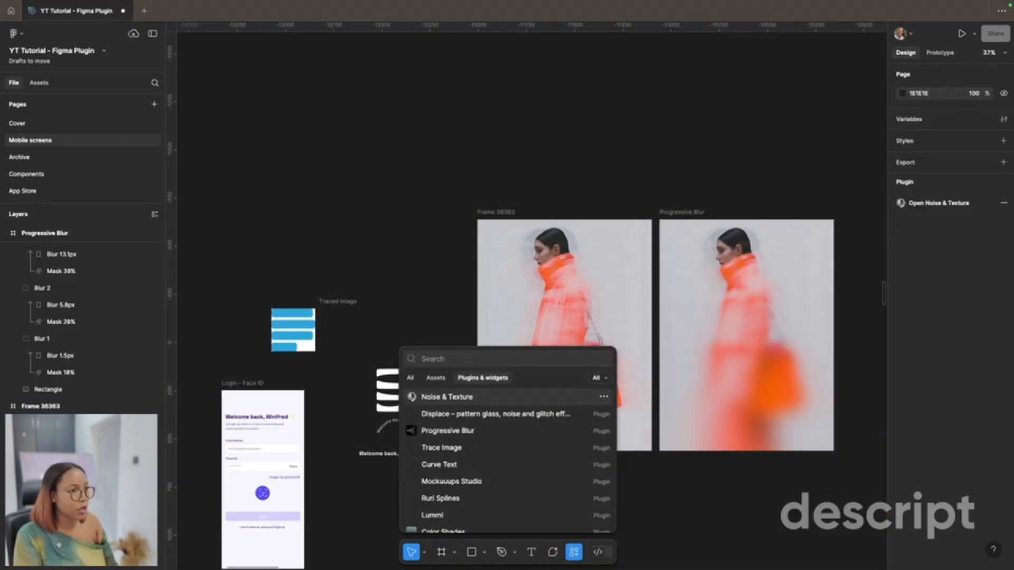
{"action": "type", "text": "beautiful shad"}
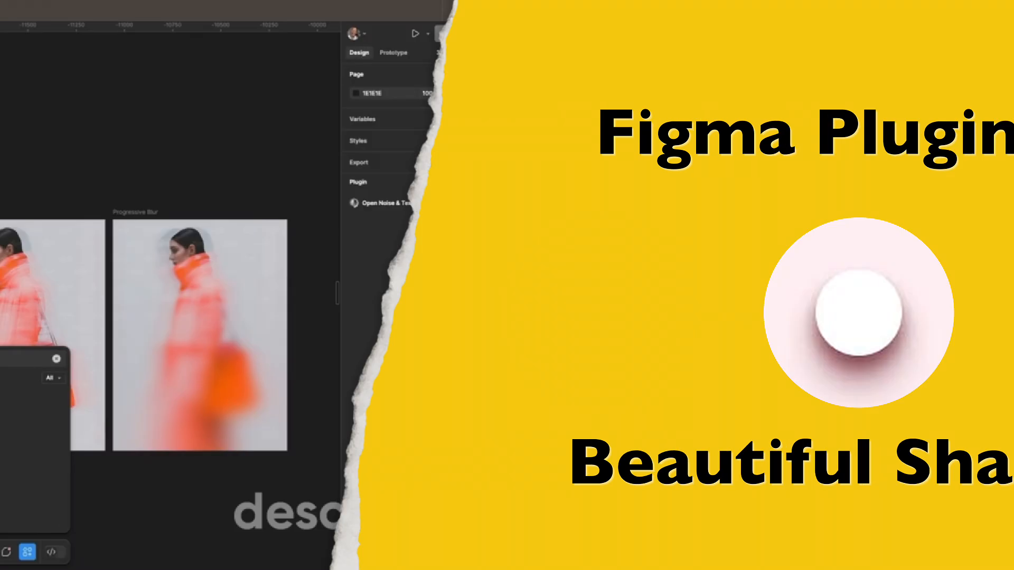
{"action": "type", "text": "ow"}
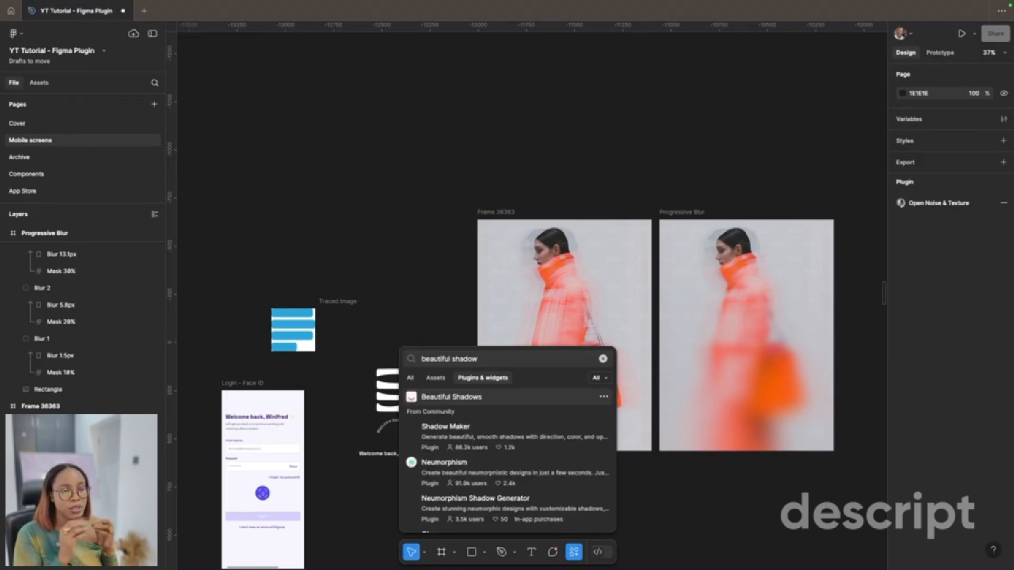
Step: Draw a white frame below the coat image, with a 248 × 175 card inside stroked 1 px #000000, and duplicate the card alongside
{"action": "scroll", "coordinate": [668, 457], "scroll_direction": "up", "scroll_amount": 5}
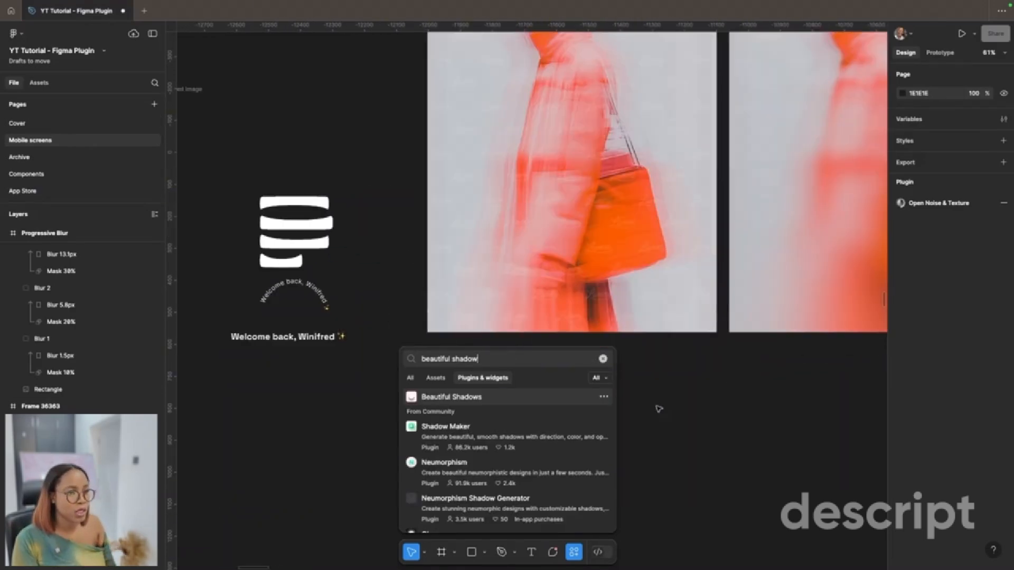
{"action": "type", "text": "f"}
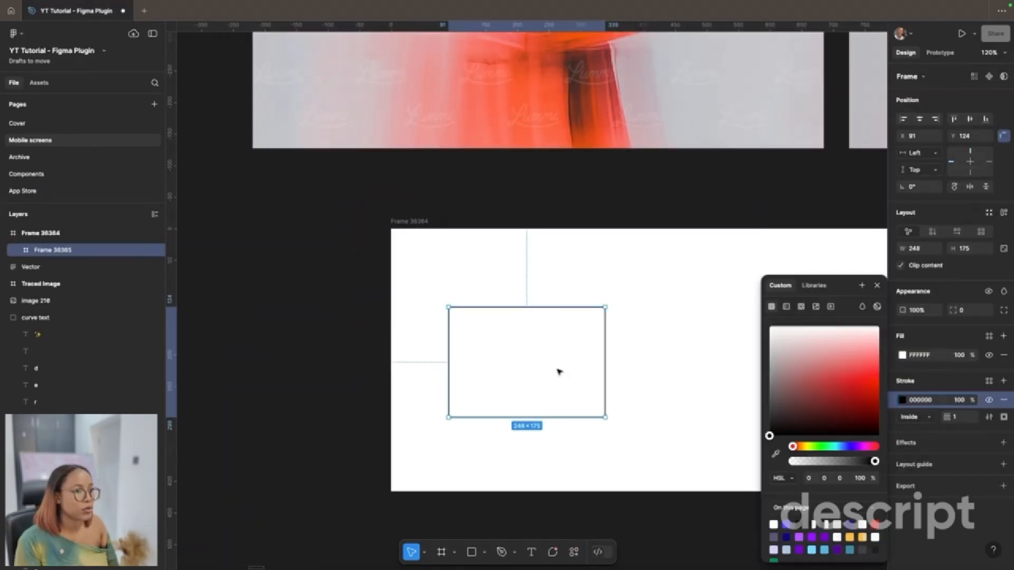
{"action": "left_click_drag", "start_coordinate": [707, 371], "coordinate": [737, 373]}
Step: Set the corner radius of both cards to 4
{"action": "left_click", "coordinate": [969, 331]}
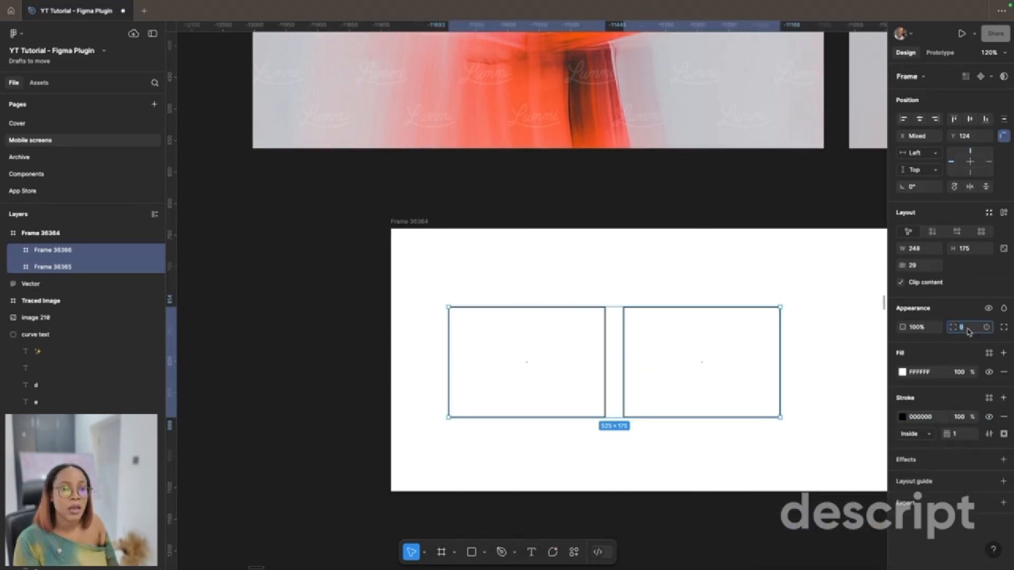
{"action": "type", "text": "4"}
{"action": "key", "text": "Return"}
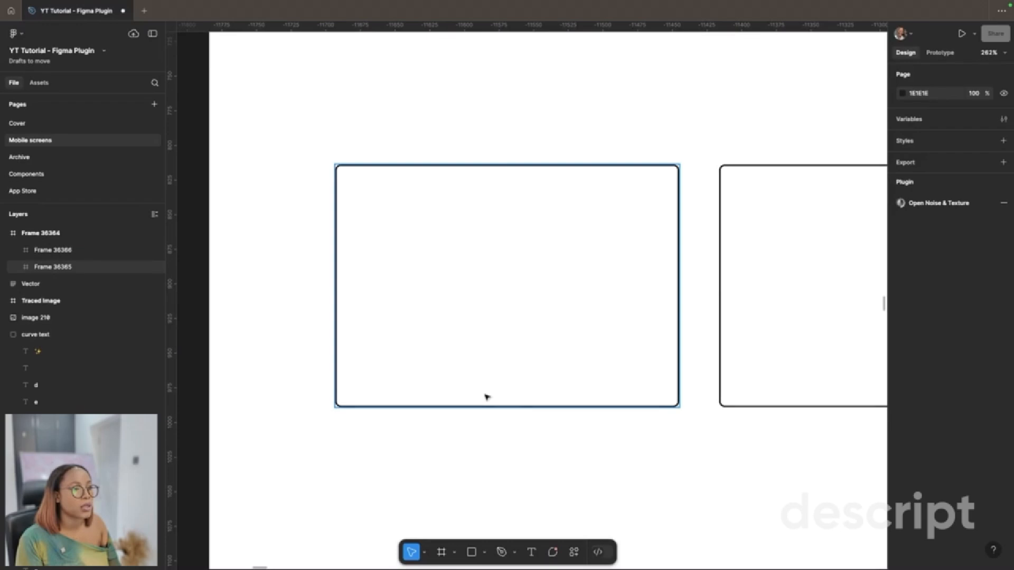
Step: Select the first card and run the Beautiful Shadows plugin on it
{"action": "left_click", "coordinate": [486, 396]}
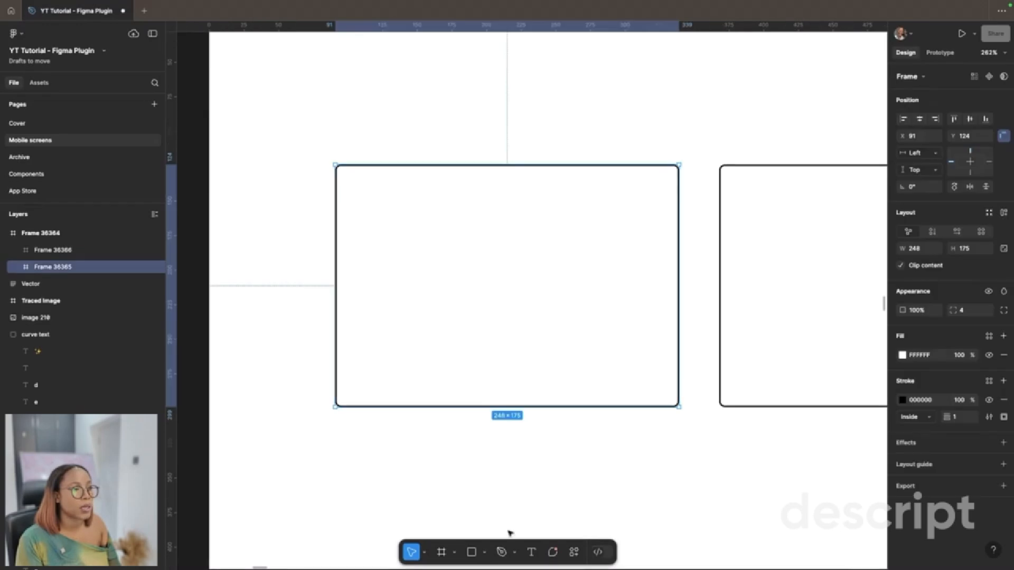
{"action": "left_click", "coordinate": [573, 551]}
{"action": "left_click", "coordinate": [515, 373]}
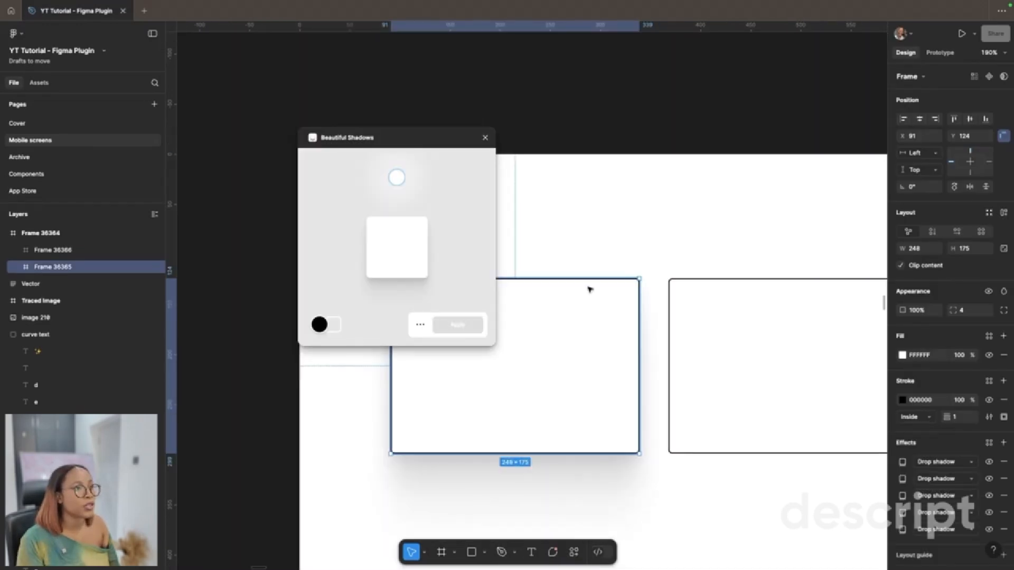
{"action": "scroll", "coordinate": [590, 289], "scroll_direction": "left", "scroll_amount": 5}
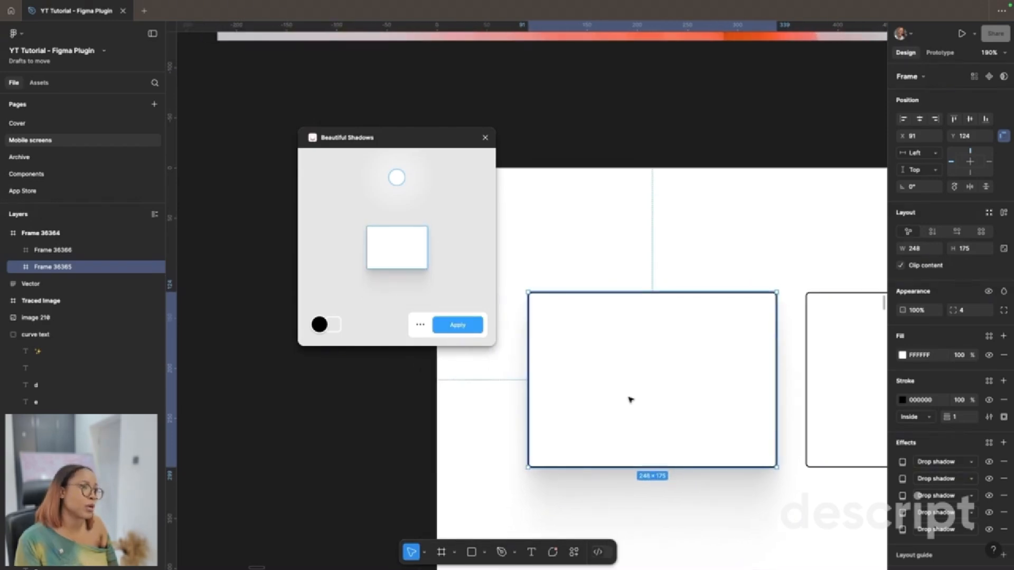
Step: Set the Beautiful Shadows preview background to white and look at the shadow colour choices, keeping black
{"action": "left_click", "coordinate": [336, 324]}
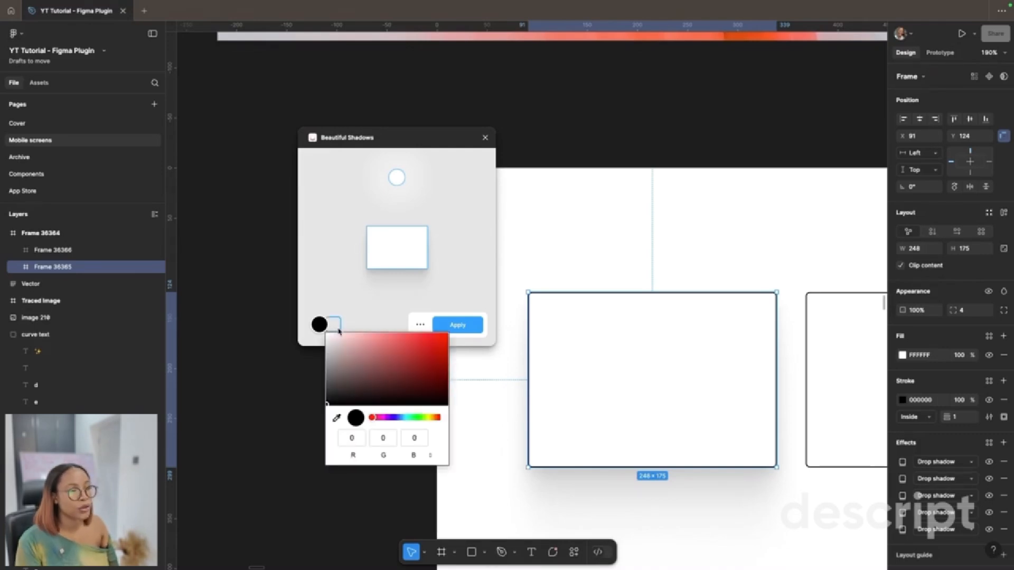
{"action": "left_click", "coordinate": [327, 334]}
{"action": "left_click", "coordinate": [317, 325]}
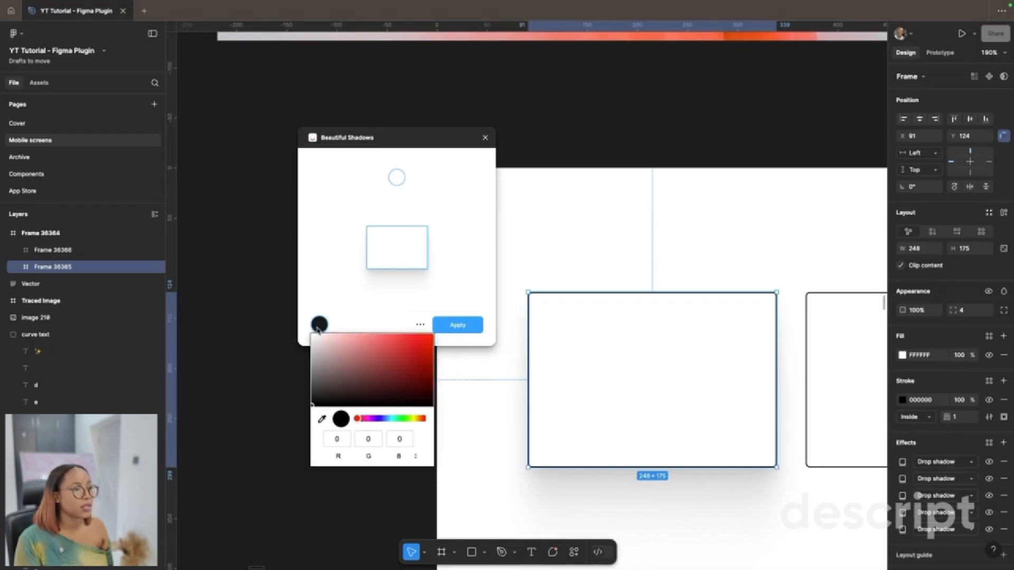
{"action": "left_click", "coordinate": [599, 352]}
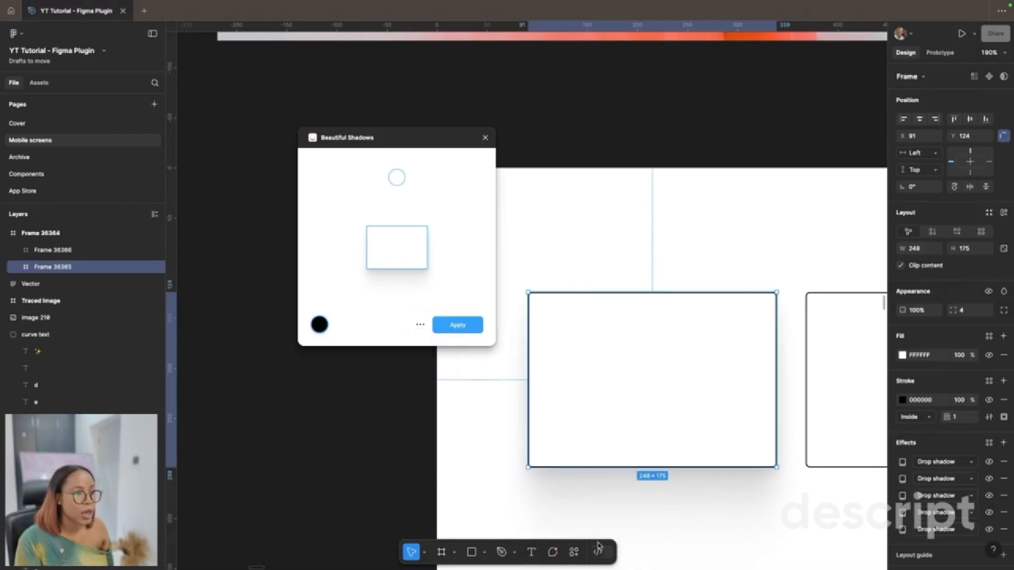
Step: Examine the layered drop shadow on the first card up close, preview it on the second card, and clear the selection
{"action": "scroll", "coordinate": [600, 478], "scroll_direction": "up", "scroll_amount": 4}
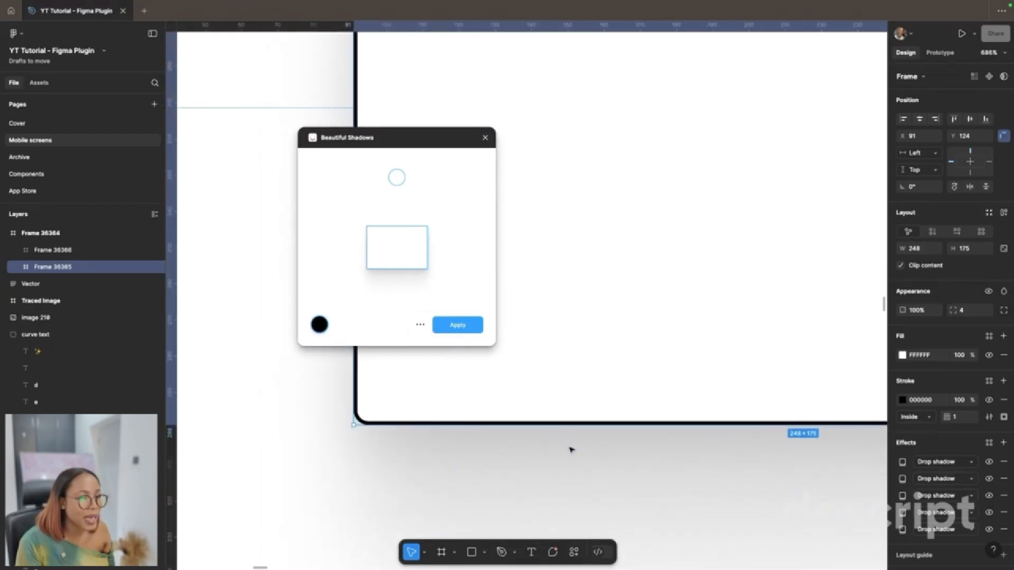
{"action": "scroll", "coordinate": [570, 454], "scroll_direction": "up", "scroll_amount": 3}
{"action": "scroll", "coordinate": [716, 437], "scroll_direction": "down", "scroll_amount": 8}
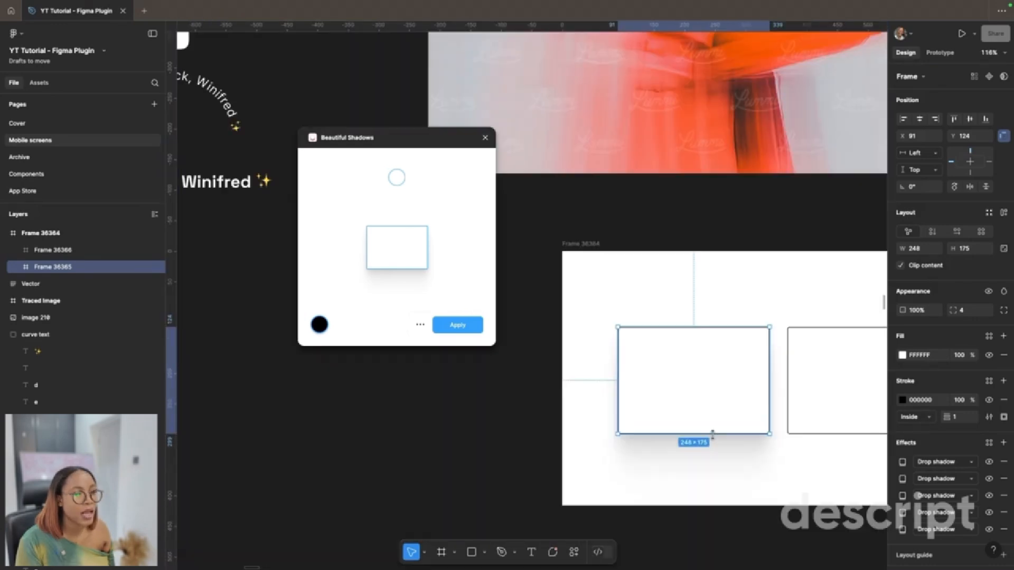
{"action": "scroll", "coordinate": [713, 436], "scroll_direction": "right", "scroll_amount": 1}
{"action": "left_click", "coordinate": [715, 436]}
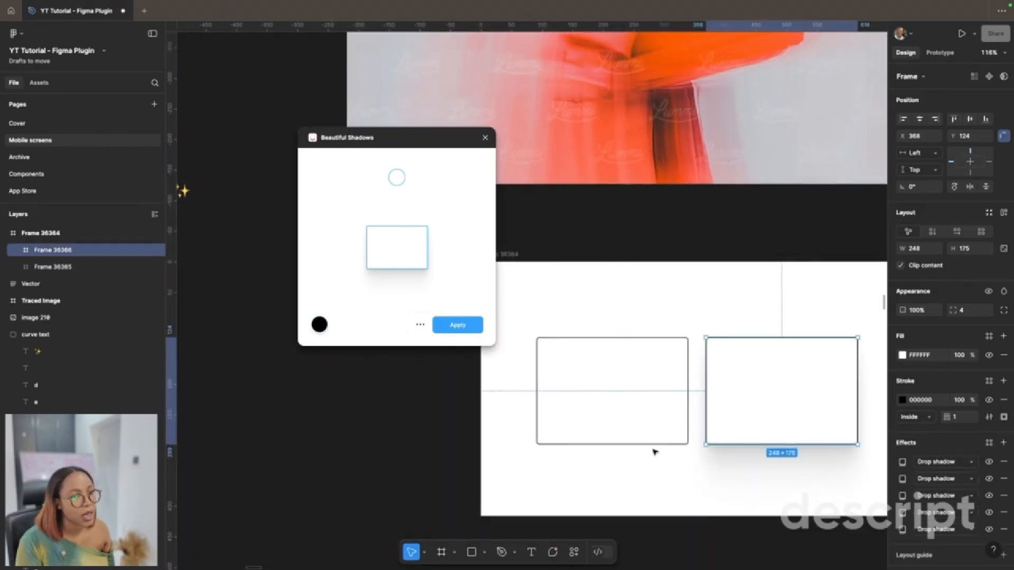
{"action": "left_click", "coordinate": [749, 513]}
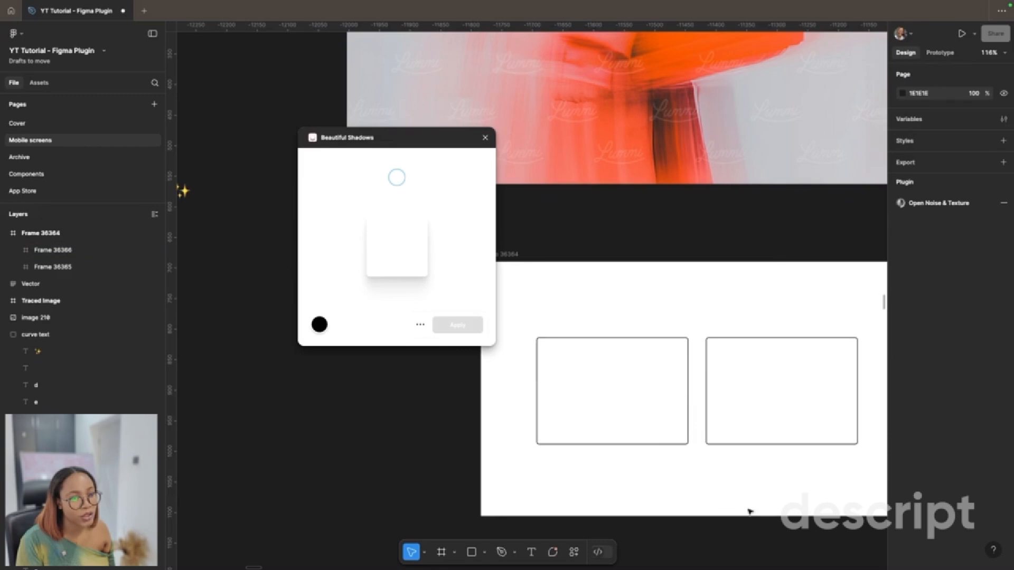
Step: Preview the shadow on the first card again, clear the selection, and close Beautiful Shadows without applying it
{"action": "left_click", "coordinate": [651, 427]}
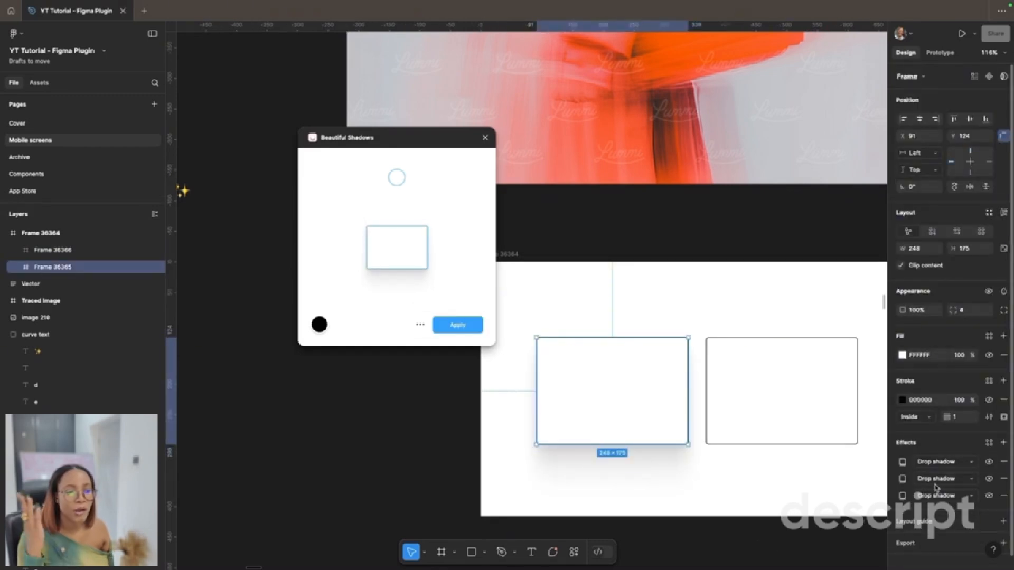
{"action": "left_click", "coordinate": [662, 468]}
{"action": "left_click", "coordinate": [486, 138]}
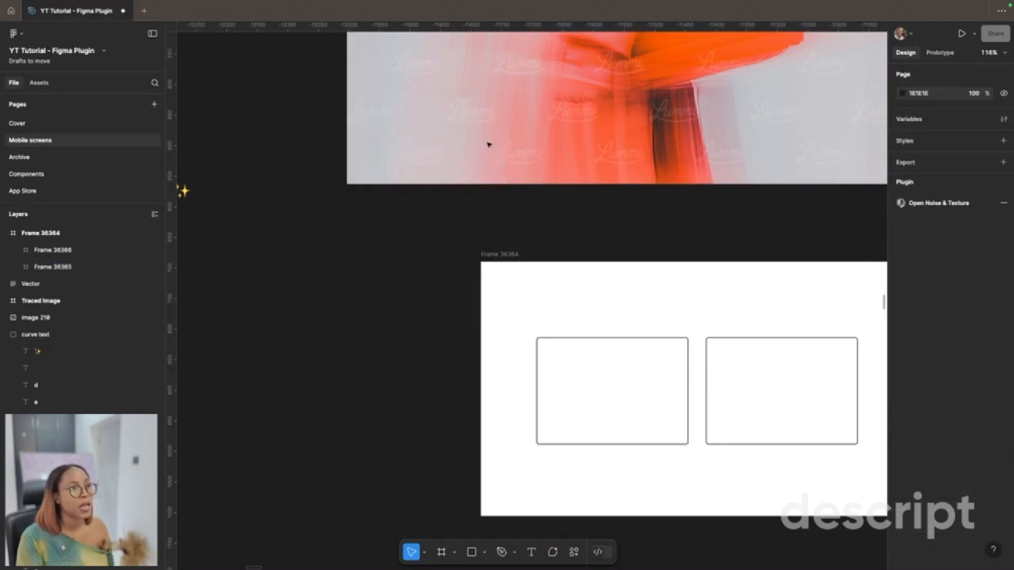
Step: Select the first card in Frame 36364 and run the system.Colors() plugin
{"action": "scroll", "coordinate": [478, 316], "scroll_direction": "right", "scroll_amount": 3}
{"action": "left_click", "coordinate": [527, 373]}
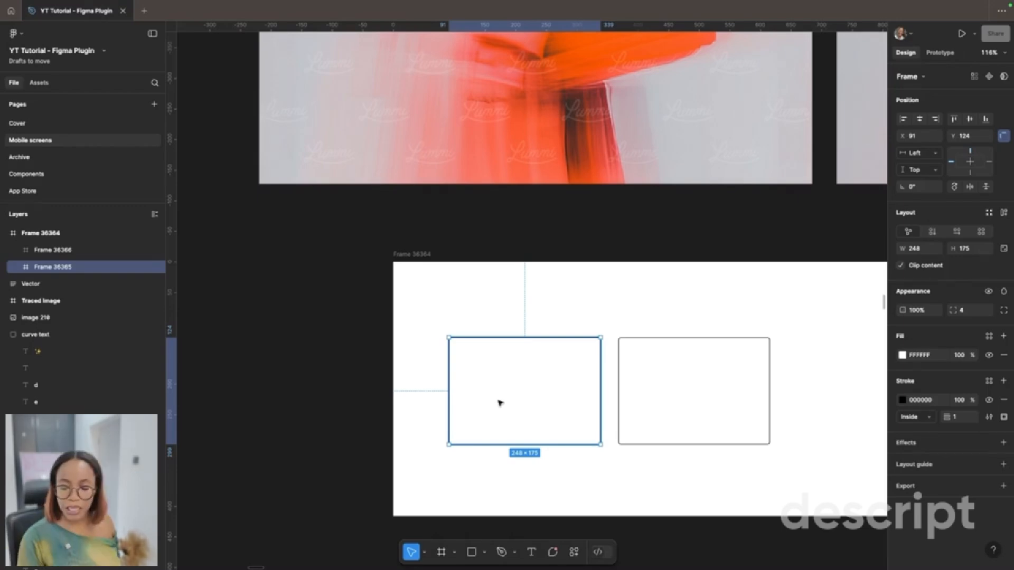
{"action": "key", "text": "super+k"}
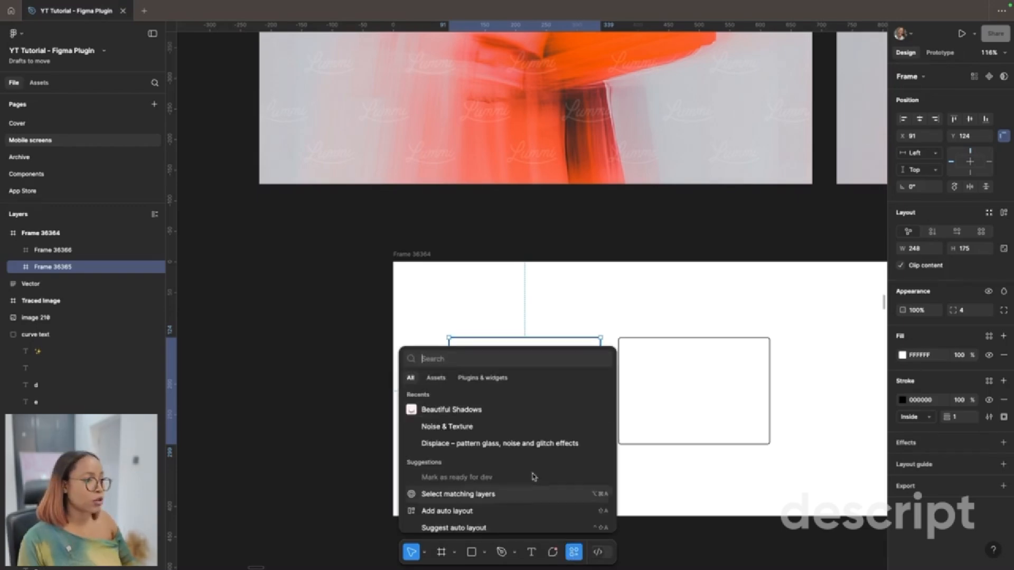
{"action": "left_click", "coordinate": [471, 375]}
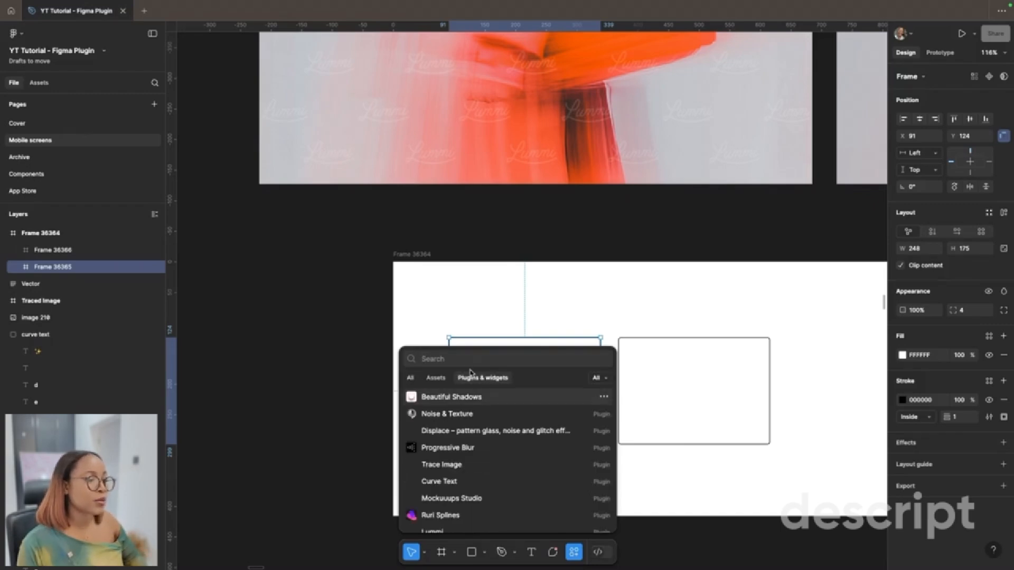
{"action": "type", "text": "sys"}
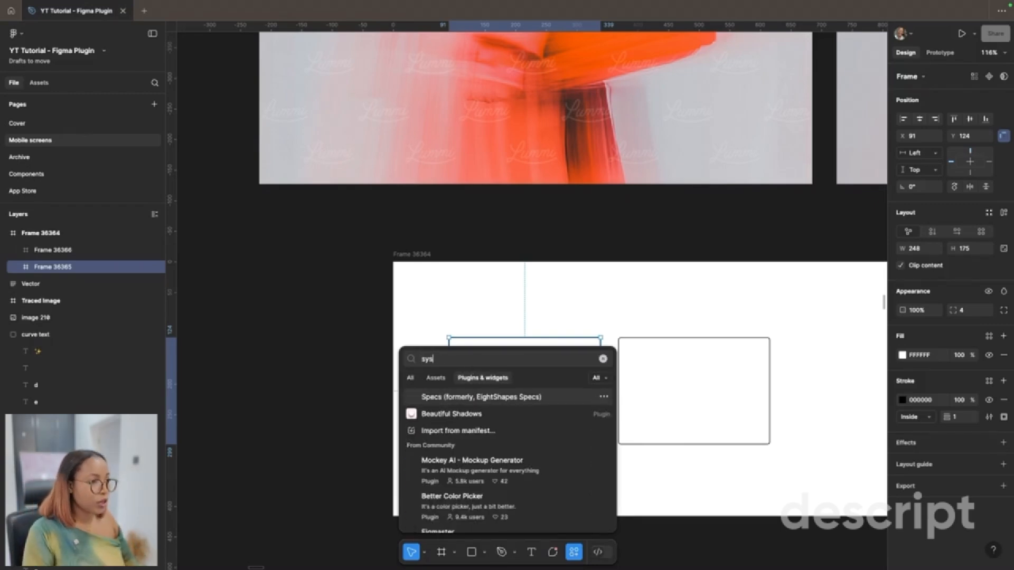
{"action": "type", "text": "tem"}
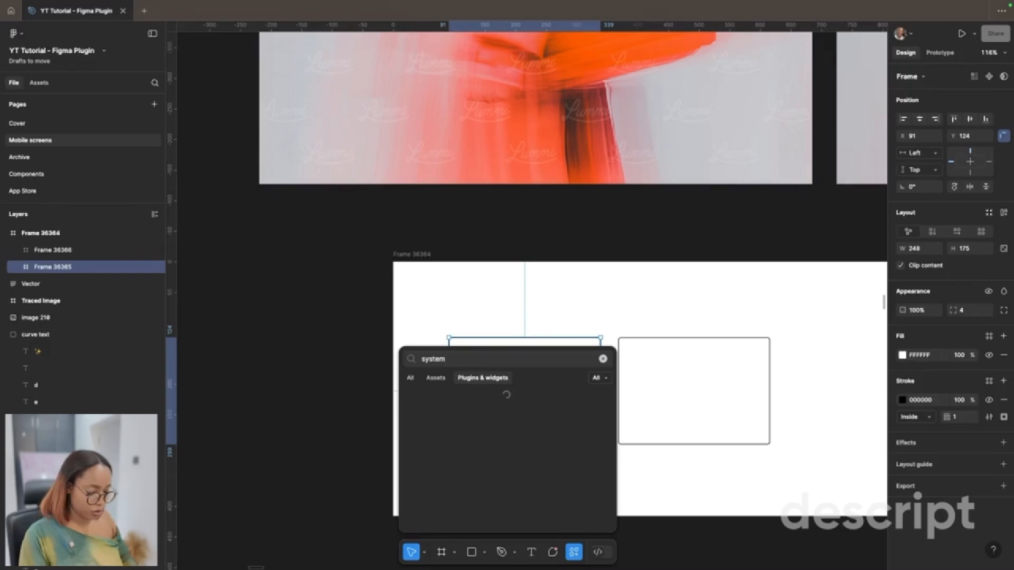
{"action": "type", "text": ".colors"}
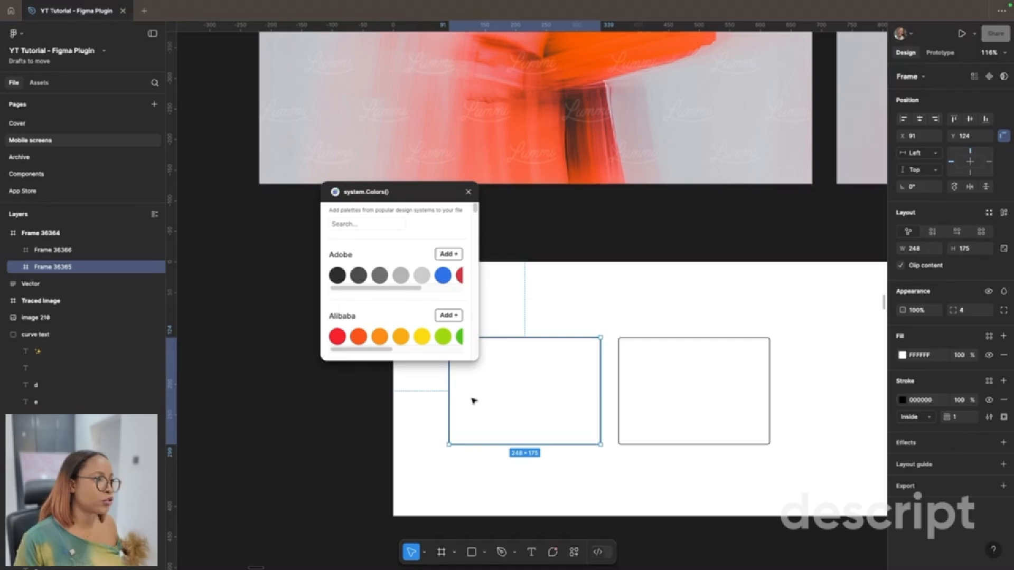
Step: Browse the design system palettes in system.Colors() and add the Zendesk palette to the file
{"action": "scroll", "coordinate": [414, 301], "scroll_direction": "down", "scroll_amount": 10}
{"action": "scroll", "coordinate": [413, 291], "scroll_direction": "down", "scroll_amount": 5}
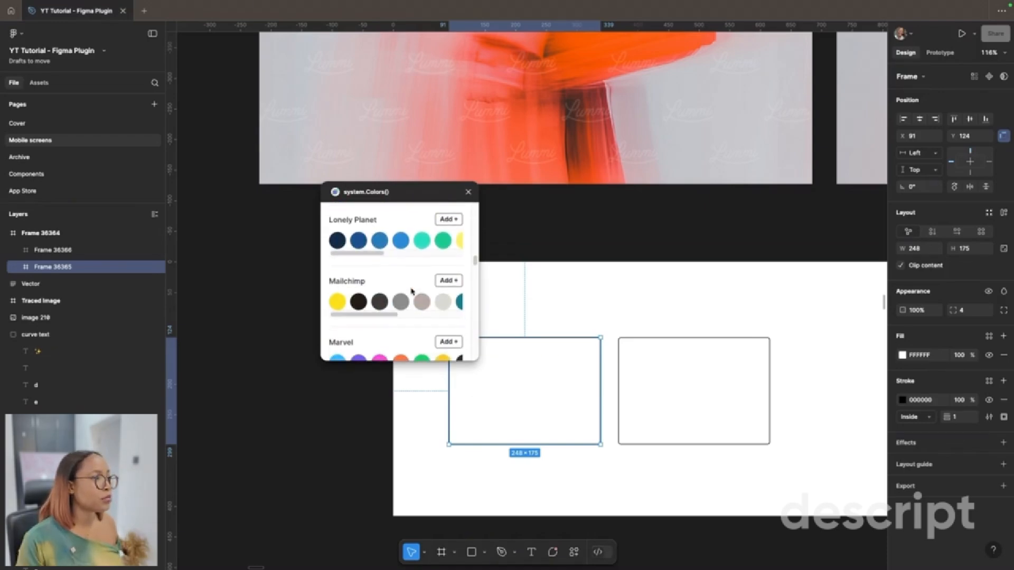
{"action": "scroll", "coordinate": [412, 291], "scroll_direction": "down", "scroll_amount": 10}
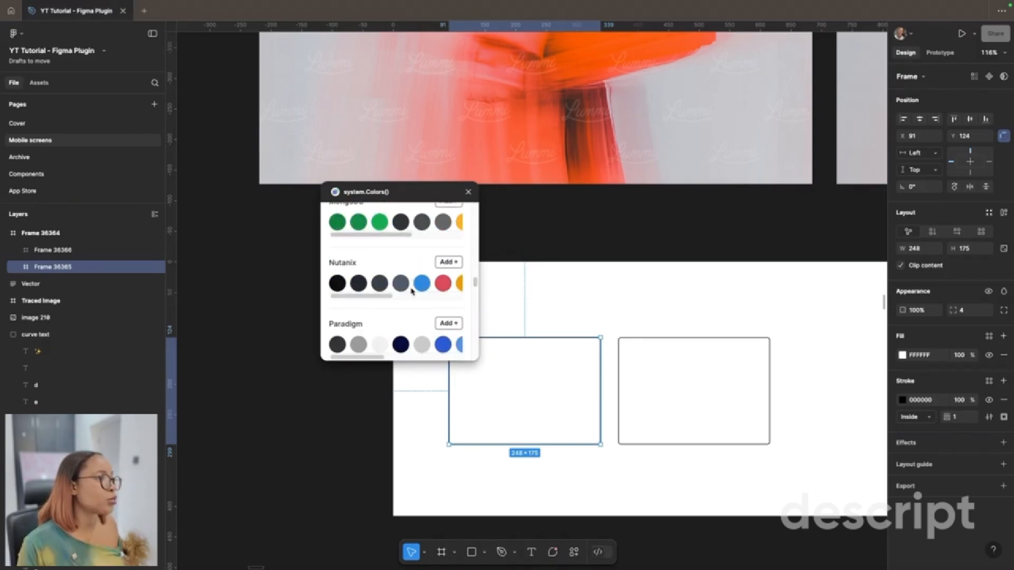
{"action": "scroll", "coordinate": [413, 291], "scroll_direction": "down", "scroll_amount": 10}
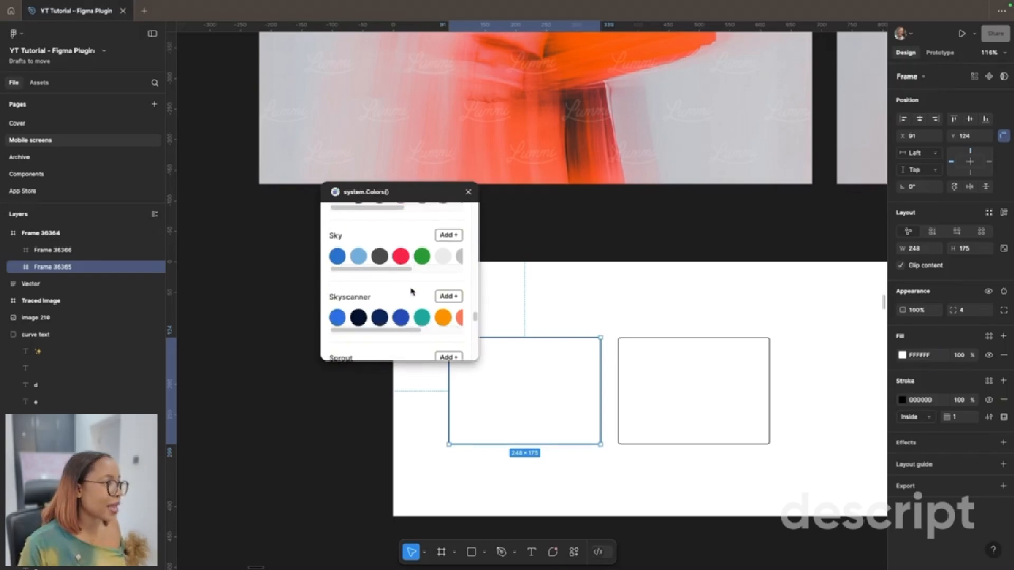
{"action": "scroll", "coordinate": [413, 291], "scroll_direction": "up", "scroll_amount": 4}
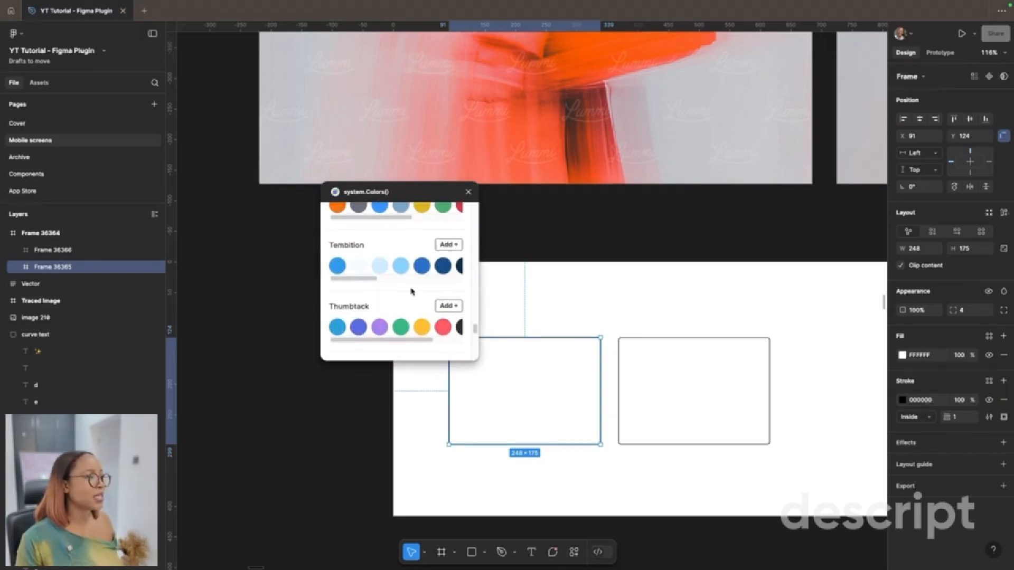
{"action": "scroll", "coordinate": [413, 291], "scroll_direction": "down", "scroll_amount": 5}
{"action": "left_click", "coordinate": [448, 311]}
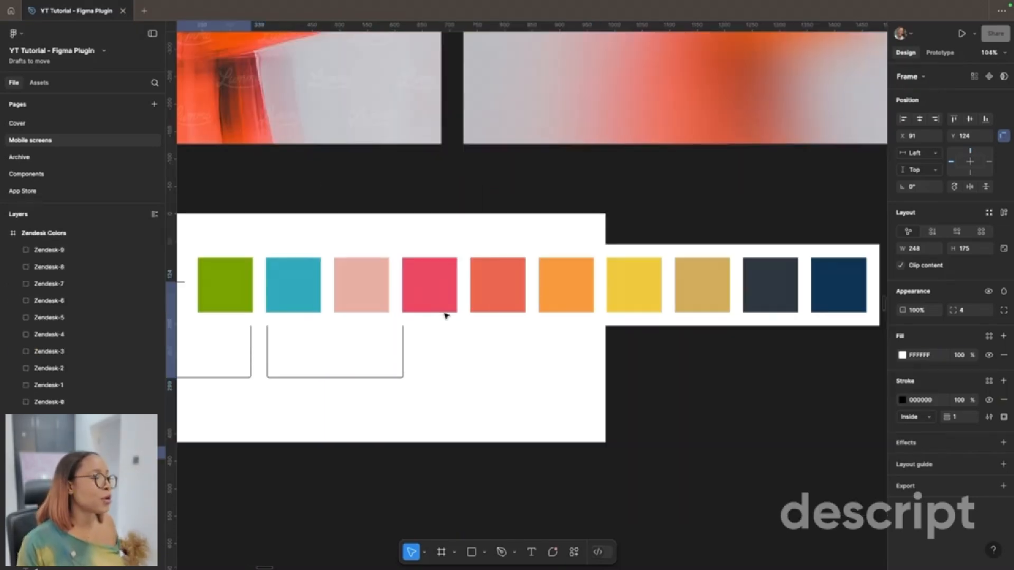
Step: Move the Zendesk Colors frame clear of the cards to just below Frame 36364 and clear the selection
{"action": "scroll", "coordinate": [494, 393], "scroll_direction": "down", "scroll_amount": 10}
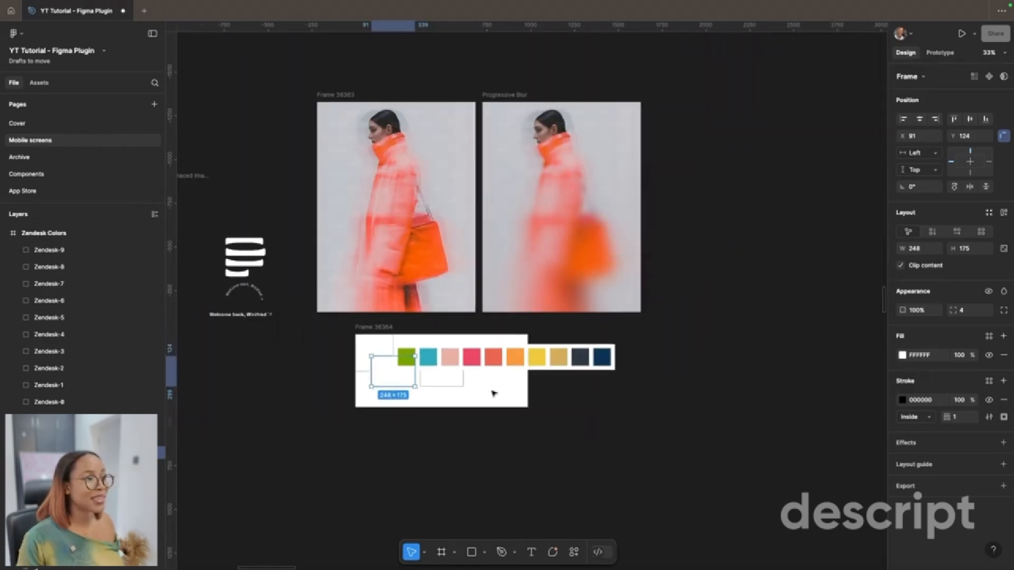
{"action": "left_click", "coordinate": [467, 363]}
{"action": "left_click", "coordinate": [414, 338]}
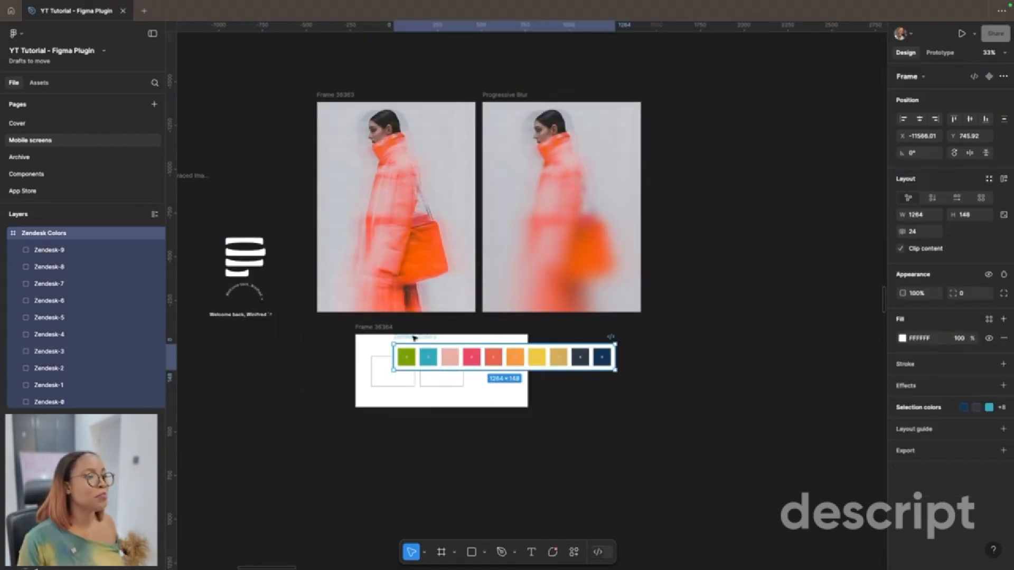
{"action": "left_click_drag", "start_coordinate": [414, 337], "coordinate": [357, 415]}
{"action": "scroll", "coordinate": [301, 430], "scroll_direction": "up", "scroll_amount": 5}
{"action": "left_click", "coordinate": [301, 436]}
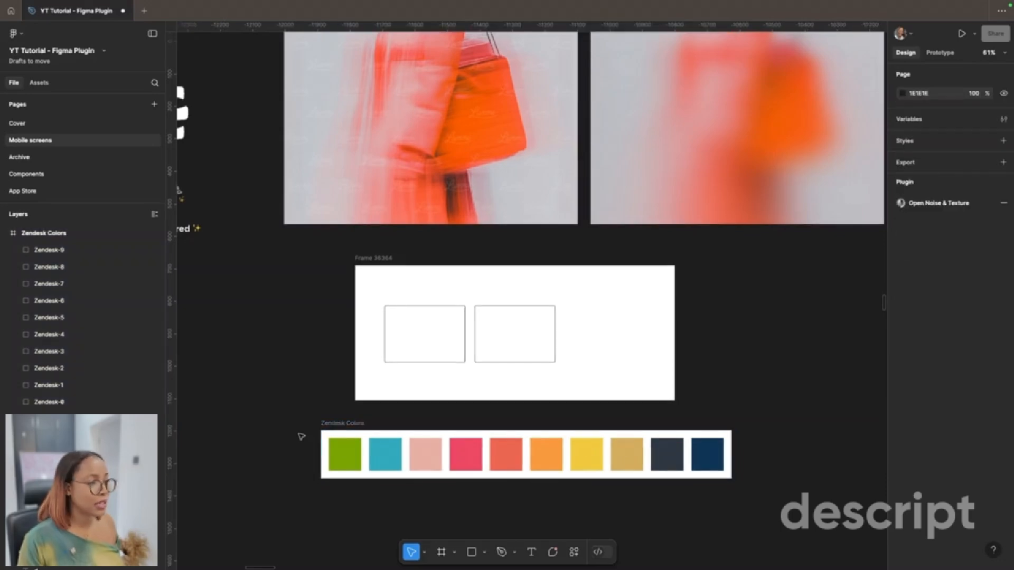
Step: Find and run the Color Shades plugin
{"action": "scroll", "coordinate": [301, 436], "scroll_direction": "right", "scroll_amount": 2}
{"action": "scroll", "coordinate": [301, 436], "scroll_direction": "down", "scroll_amount": 2}
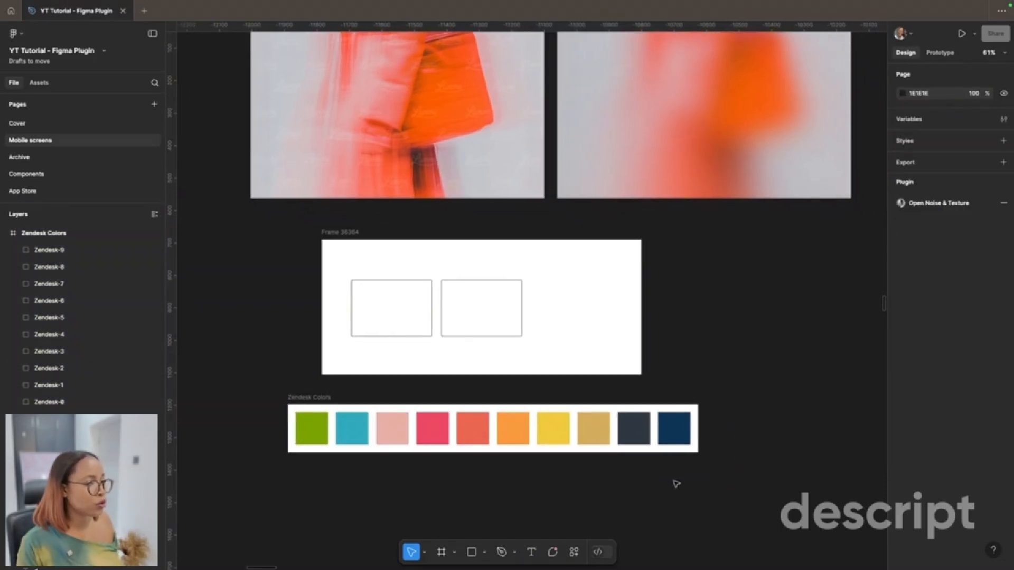
{"action": "key", "text": "ctrl+k"}
{"action": "type", "text": "color shades"}
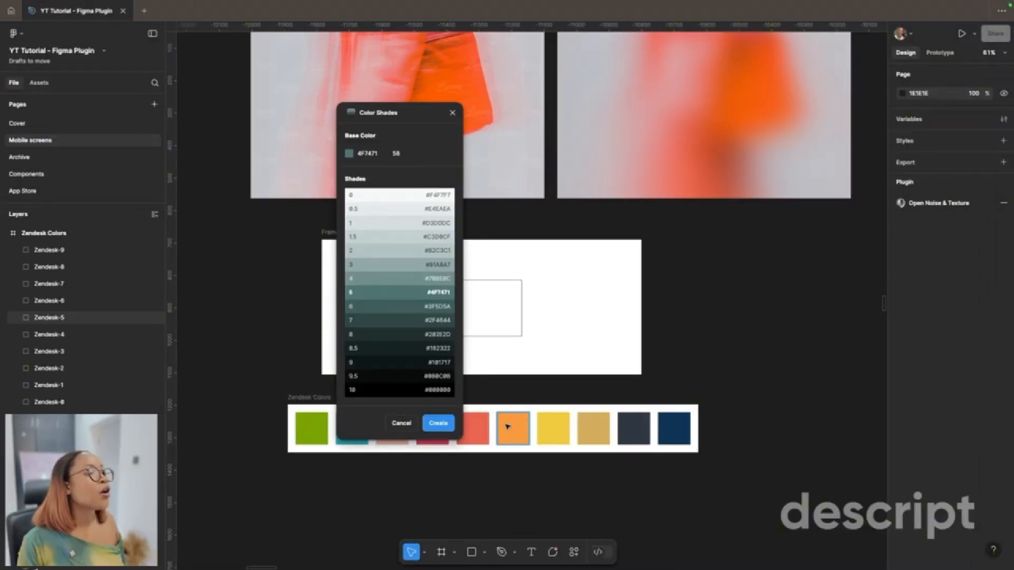
Step: Set the Color Shades base color to F79A3E by sampling the orange Zendesk swatch with the eyedropper
{"action": "left_click", "coordinate": [507, 426]}
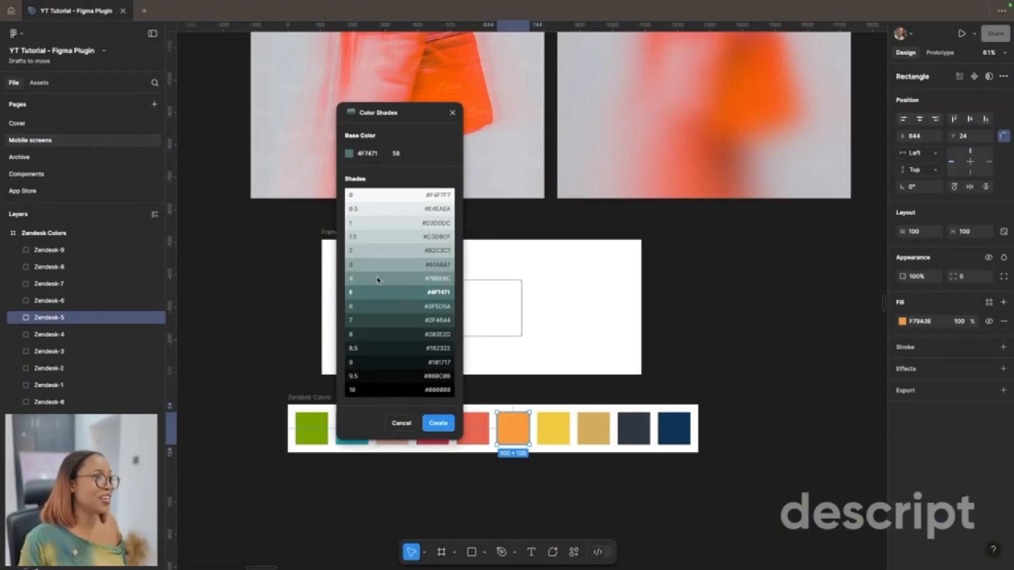
{"action": "left_click", "coordinate": [349, 154]}
{"action": "left_click", "coordinate": [356, 243]}
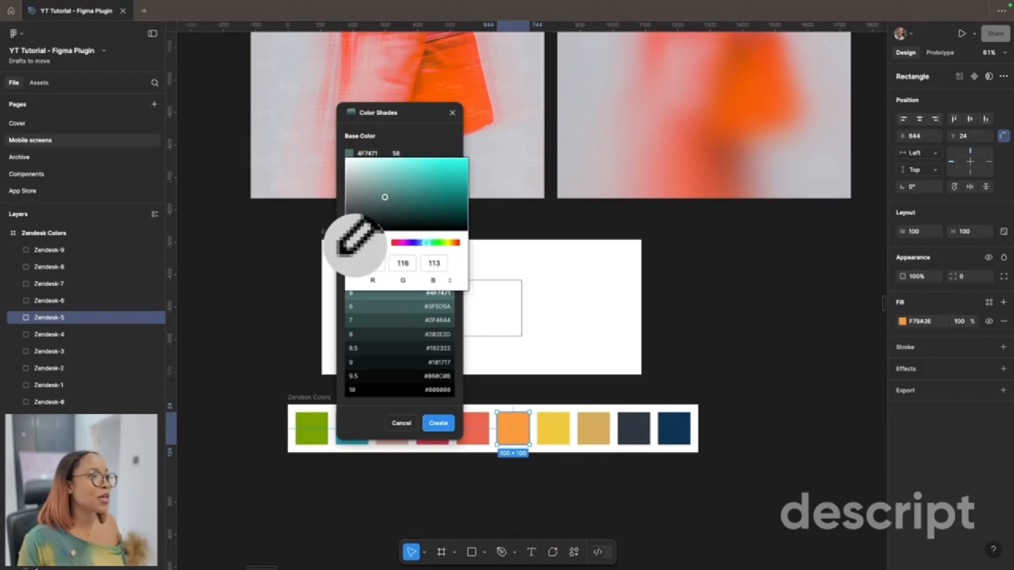
{"action": "left_click", "coordinate": [517, 432]}
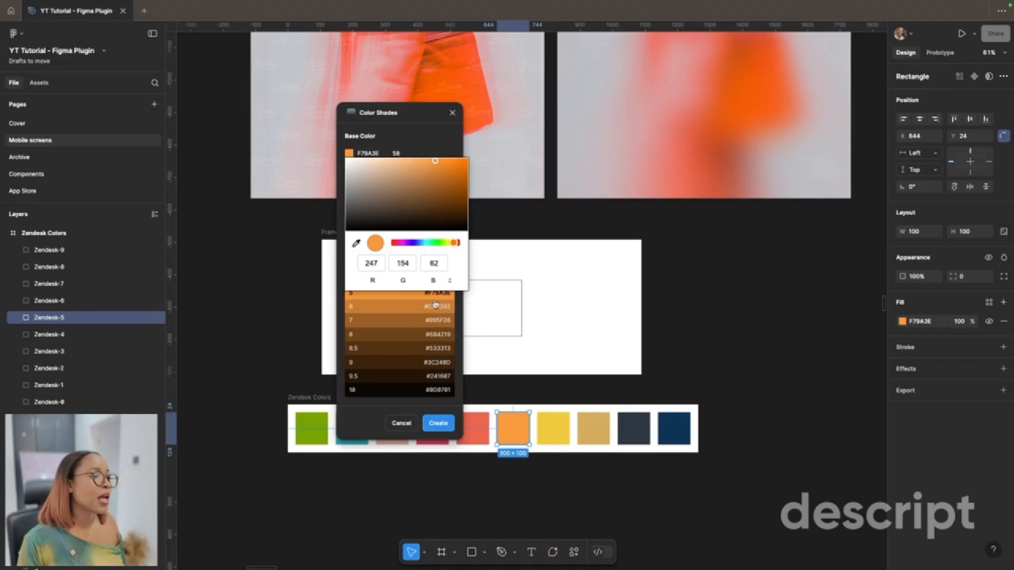
{"action": "left_click", "coordinate": [423, 314]}
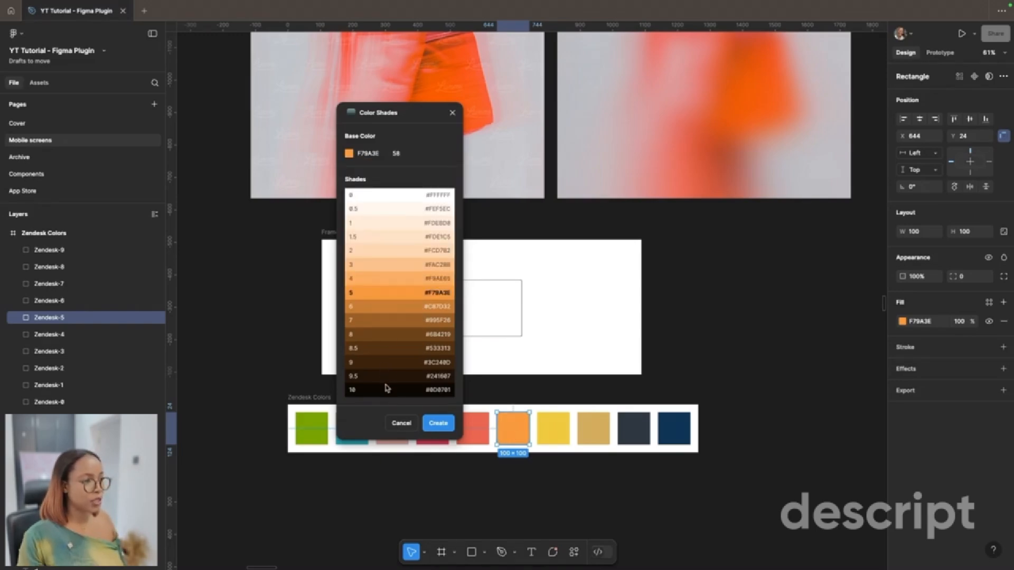
Step: Create the shade scale for the orange base color on the canvas and look over its swatches and hex codes
{"action": "left_click", "coordinate": [428, 423]}
{"action": "left_click_drag", "start_coordinate": [450, 122], "coordinate": [614, 446]}
{"action": "scroll", "coordinate": [614, 447], "scroll_direction": "up", "scroll_amount": 7}
{"action": "scroll", "coordinate": [614, 447], "scroll_direction": "left", "scroll_amount": 2}
{"action": "scroll", "coordinate": [614, 446], "scroll_direction": "up", "scroll_amount": 2}
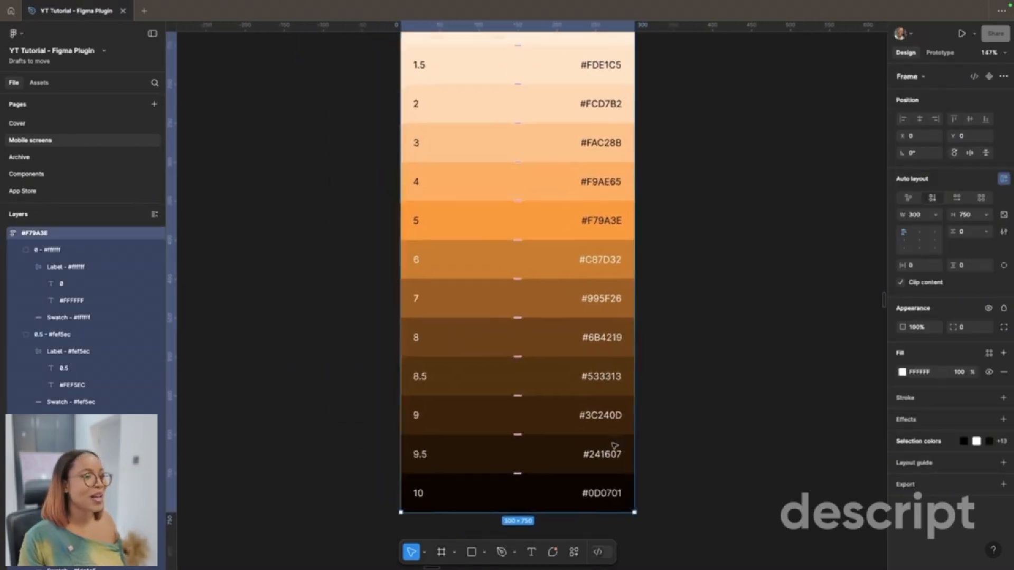
{"action": "scroll", "coordinate": [614, 447], "scroll_direction": "up", "scroll_amount": 4}
{"action": "scroll", "coordinate": [615, 445], "scroll_direction": "up", "scroll_amount": 5}
{"action": "scroll", "coordinate": [614, 446], "scroll_direction": "up", "scroll_amount": 3}
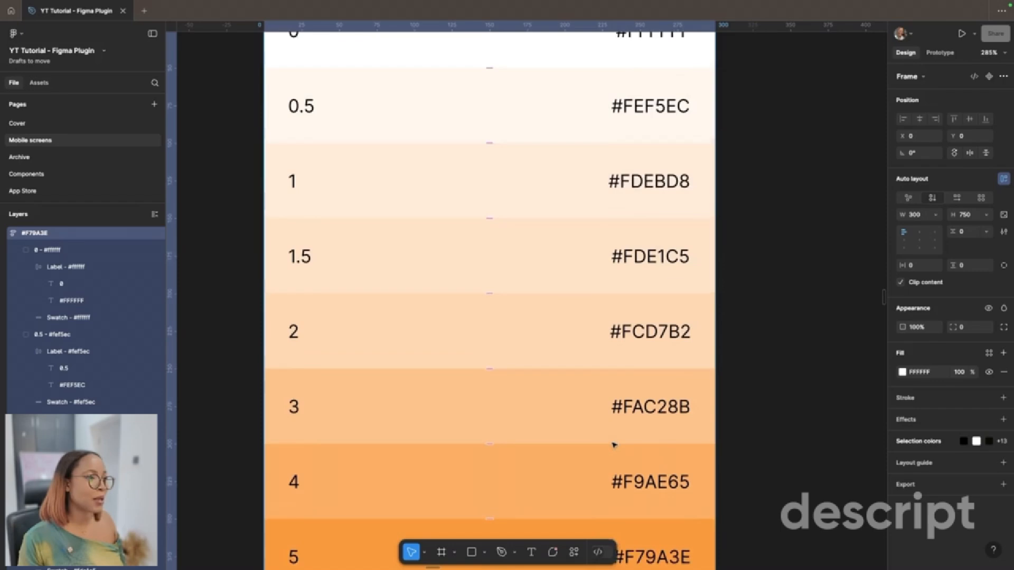
{"action": "scroll", "coordinate": [613, 380], "scroll_direction": "down", "scroll_amount": 5}
{"action": "scroll", "coordinate": [608, 279], "scroll_direction": "down", "scroll_amount": 1}
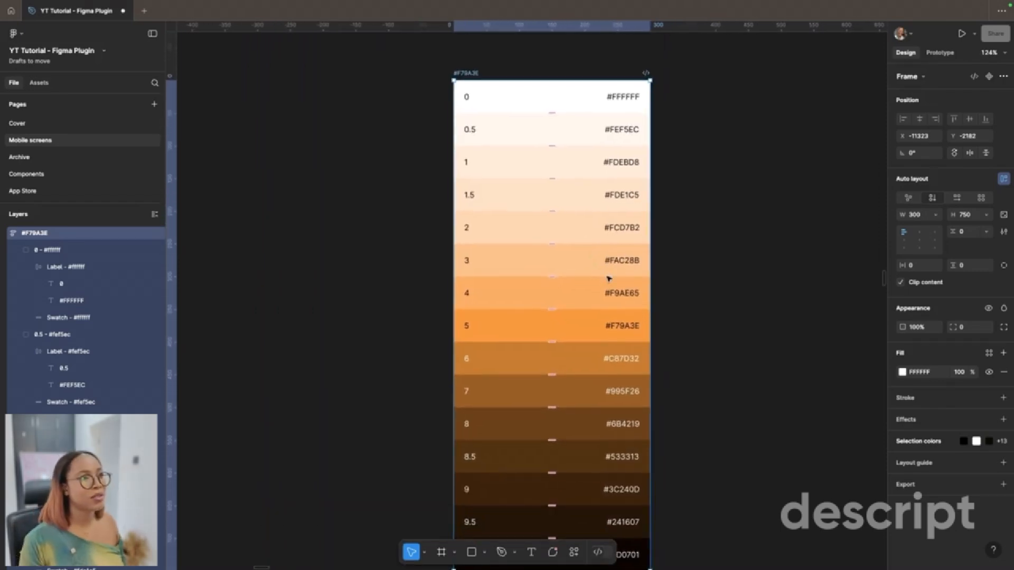